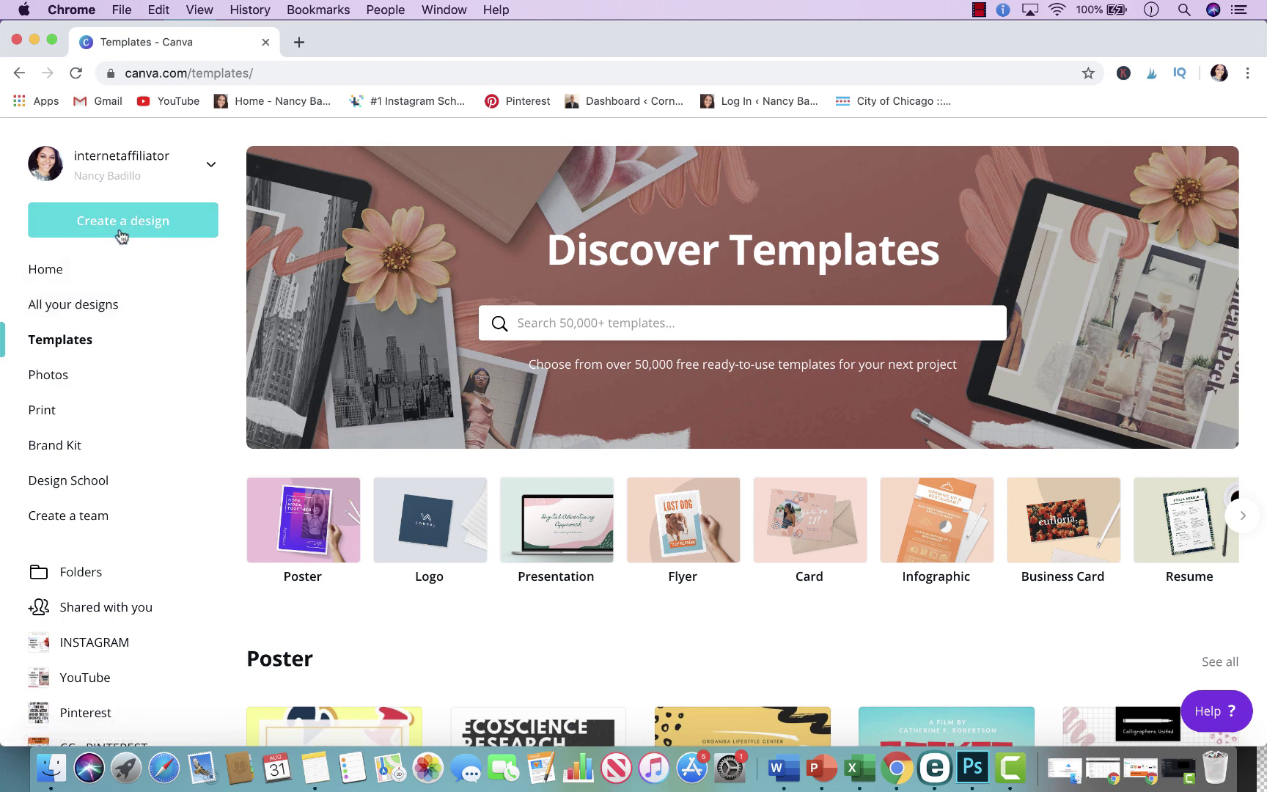
# Create a blank design with custom dimensions of 1200 × 300 px
pyautogui.click(175, 222)
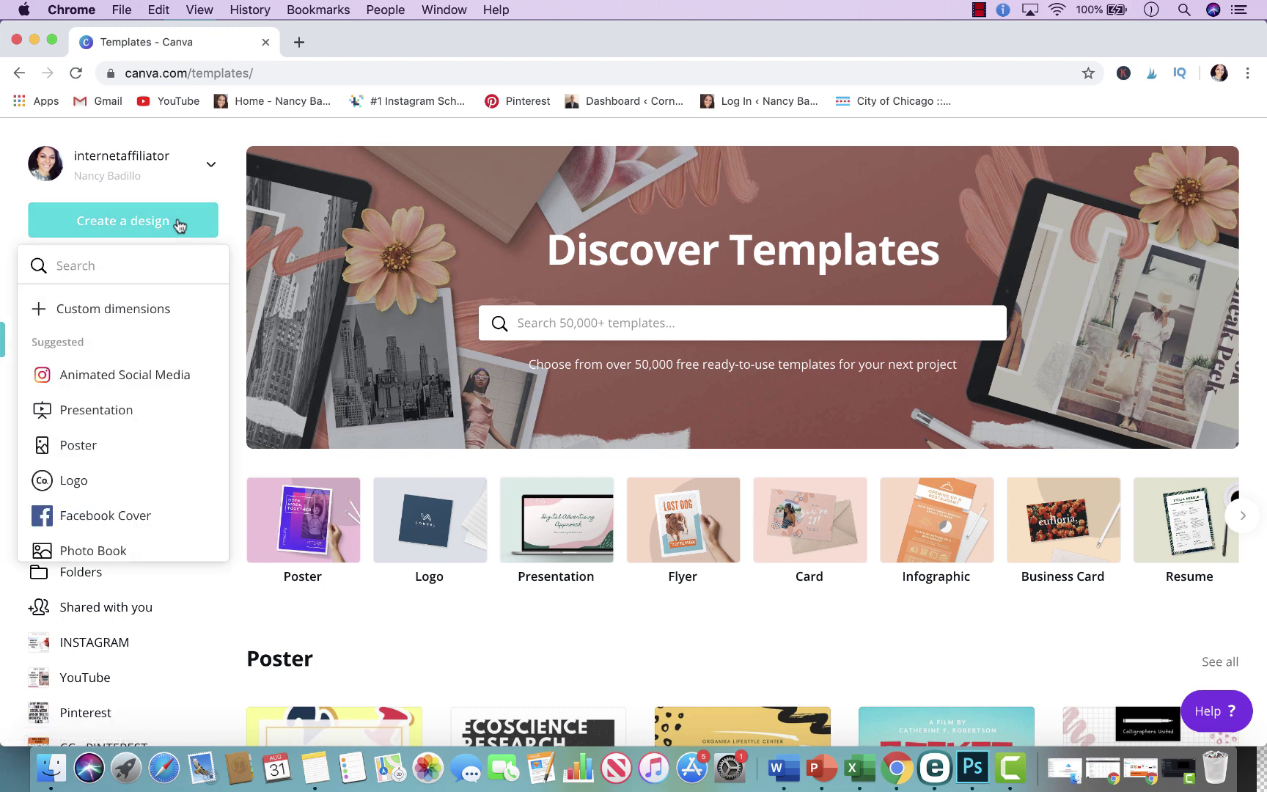
pyautogui.click(111, 309)
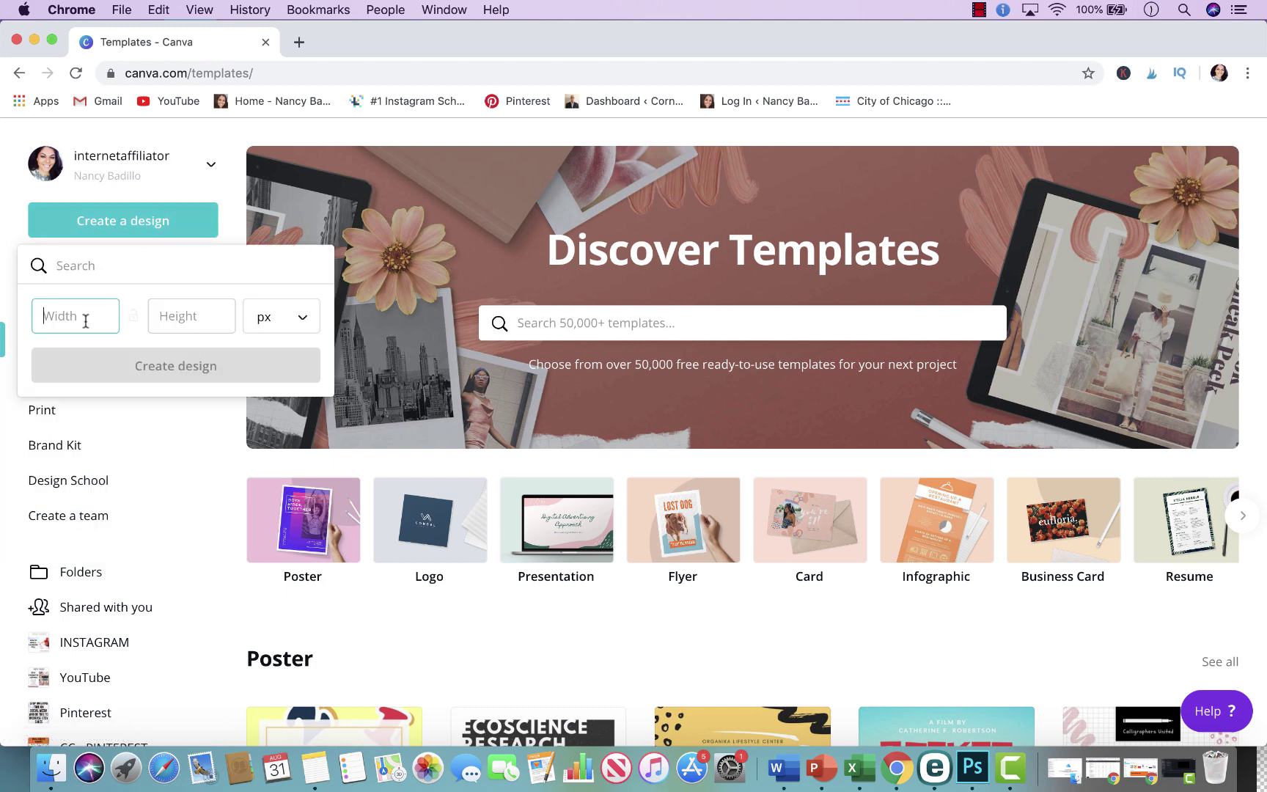
pyautogui.write('1200')
pyautogui.press('Tab')
pyautogui.write('300')
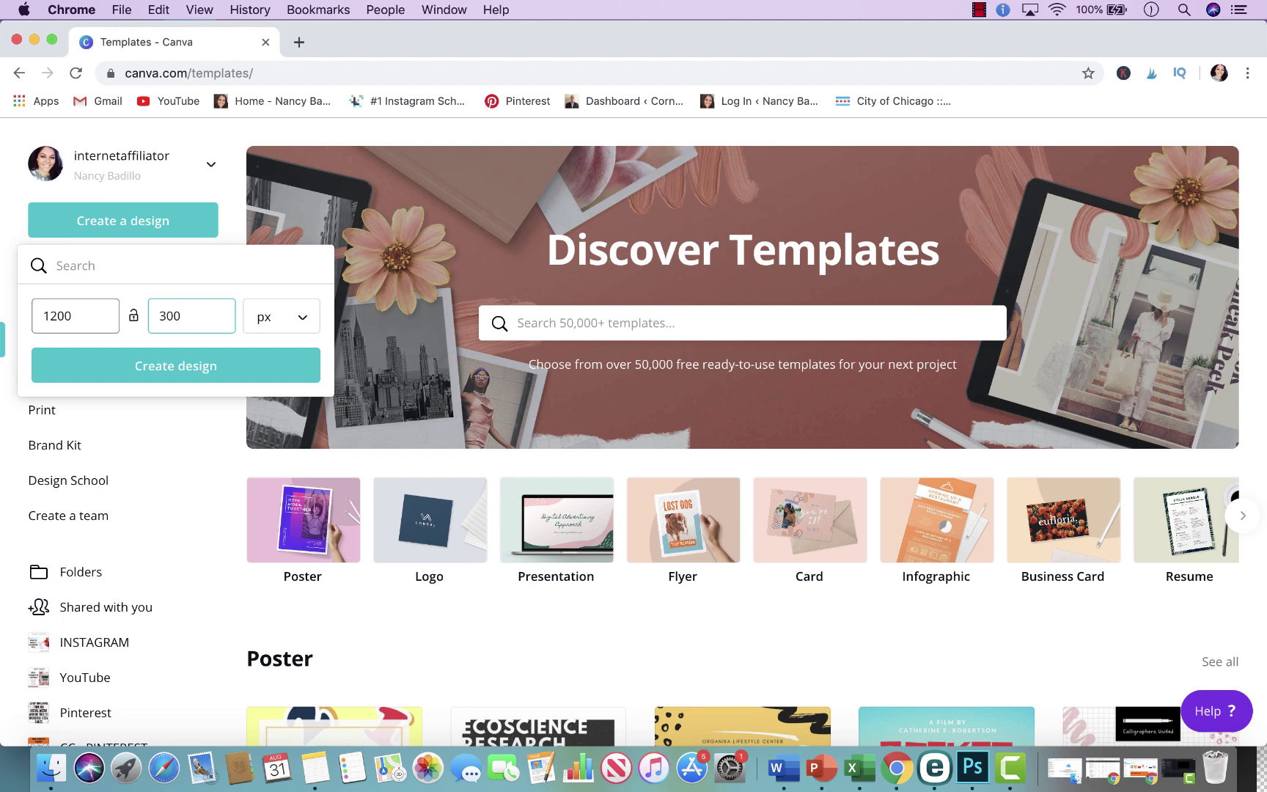
pyautogui.click(157, 371)
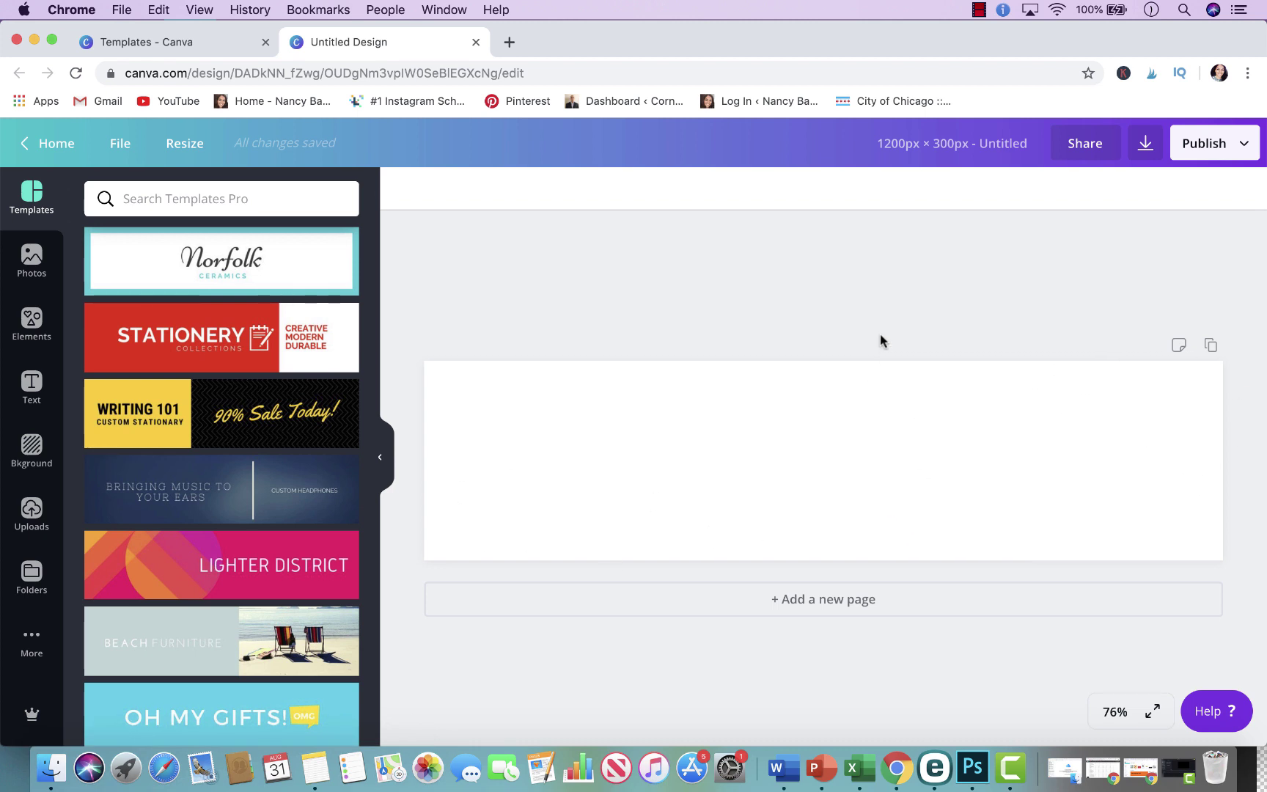
# Apply the Norfolk Ceramics template and replace the word Norfolk with the shop name
pyautogui.scroll(-20, 322, 355)
pyautogui.scroll(20, 272, 486)
pyautogui.click(246, 280)
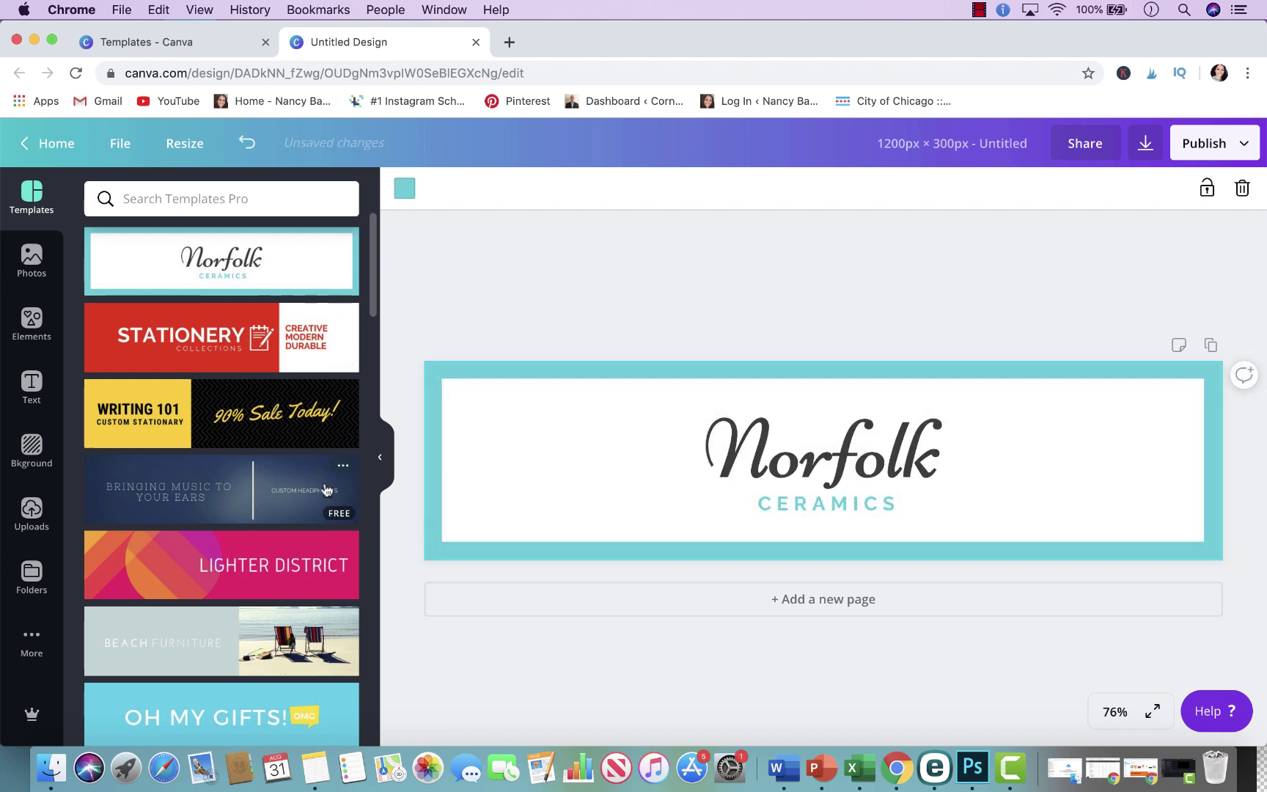
pyautogui.click(887, 456)
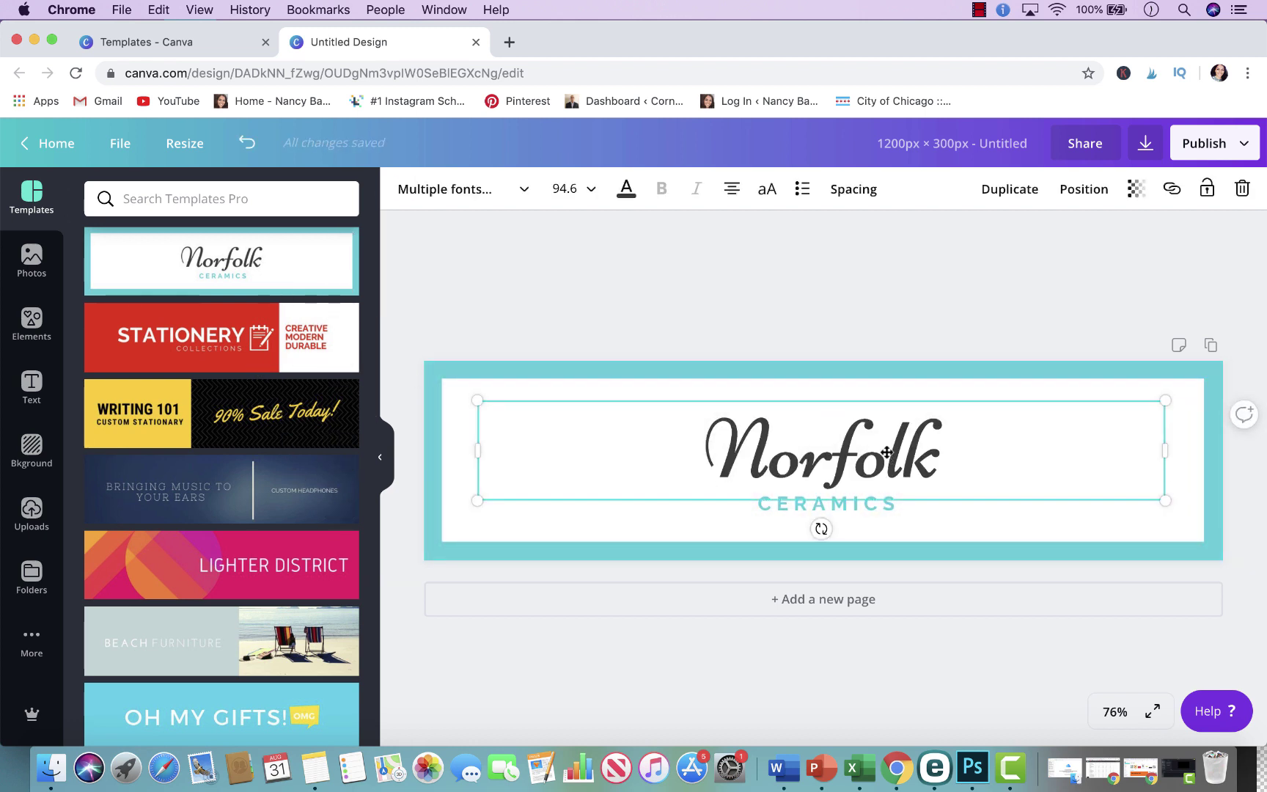
pyautogui.doubleClick(927, 451)
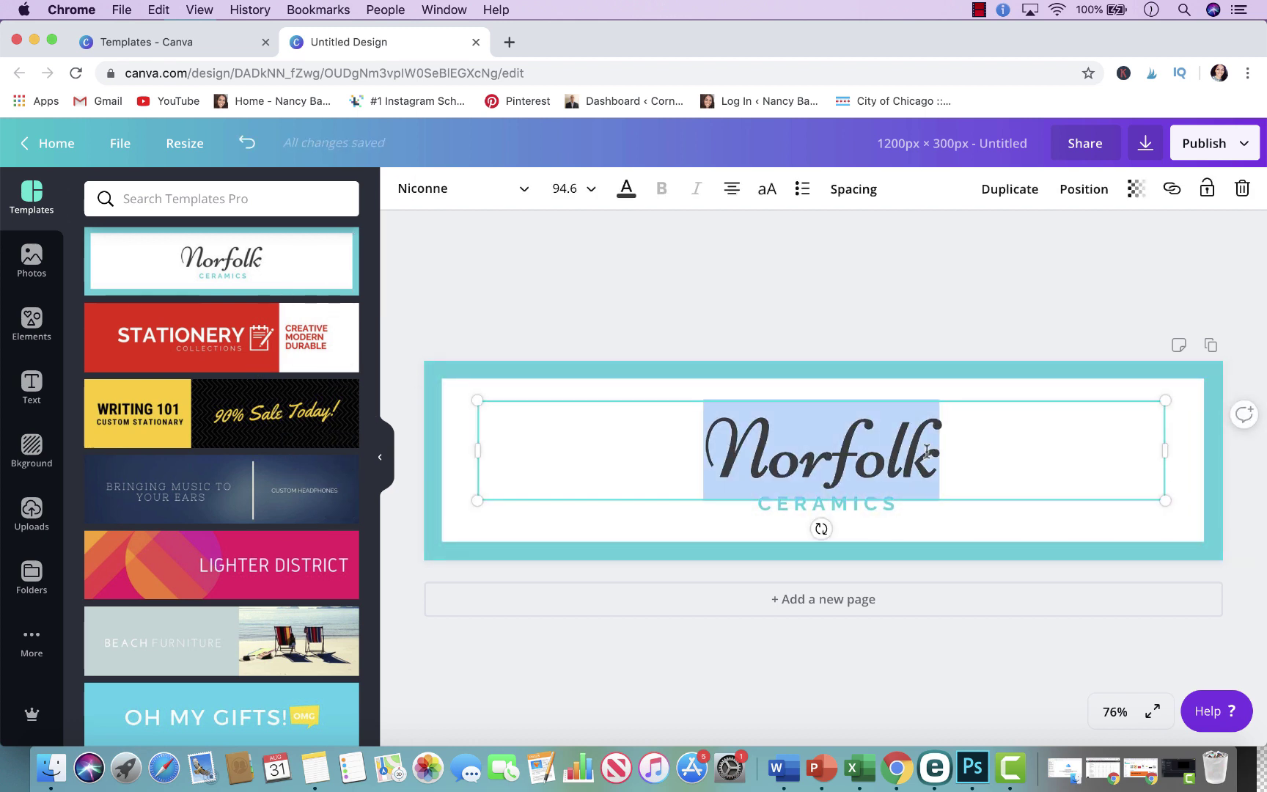
pyautogui.write('Nancy M')
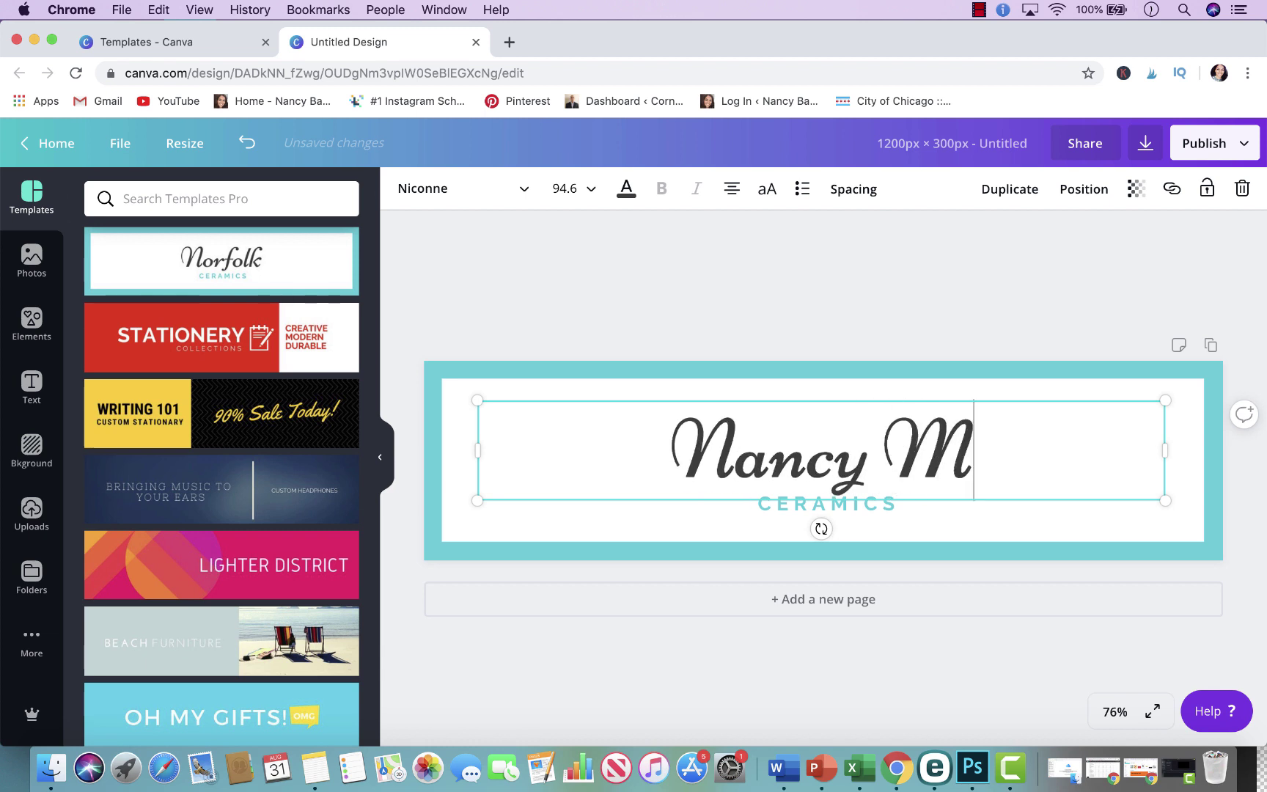
pyautogui.write('arketing')
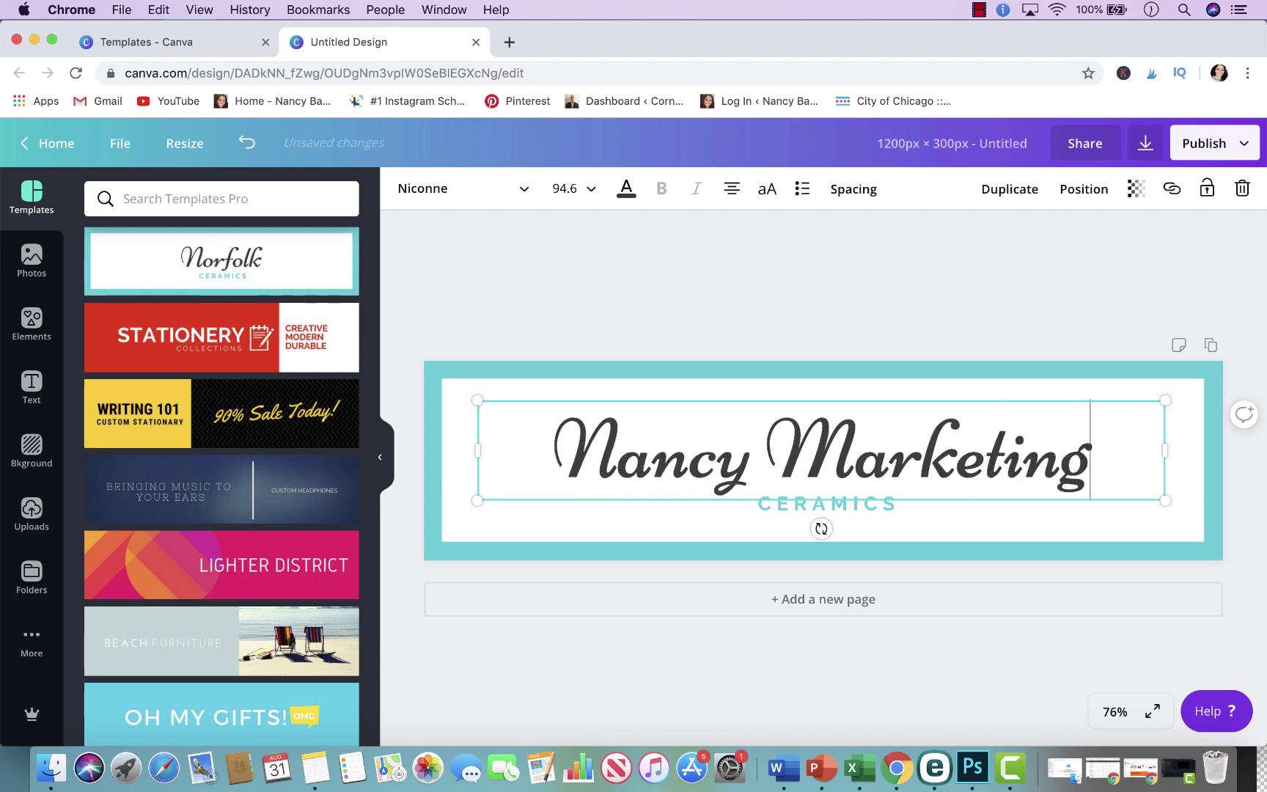
pyautogui.write(' Tools')
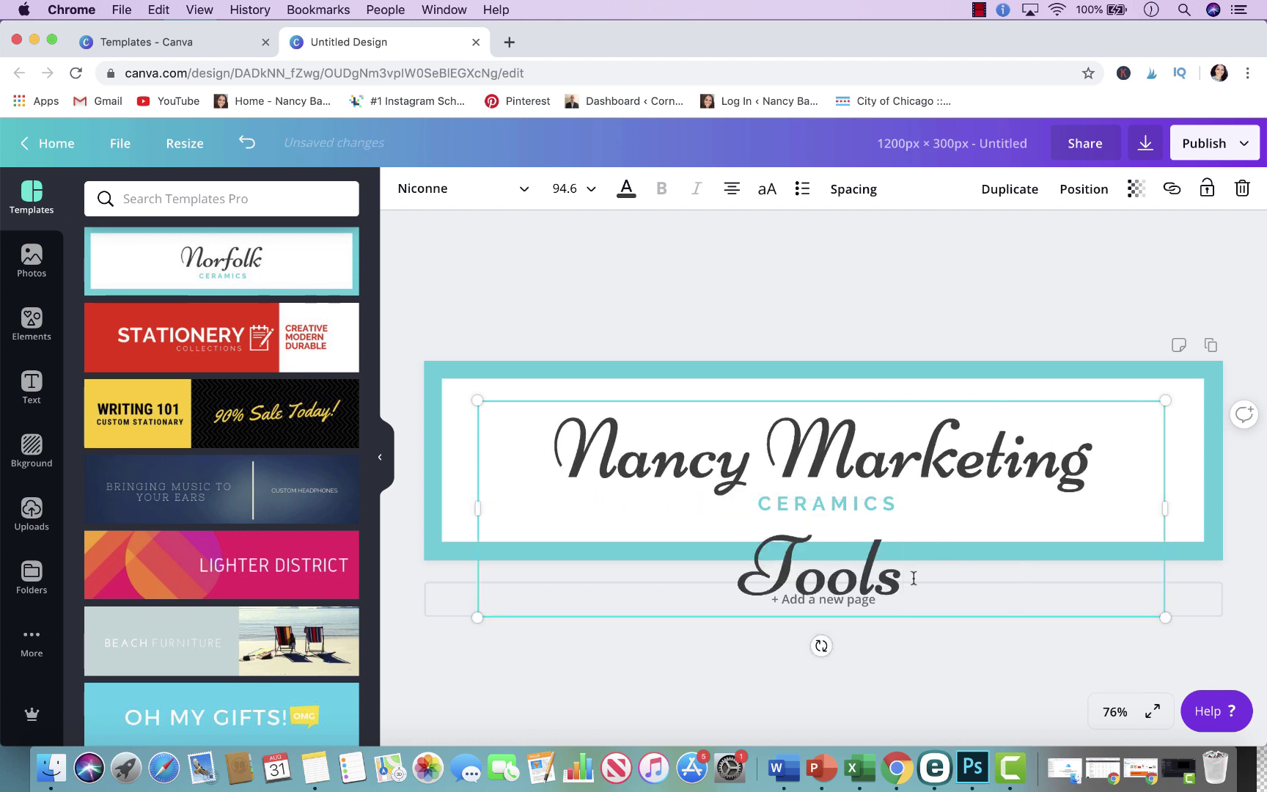
# Set the headline to font size 60 and move it slightly down
pyautogui.moveTo(904, 582); pyautogui.dragTo(565, 449)
pyautogui.click(576, 183)
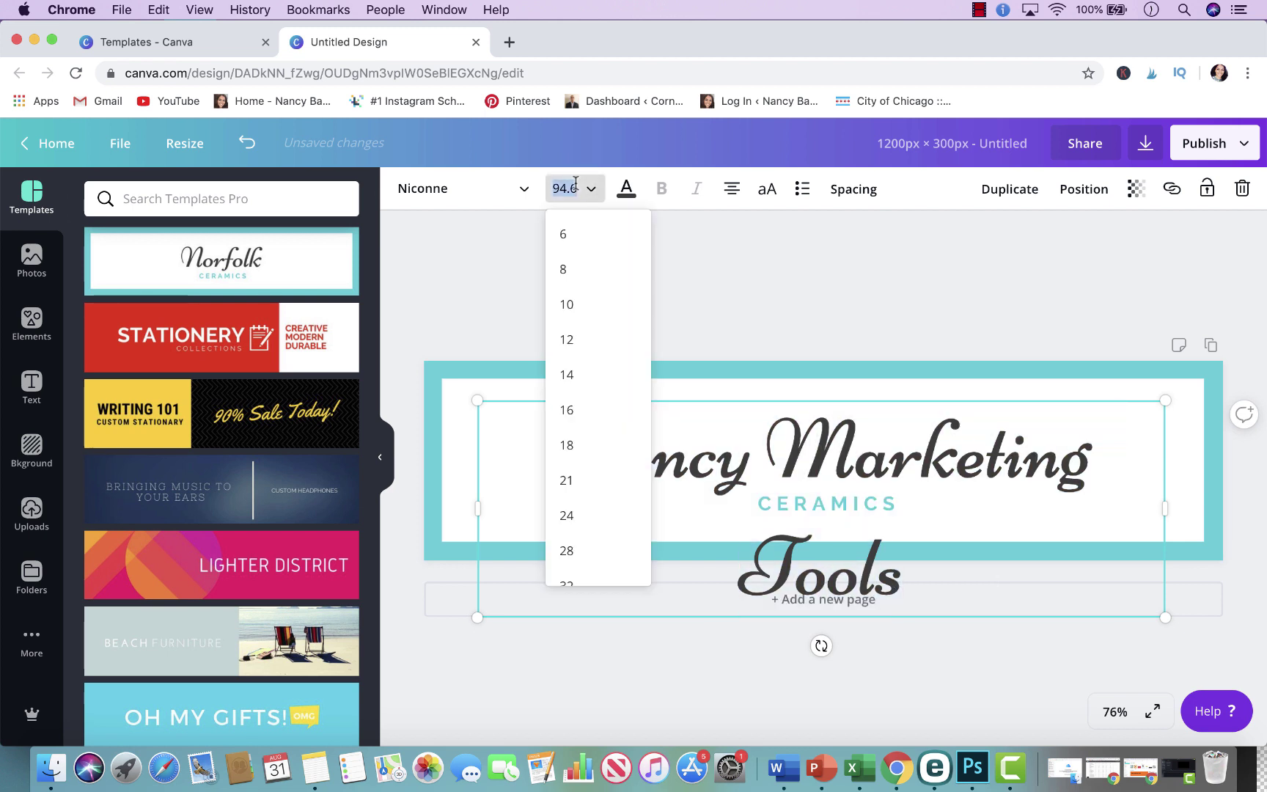
pyautogui.write('60')
pyautogui.press('Return')
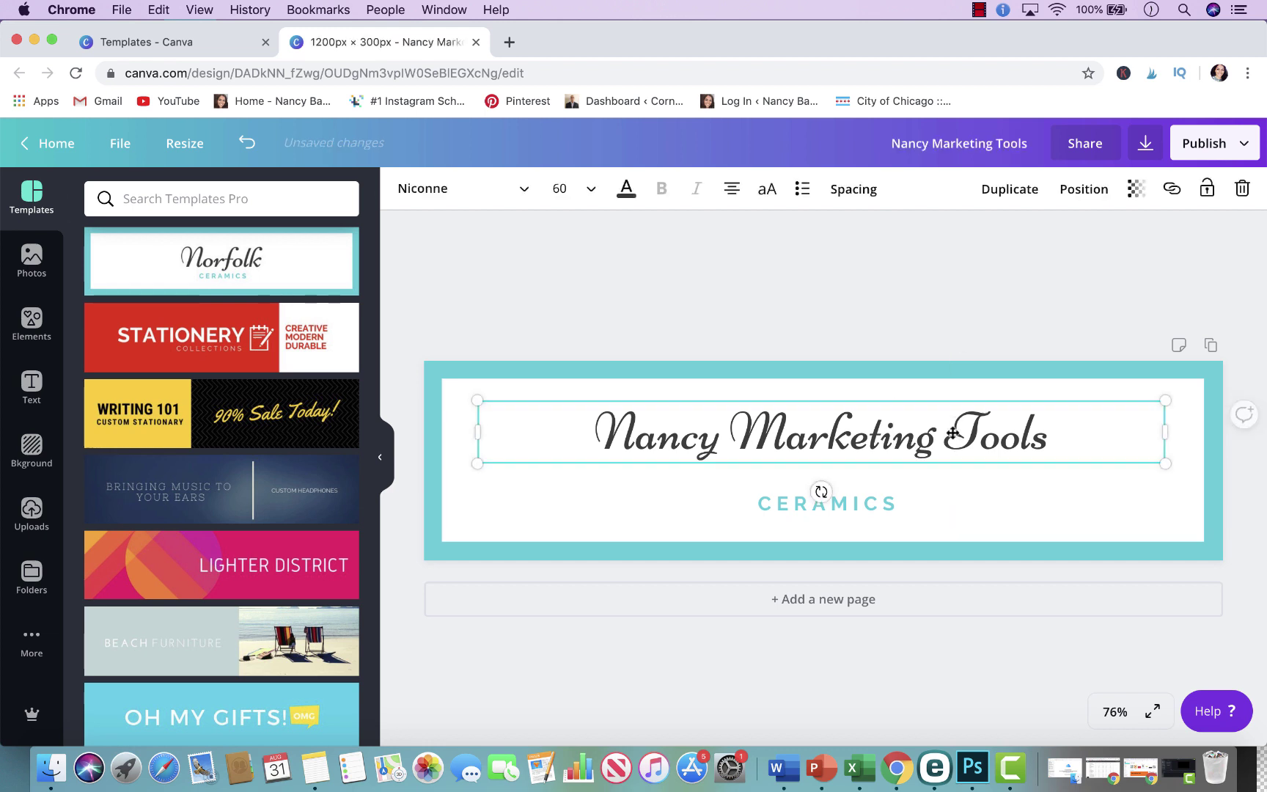
pyautogui.moveTo(954, 433); pyautogui.dragTo(954, 455)
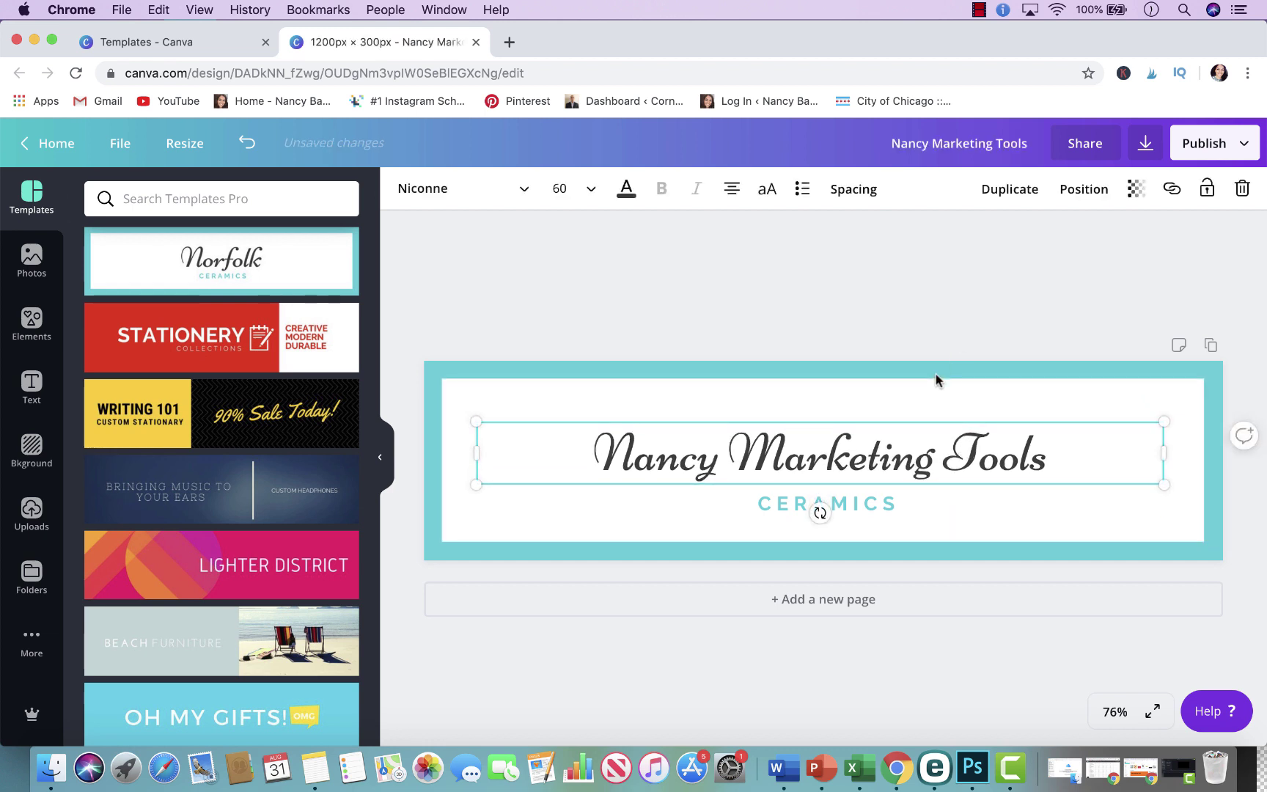
# Recolour the banner's teal border pink
pyautogui.click(937, 380)
pyautogui.click(405, 190)
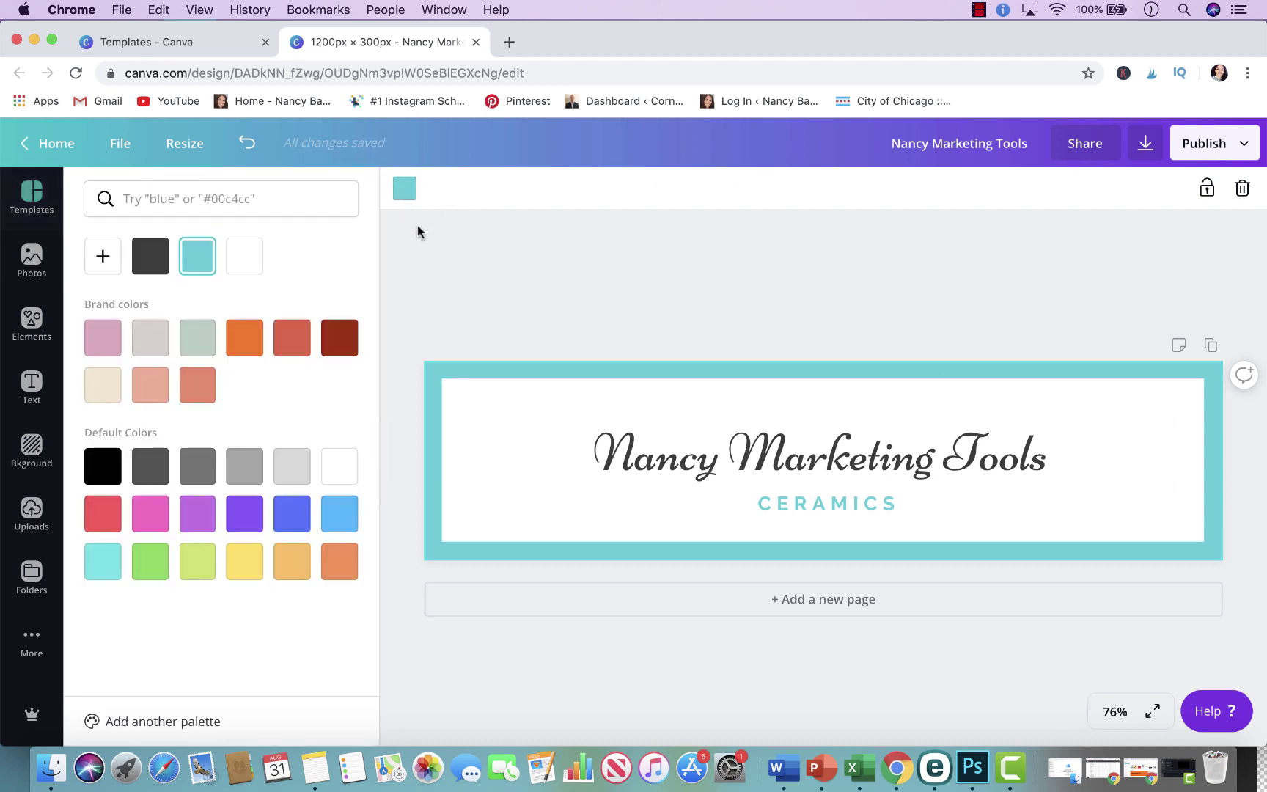
pyautogui.click(110, 348)
pyautogui.click(620, 271)
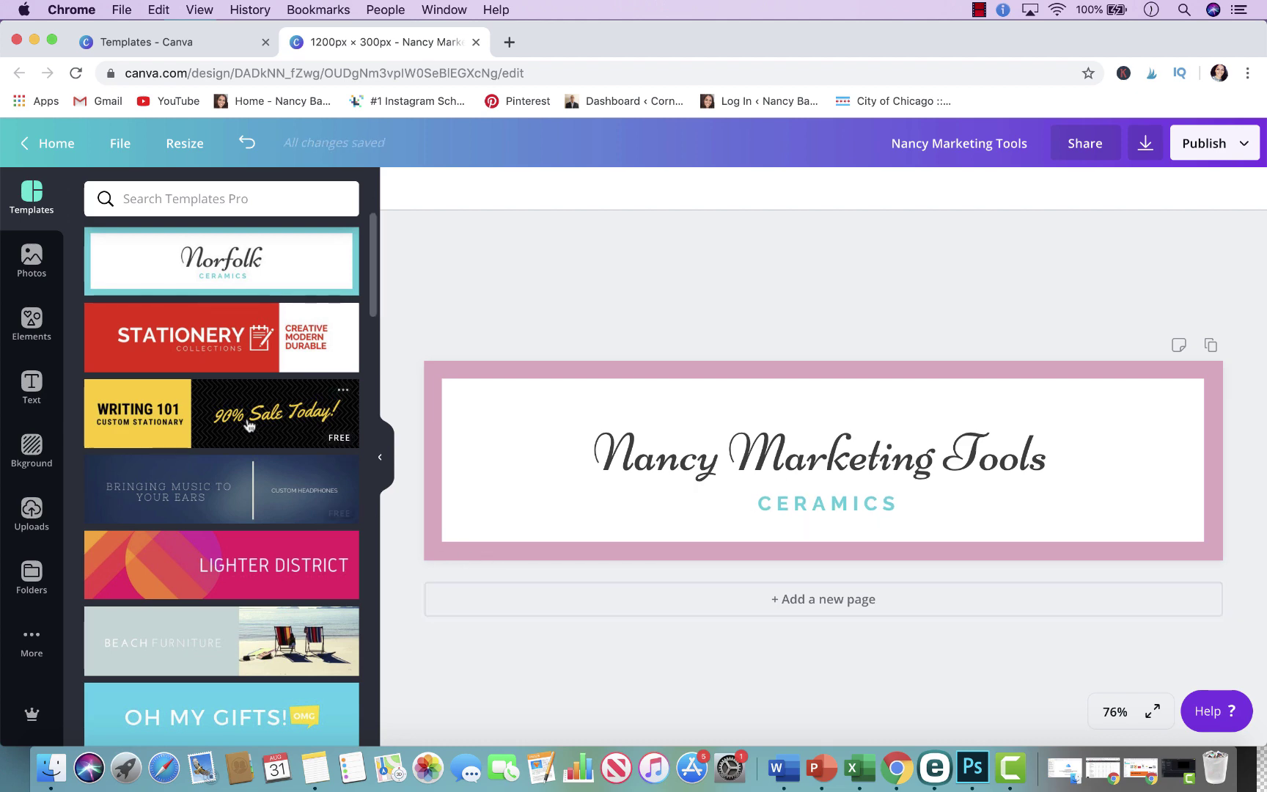
# Preview the Stationery, Writing 101, Bringing Music and Lighter District templates, then apply Beach Furniture
pyautogui.click(250, 366)
pyautogui.click(551, 495)
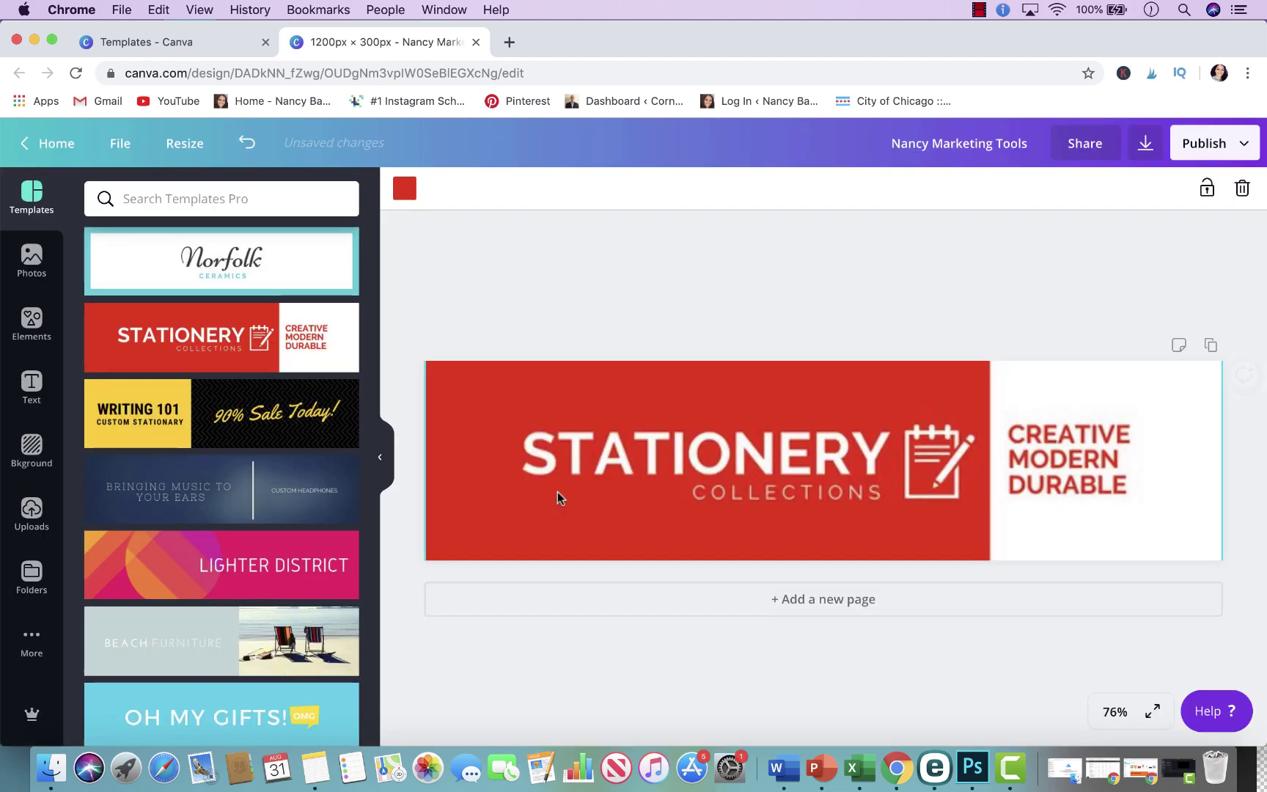
pyautogui.scroll(-1, 220, 330)
pyautogui.click(220, 362)
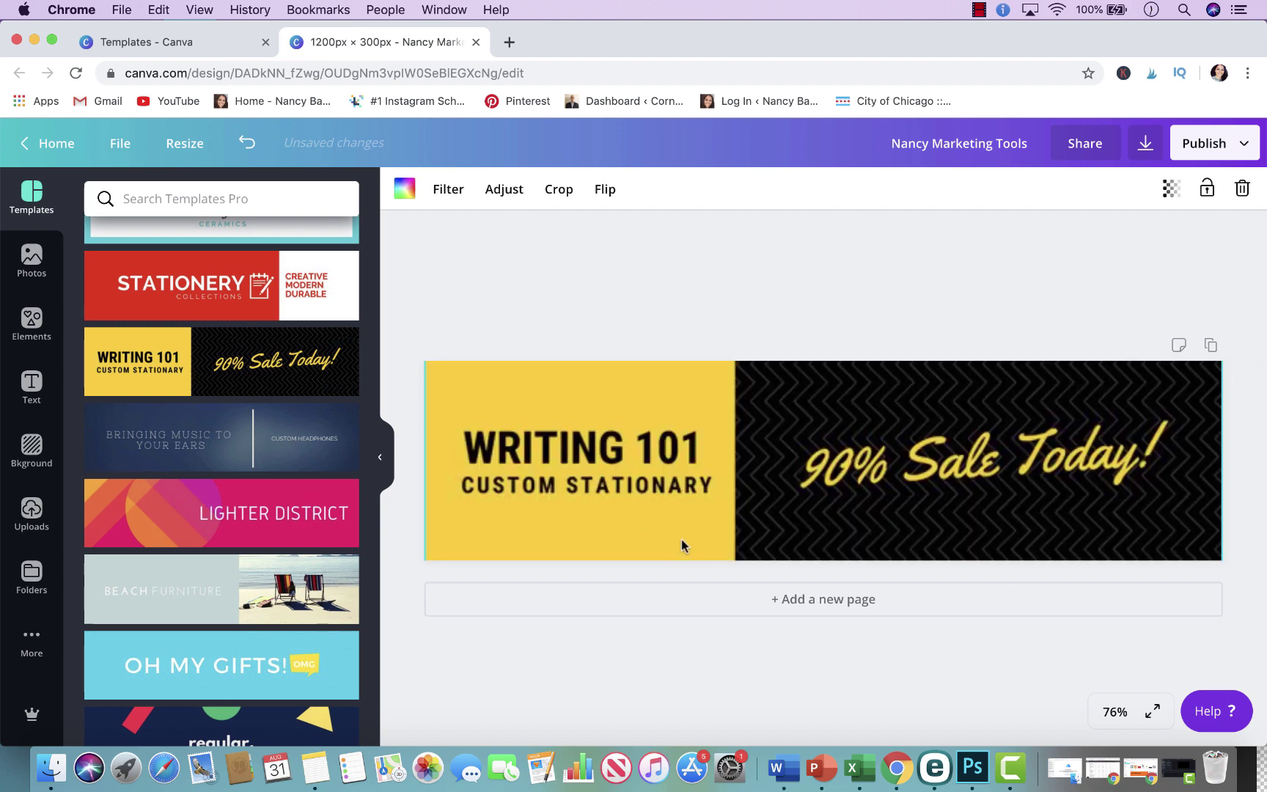
pyautogui.click(345, 459)
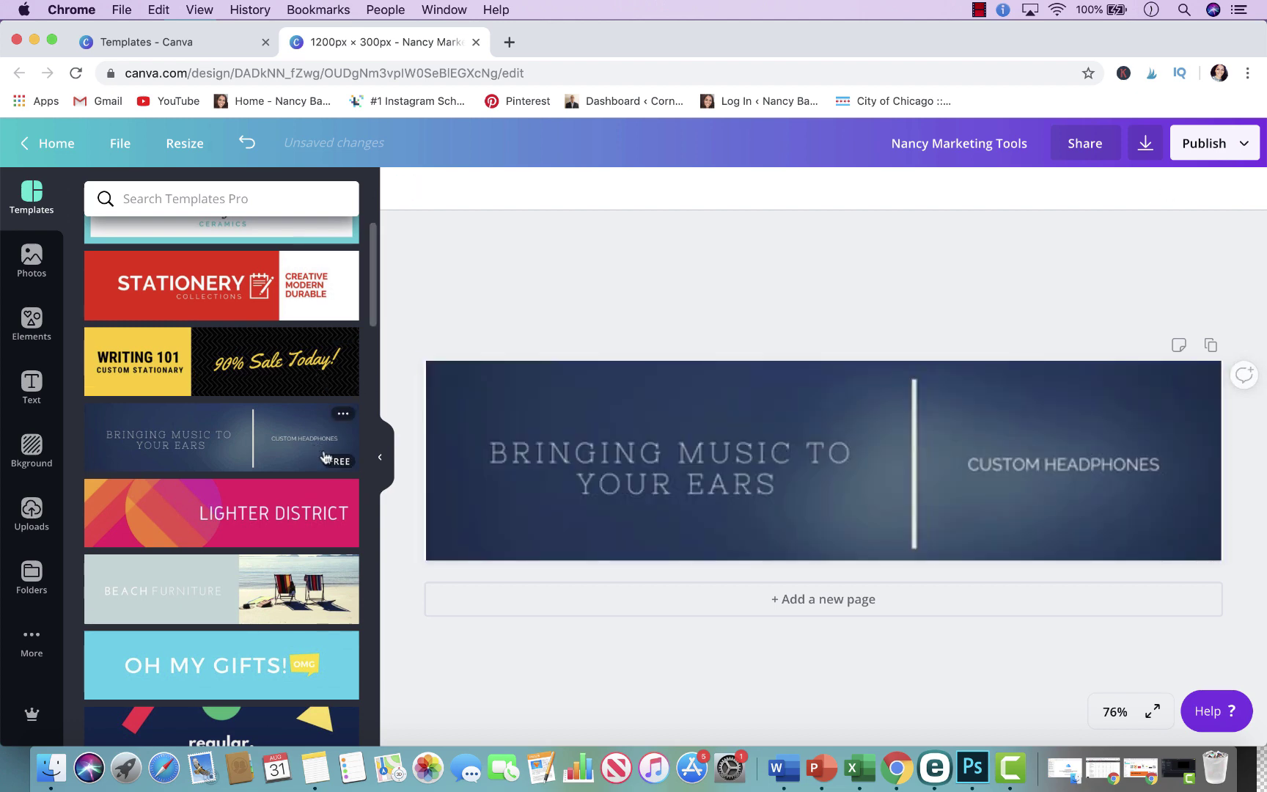
pyautogui.click(440, 478)
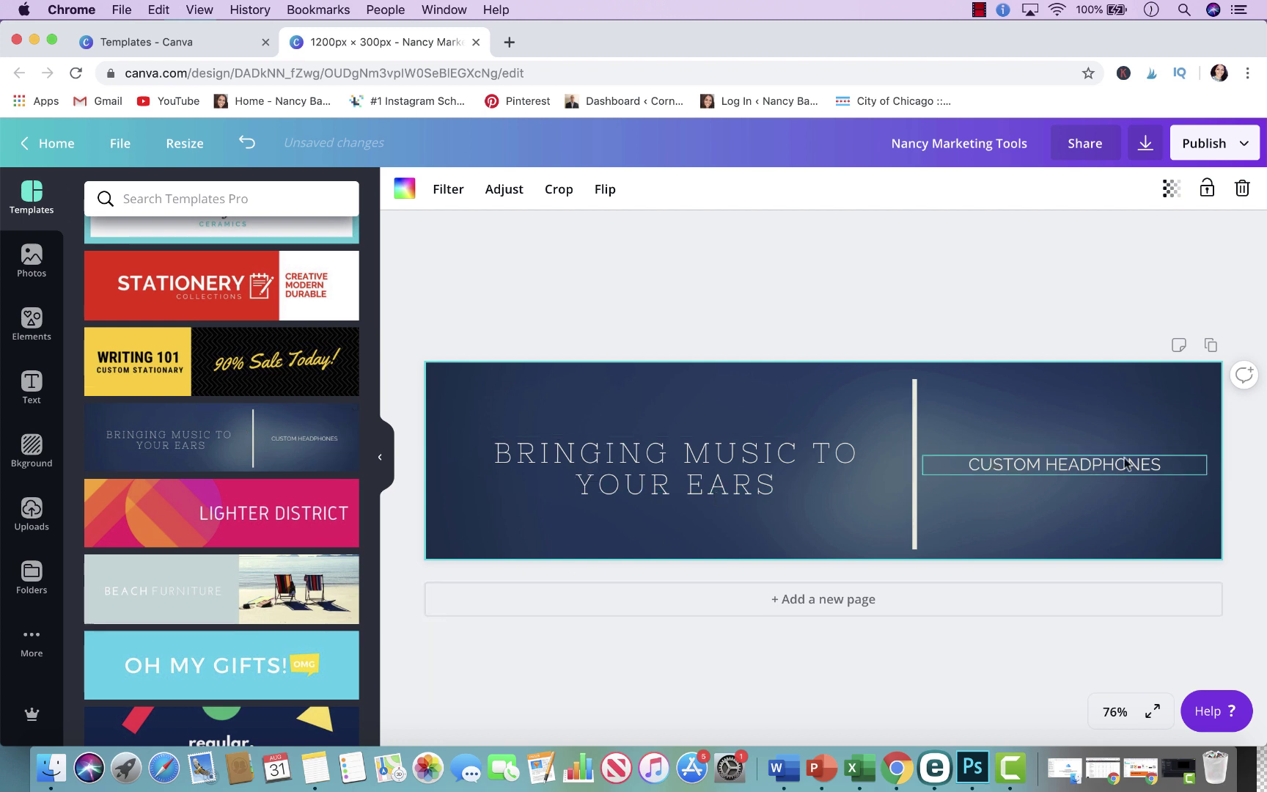
pyautogui.click(247, 495)
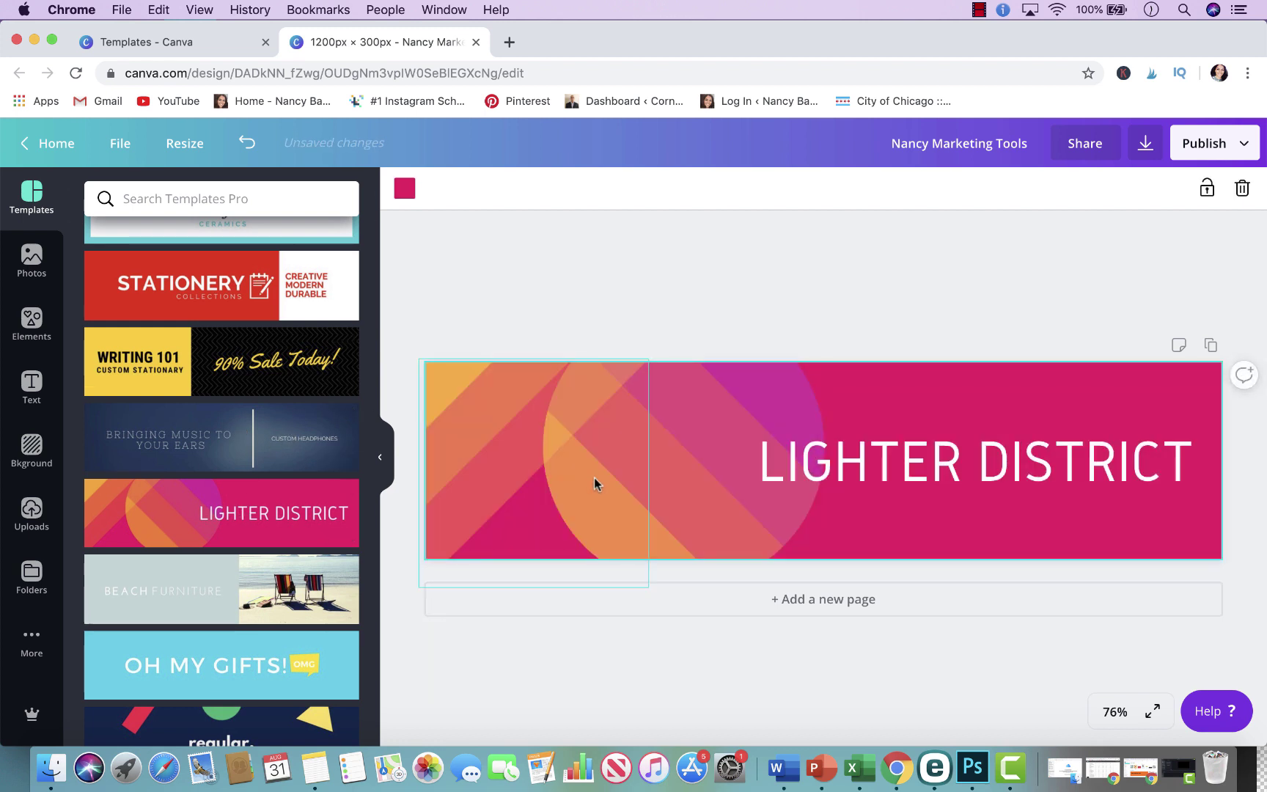
pyautogui.scroll(-3, 272, 526)
pyautogui.click(191, 407)
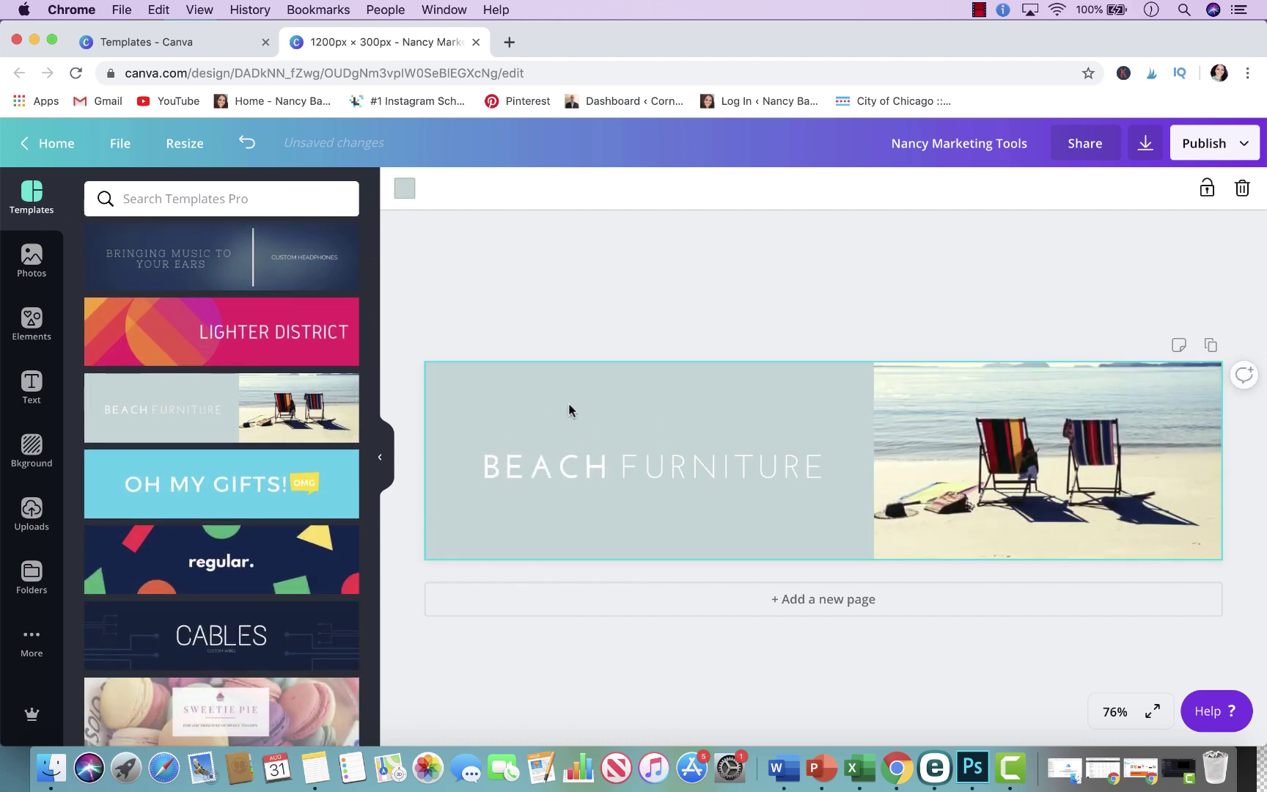
# Tint the banner background a custom soft mauve colour
pyautogui.click(407, 195)
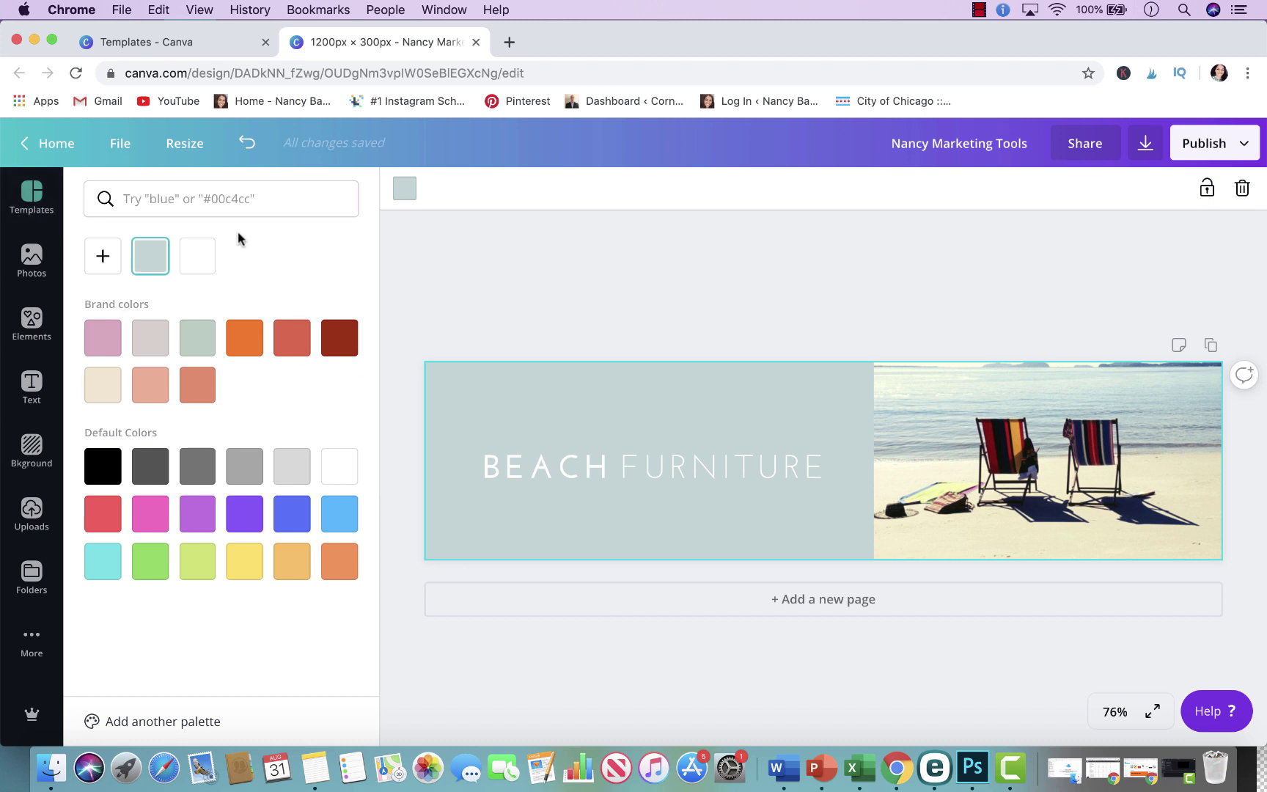
pyautogui.click(105, 270)
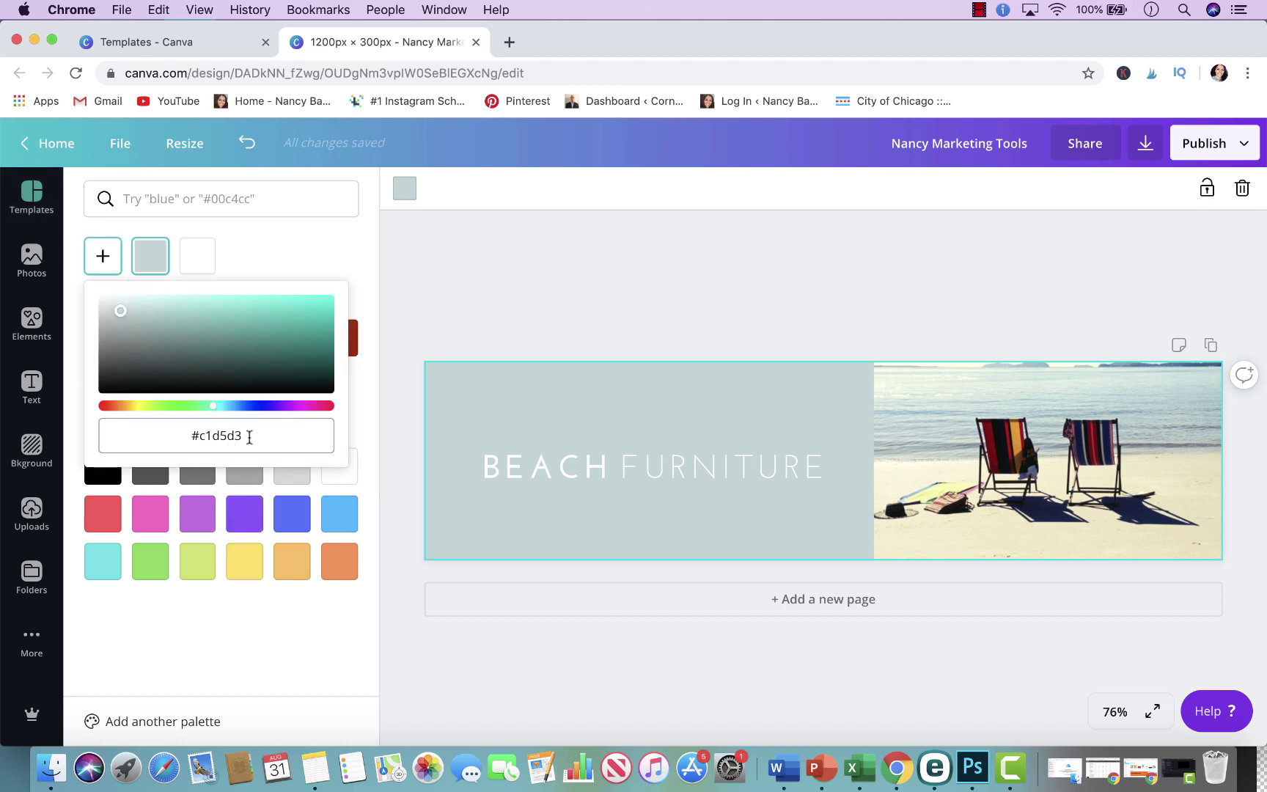
pyautogui.moveTo(215, 406); pyautogui.dragTo(297, 407)
pyautogui.click(617, 327)
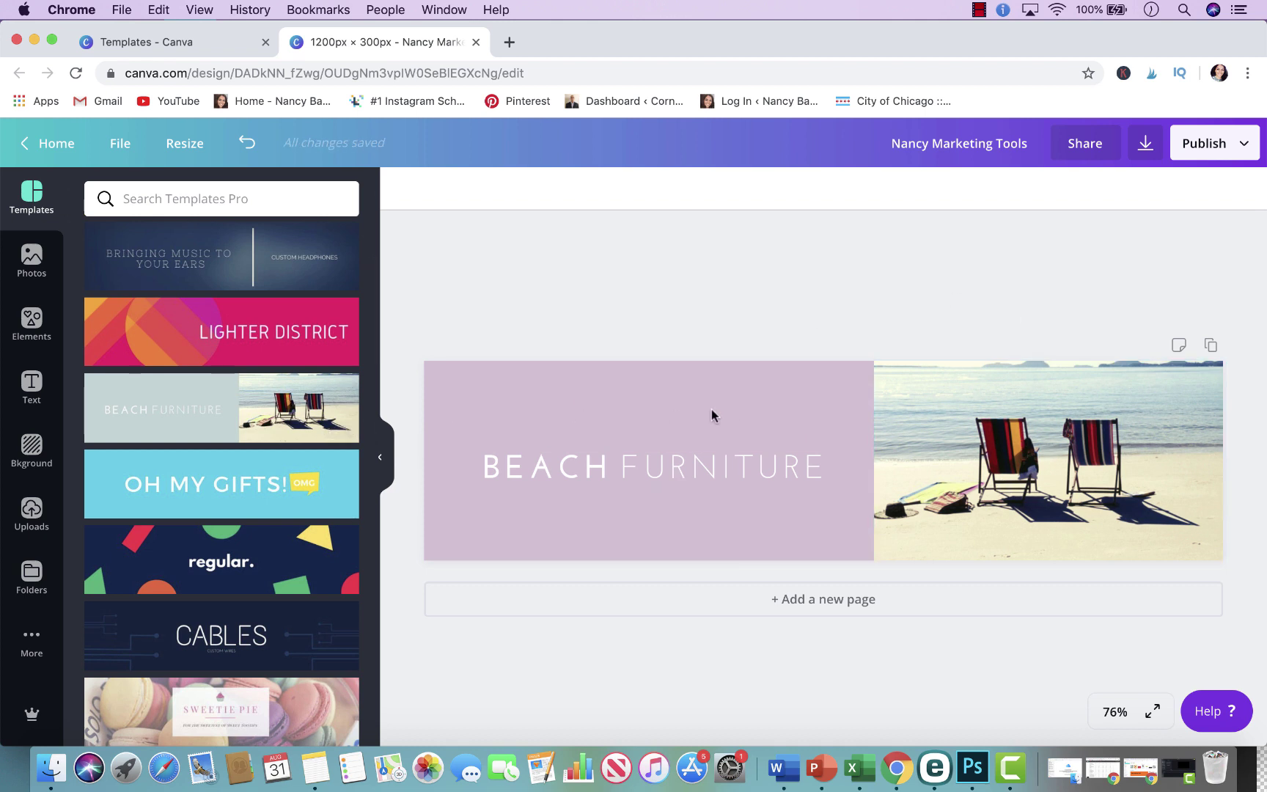
# Replace the beach photo with the uploaded shopping-bag photo and shift it up in its frame
pyautogui.click(991, 400)
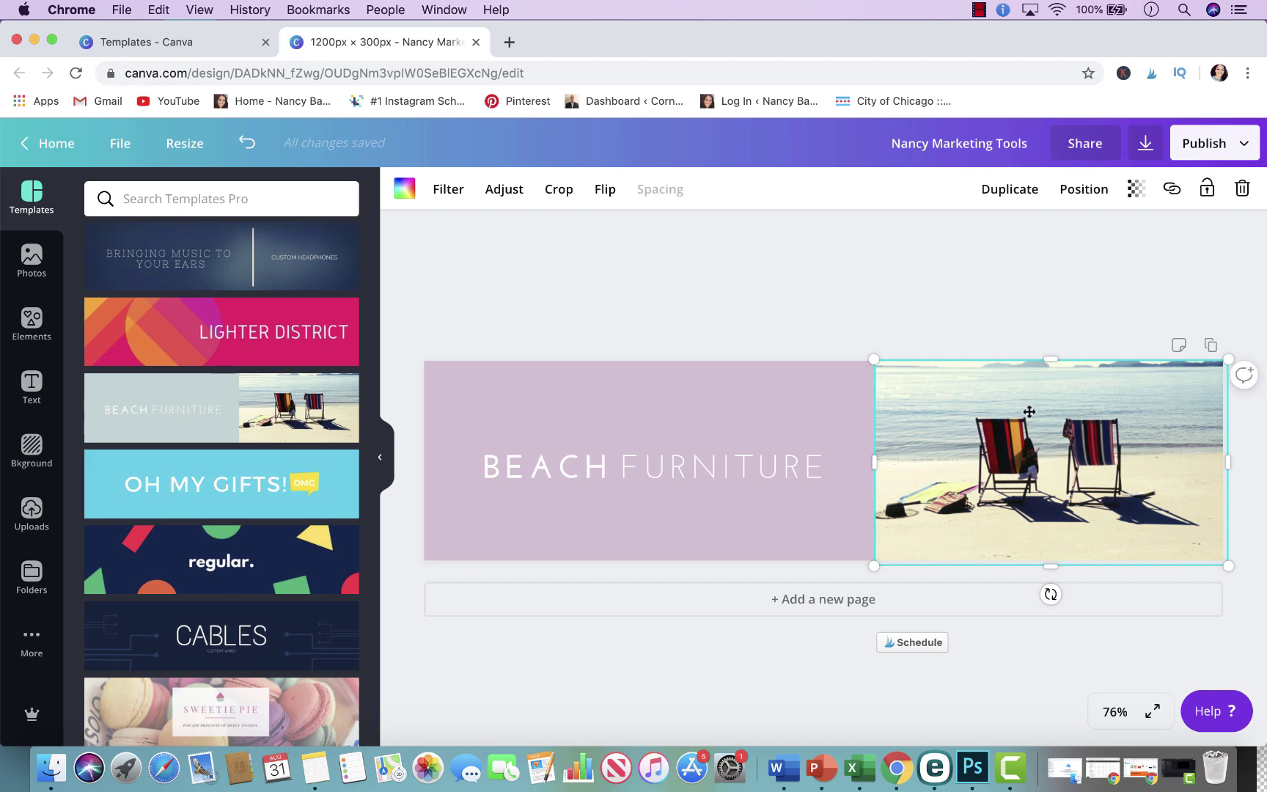
pyautogui.click(31, 514)
pyautogui.moveTo(342, 337); pyautogui.dragTo(957, 433)
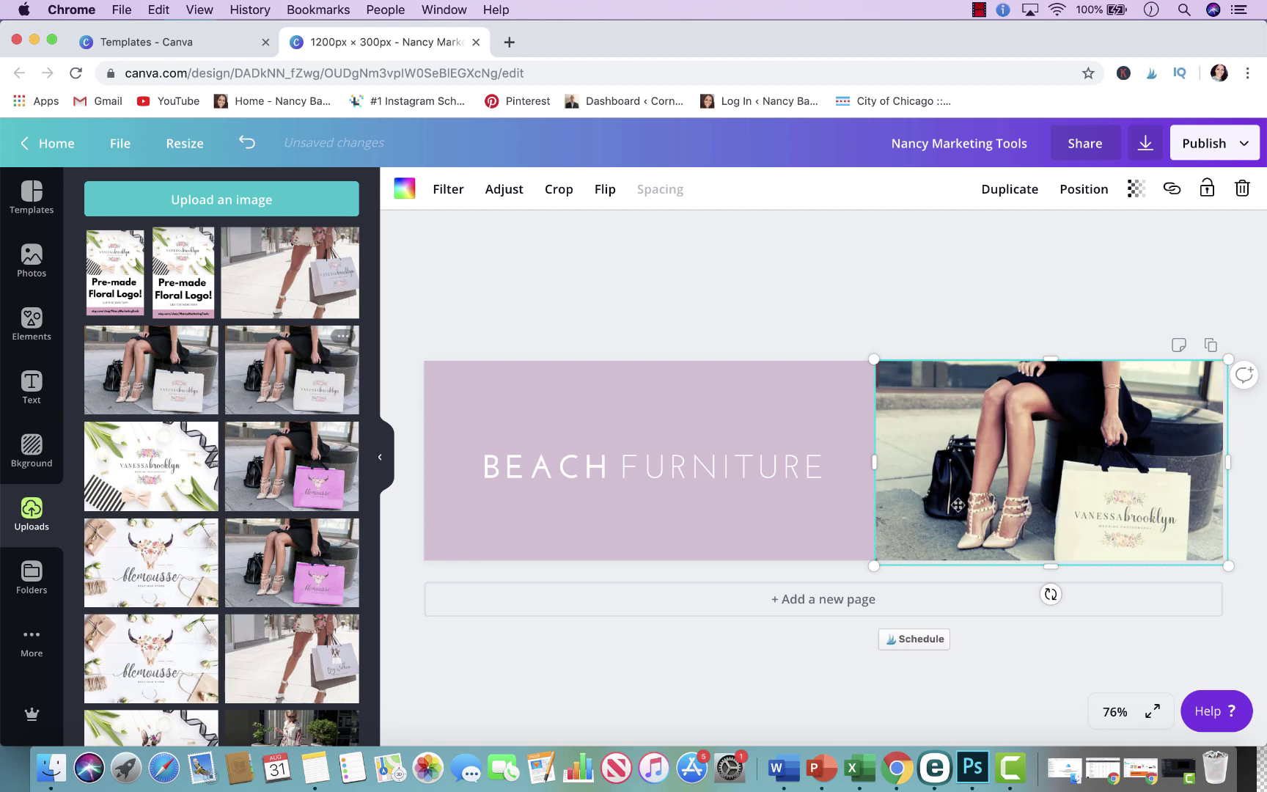
pyautogui.click(821, 286)
pyautogui.doubleClick(1077, 500)
pyautogui.moveTo(1078, 496); pyautogui.dragTo(1078, 479)
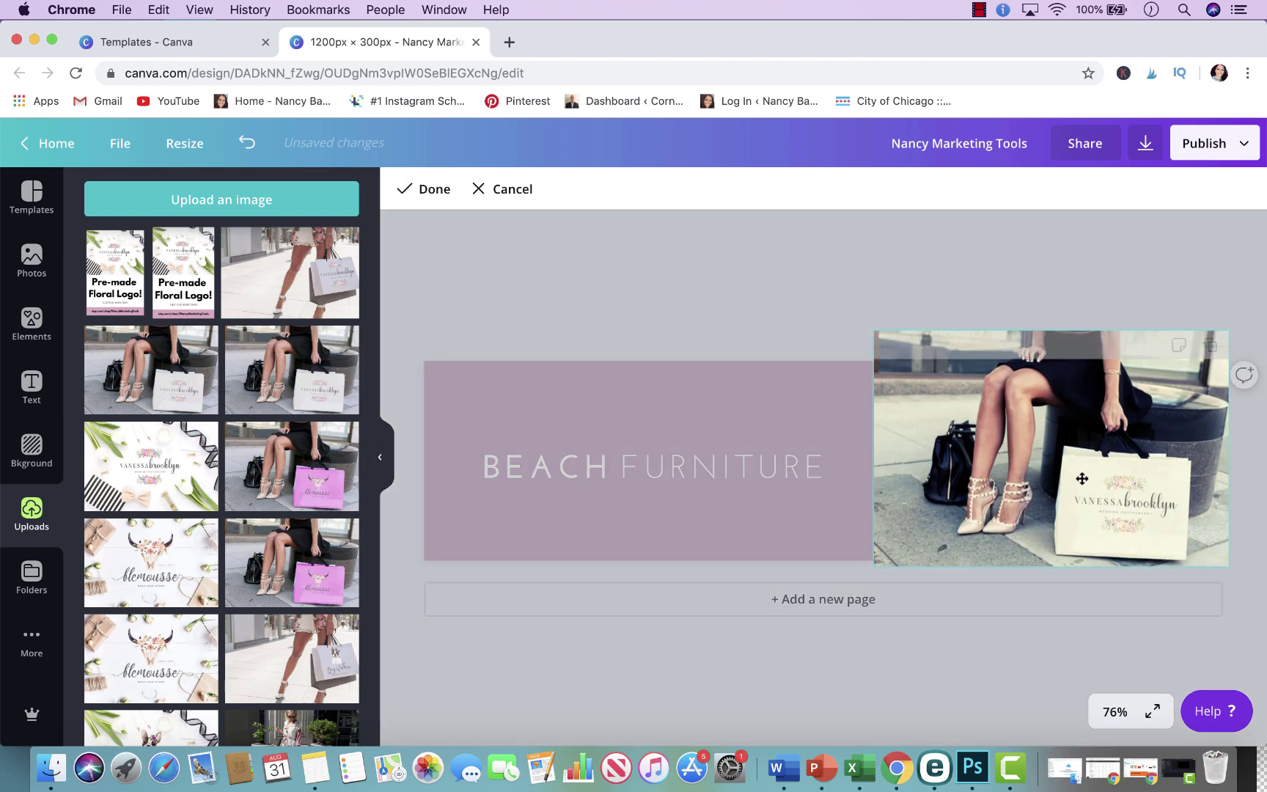
pyautogui.click(1069, 282)
pyautogui.click(30, 320)
pyautogui.click(31, 254)
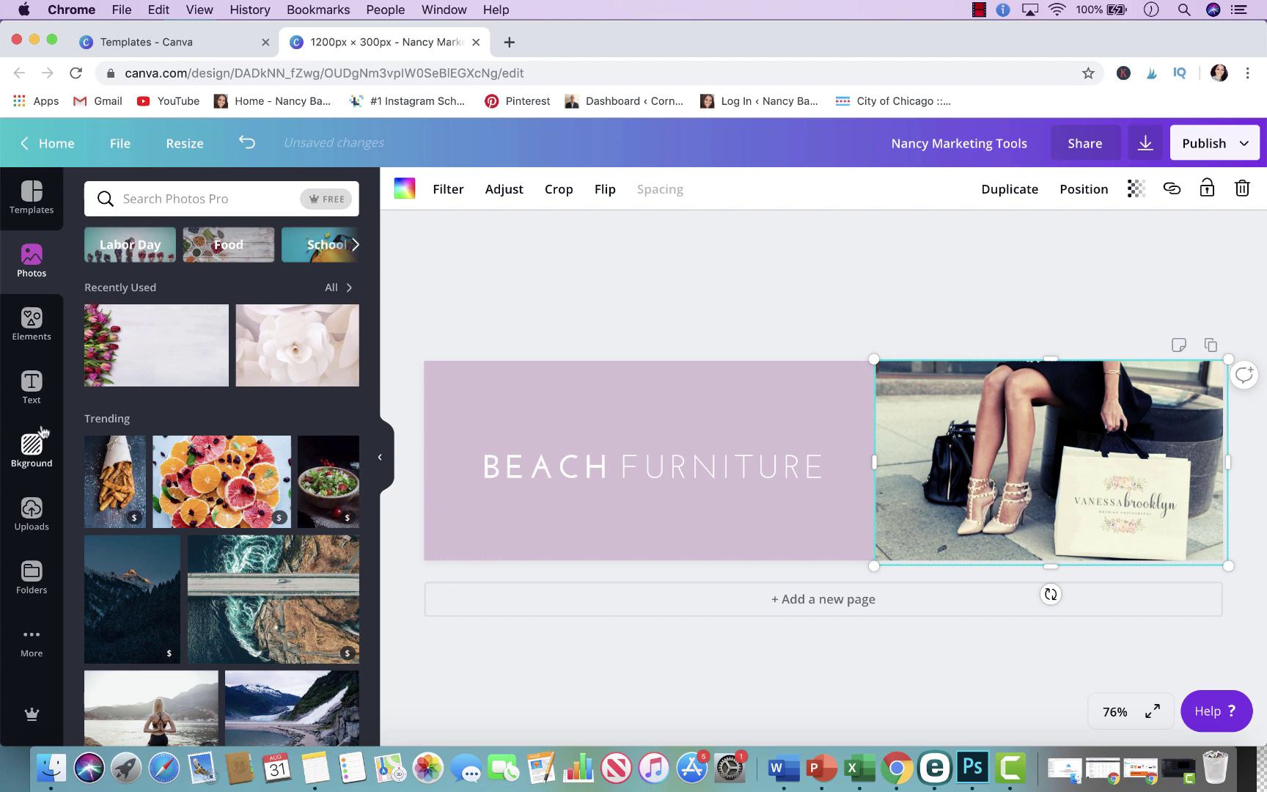
# Preview the regular., OH MY GIFTS! and HALL BERYL banner templates
pyautogui.click(32, 194)
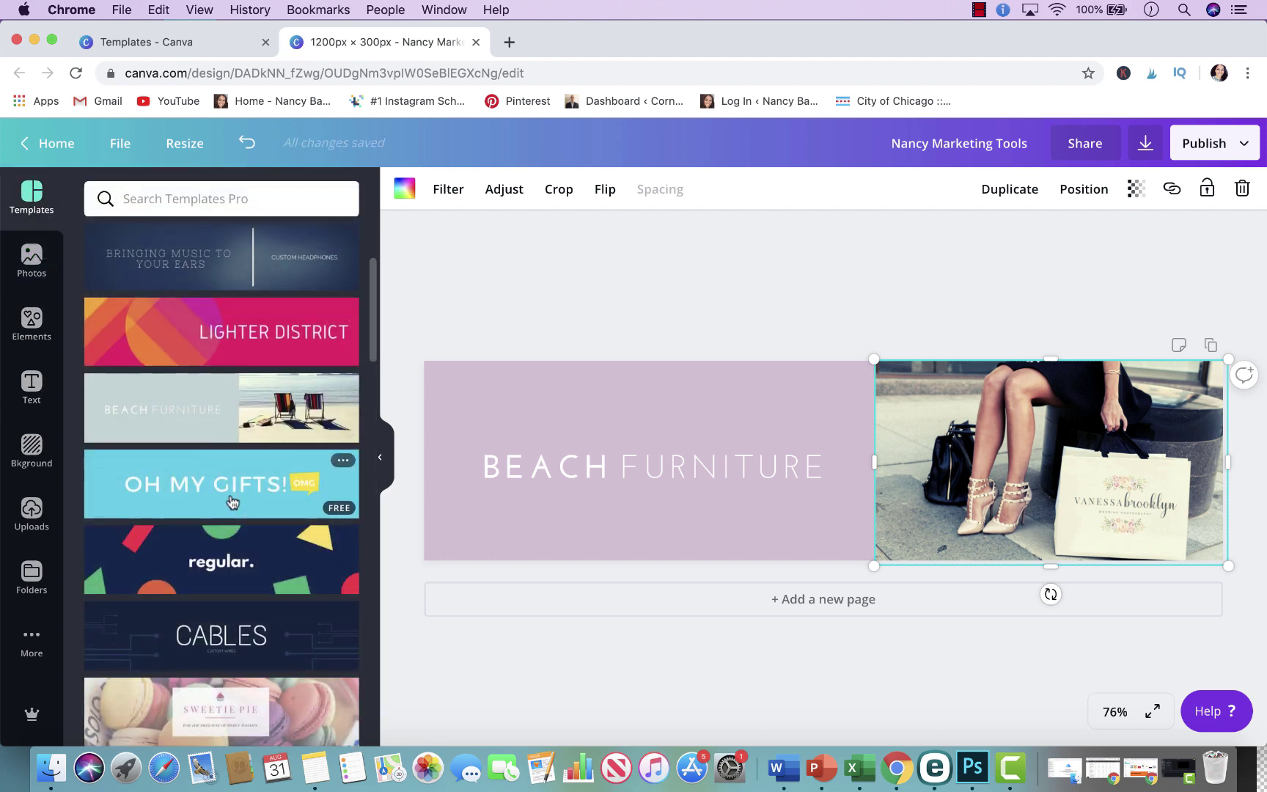
pyautogui.scroll(-4, 233, 502)
pyautogui.scroll(1, 209, 342)
pyautogui.click(209, 342)
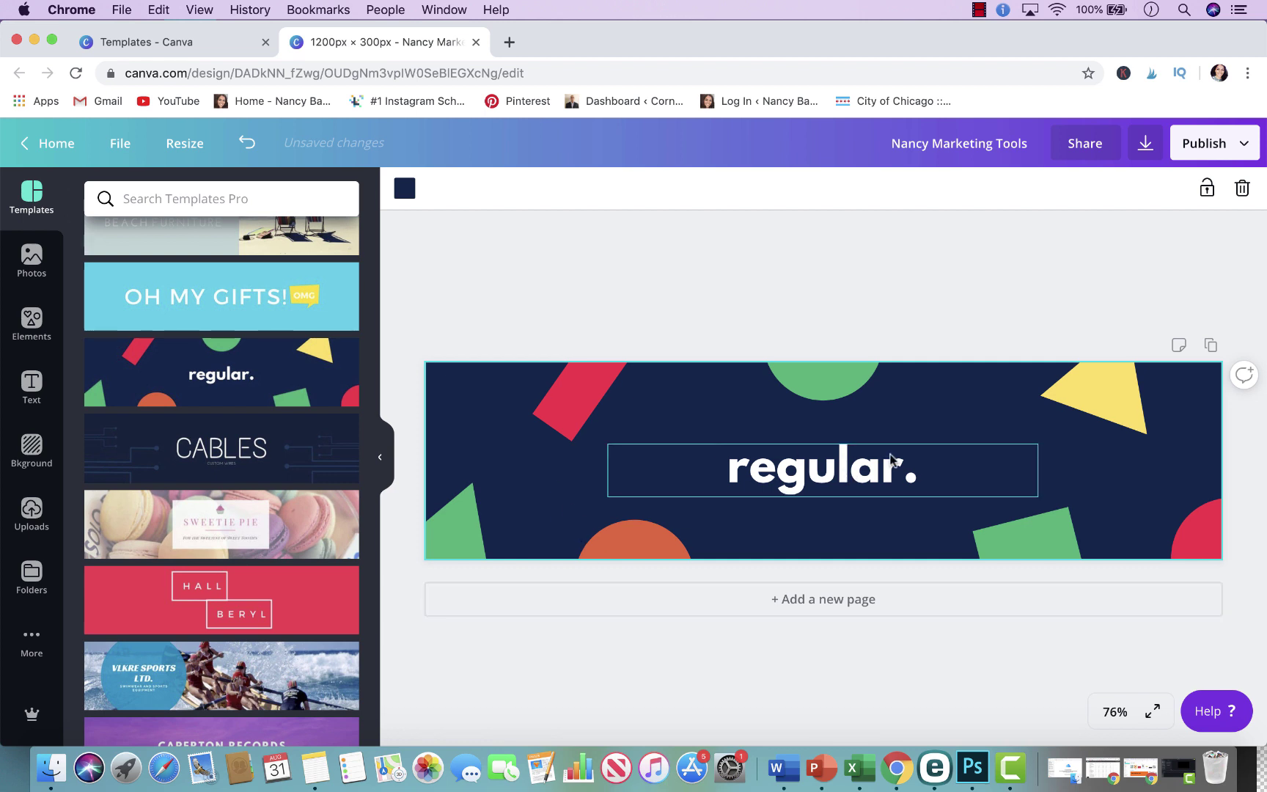
pyautogui.click(212, 315)
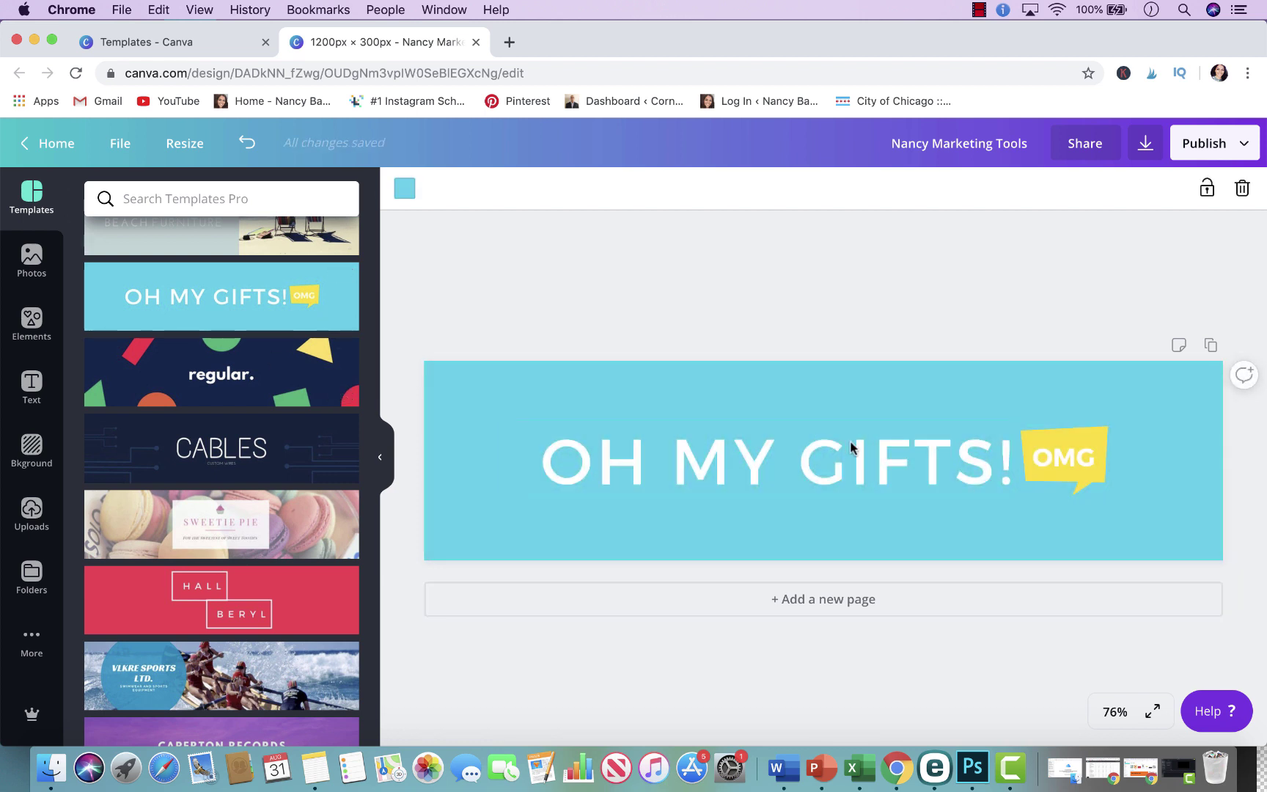
pyautogui.click(680, 457)
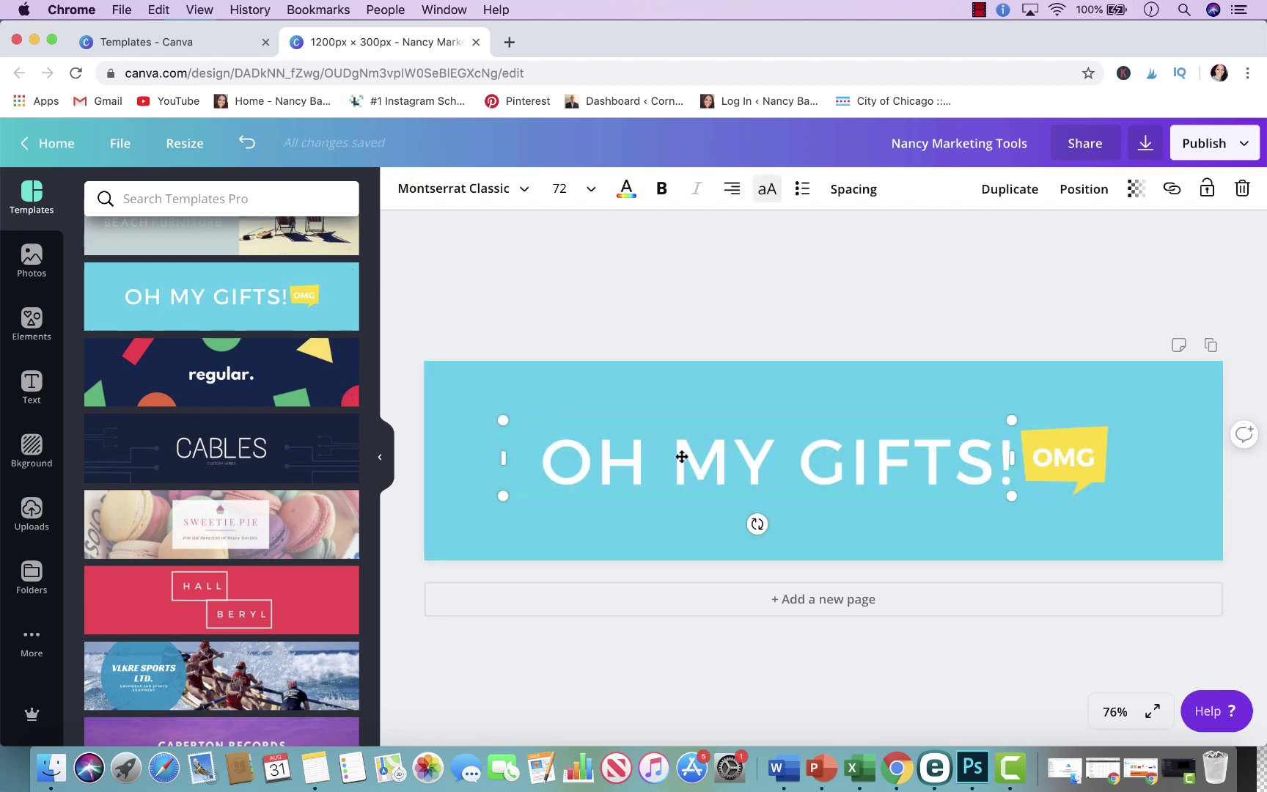
pyautogui.click(654, 396)
pyautogui.scroll(-5, 294, 440)
pyautogui.click(352, 385)
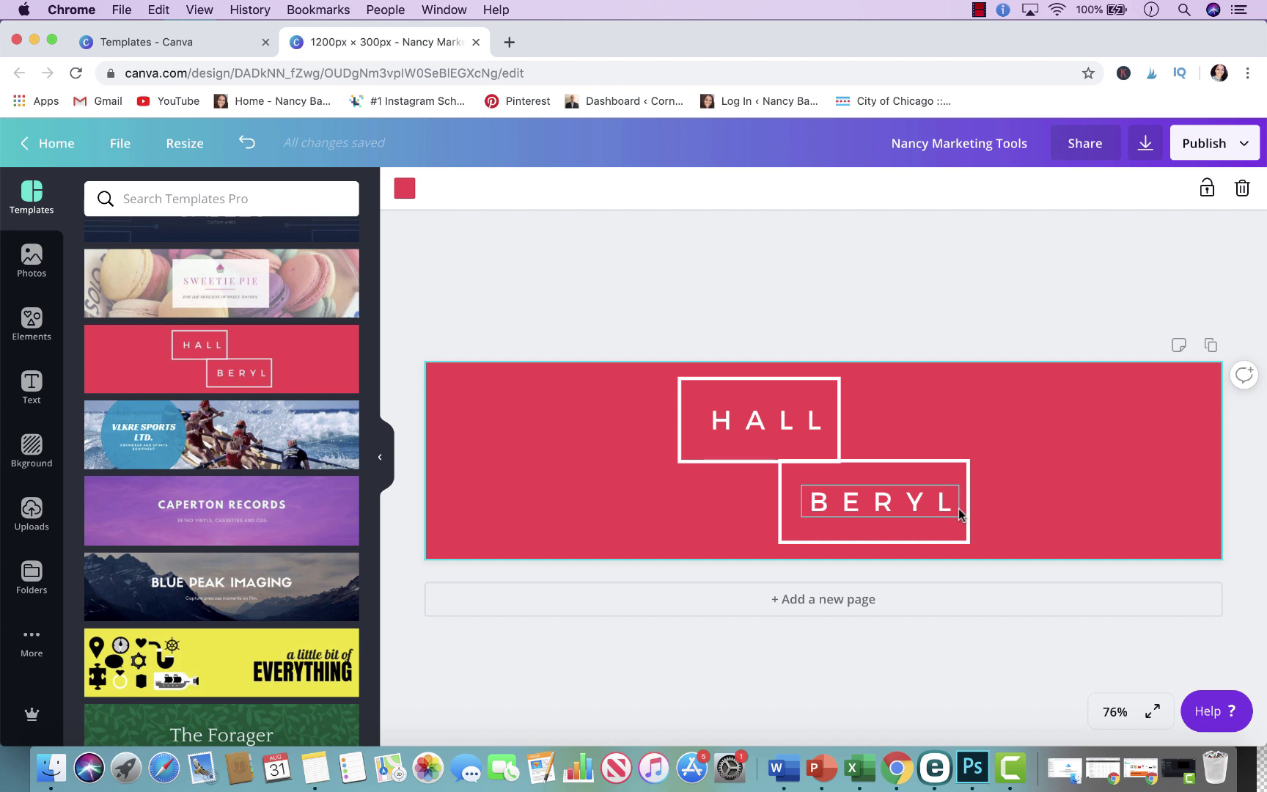
# Preview the Caperton Records, weddings and birthdays, and E-Books & Tablets templates
pyautogui.click(277, 519)
pyautogui.click(470, 513)
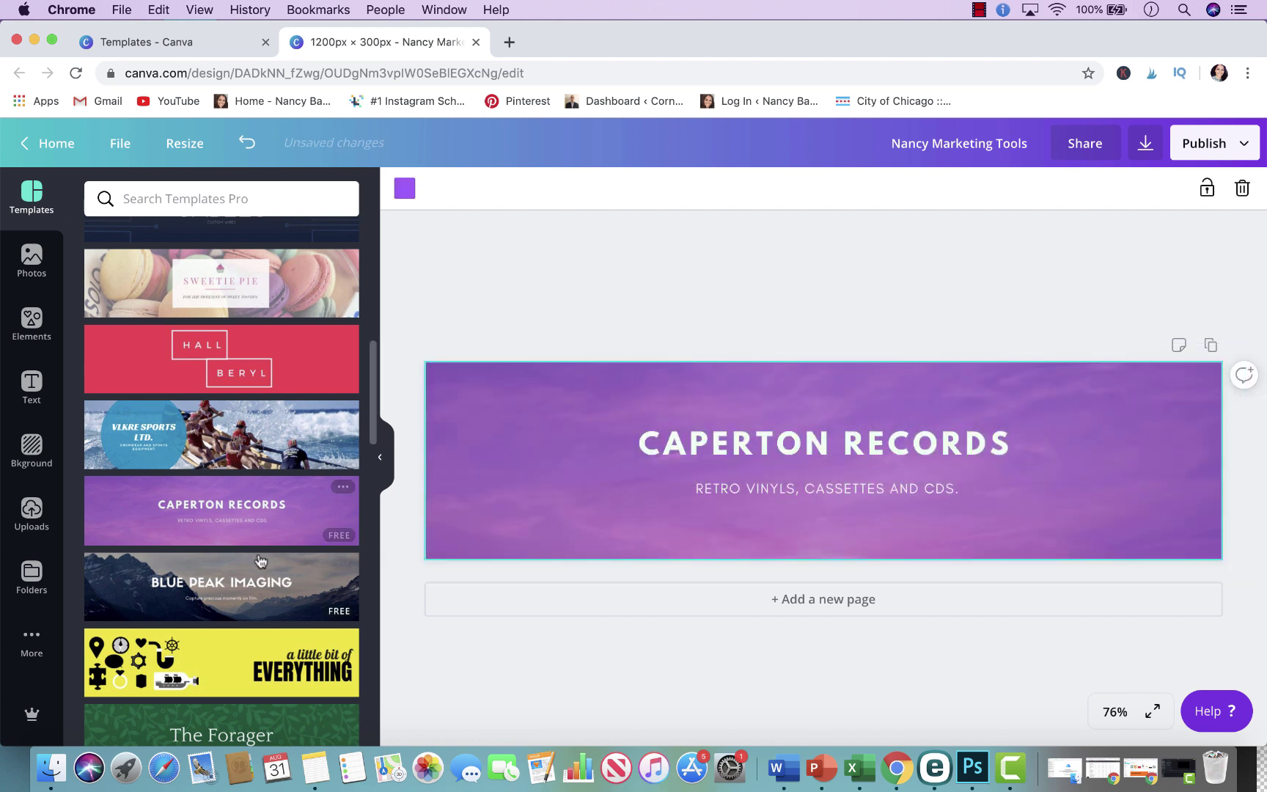
pyautogui.scroll(-3, 258, 559)
pyautogui.scroll(-5, 258, 559)
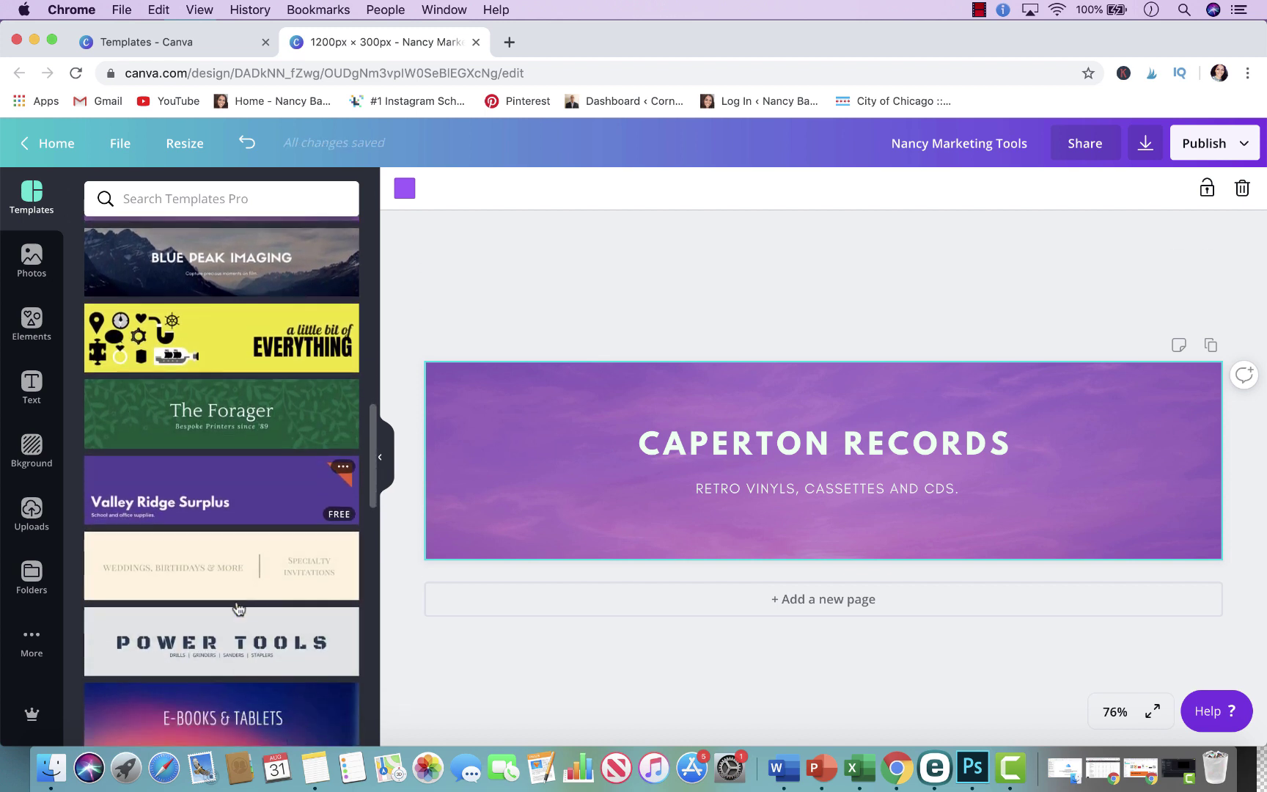
pyautogui.click(215, 560)
pyautogui.scroll(-4, 243, 558)
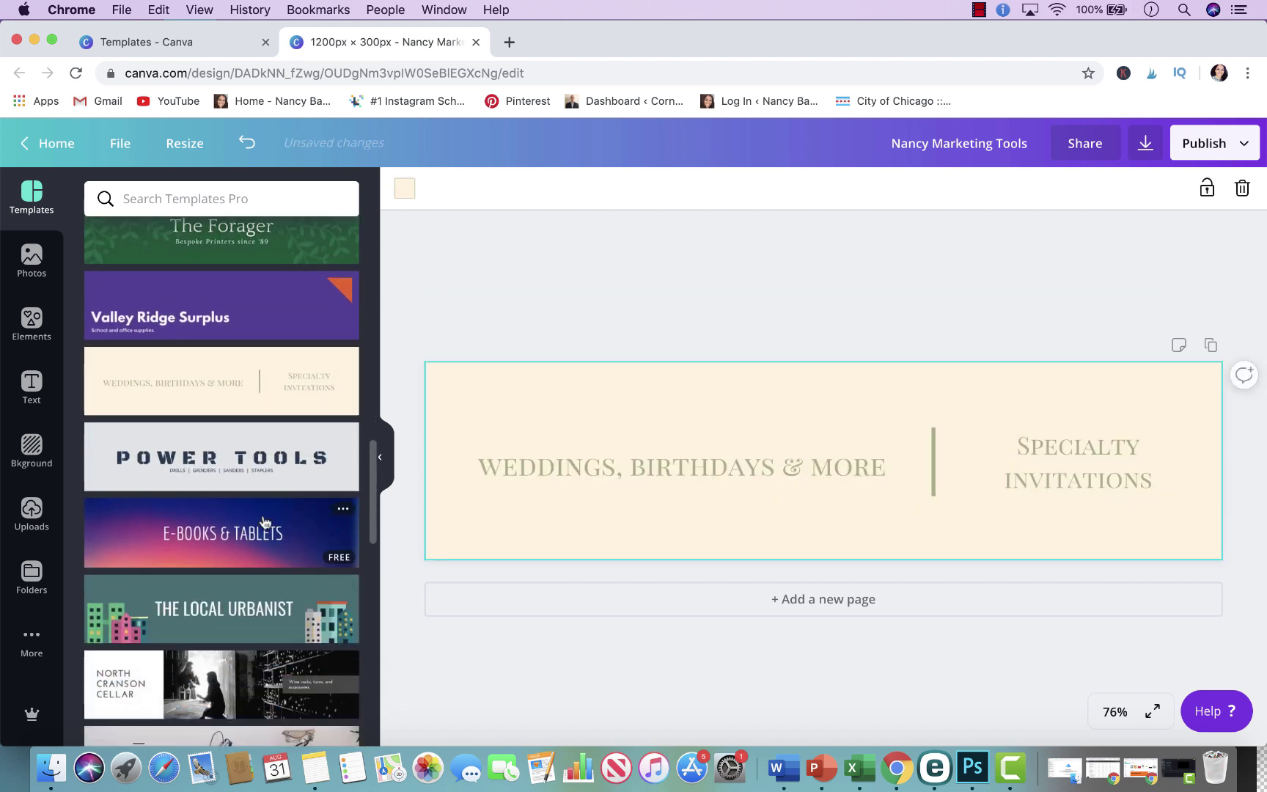
pyautogui.click(251, 537)
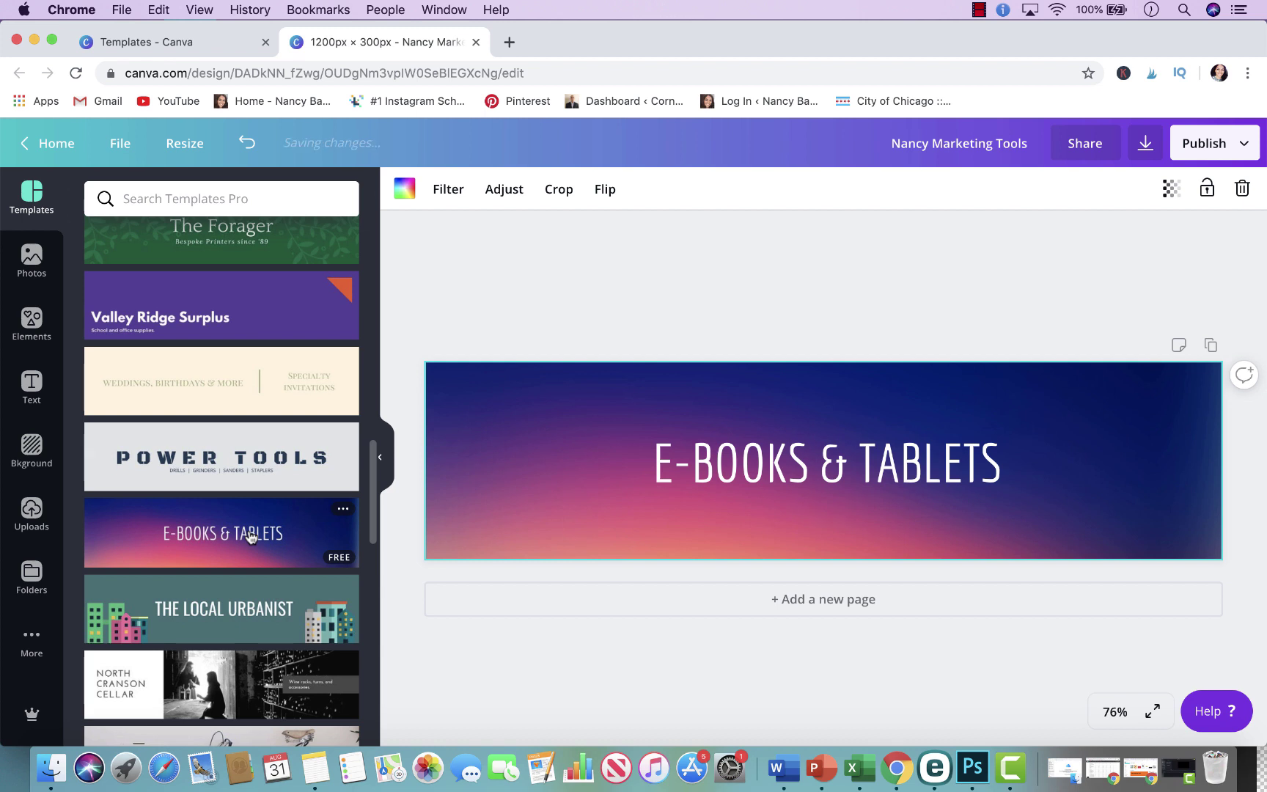
# Preview Fixie Finders and Brands & Trends, then apply the Babywear template
pyautogui.scroll(-2, 279, 536)
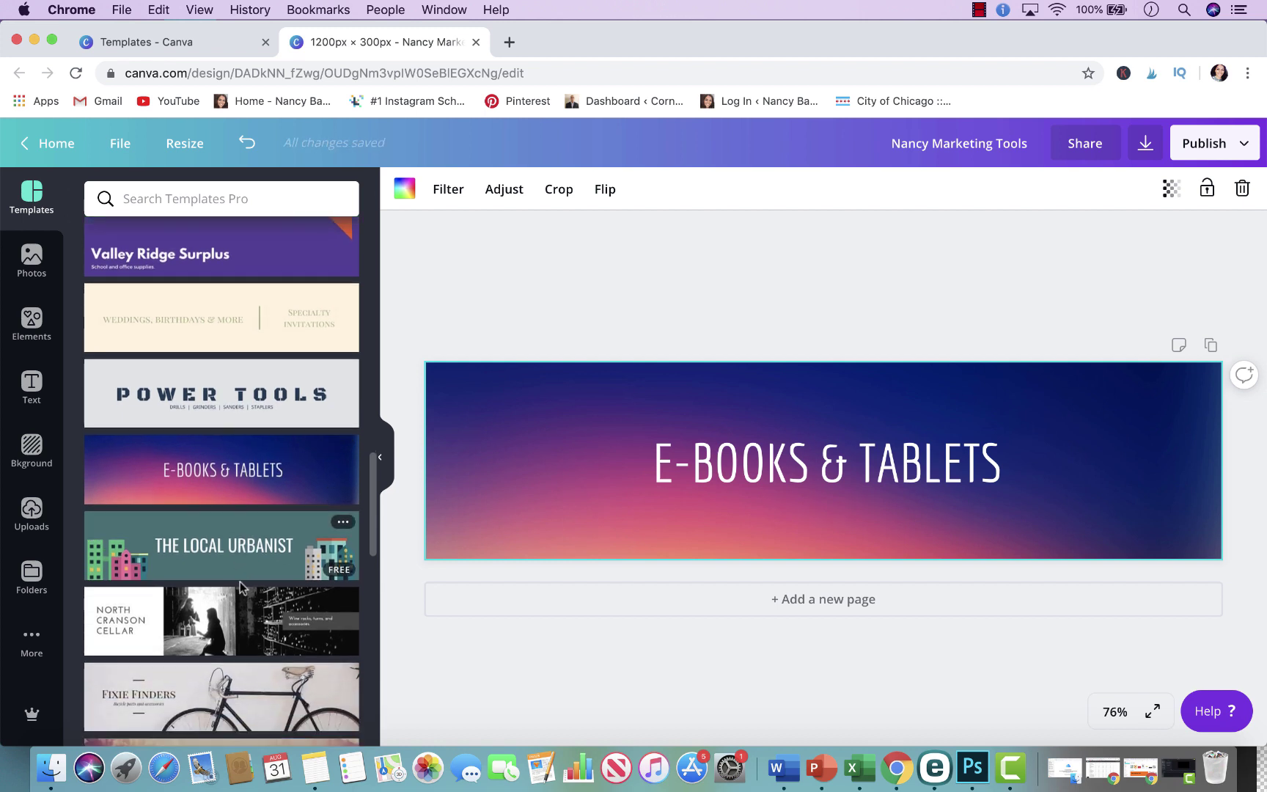
pyautogui.scroll(-4, 250, 654)
pyautogui.scroll(-1, 249, 654)
pyautogui.click(256, 498)
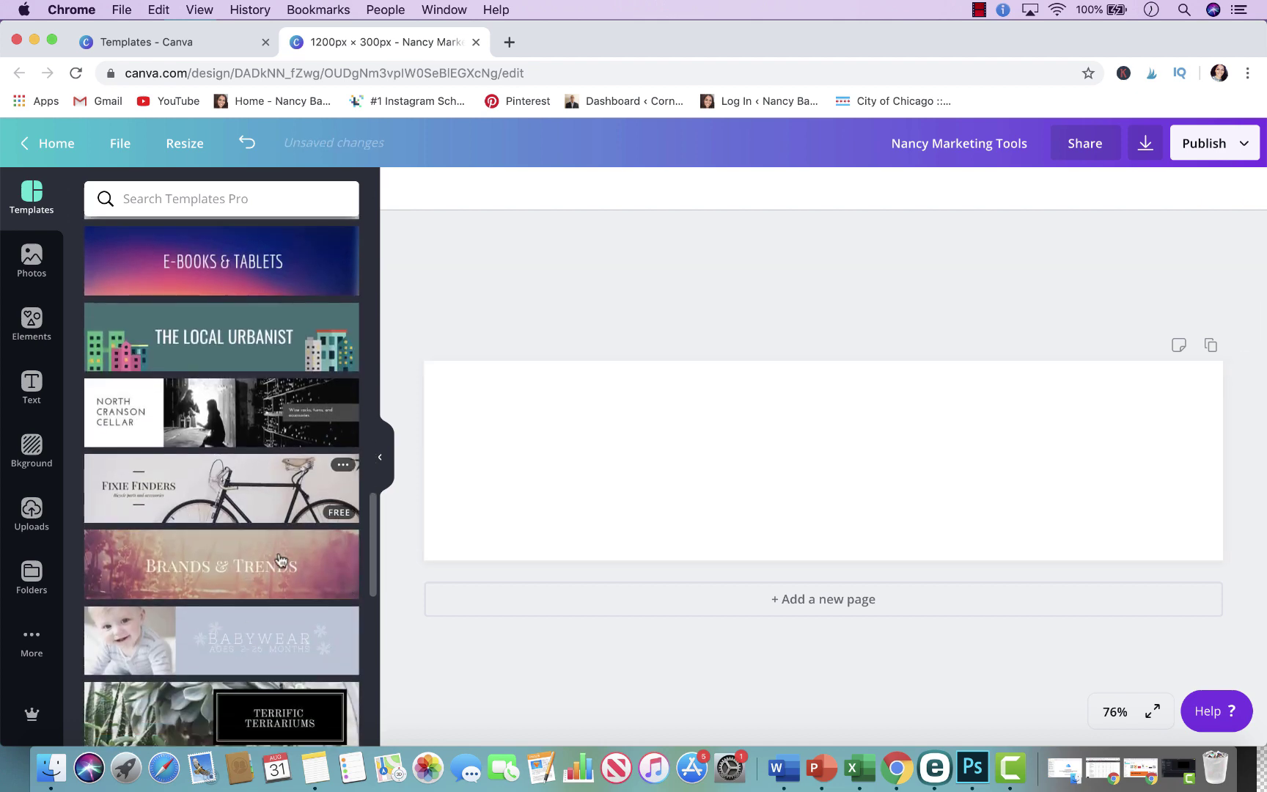
pyautogui.click(296, 597)
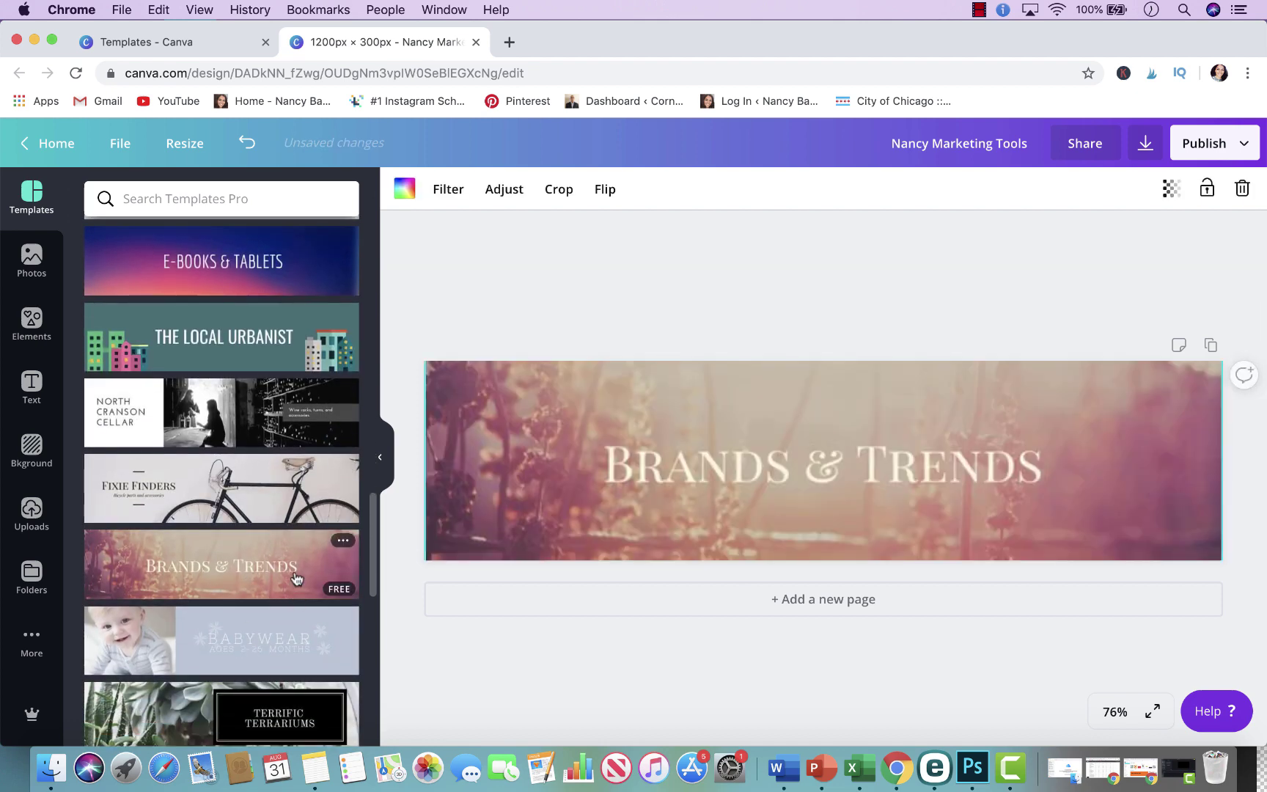
pyautogui.scroll(-4, 297, 600)
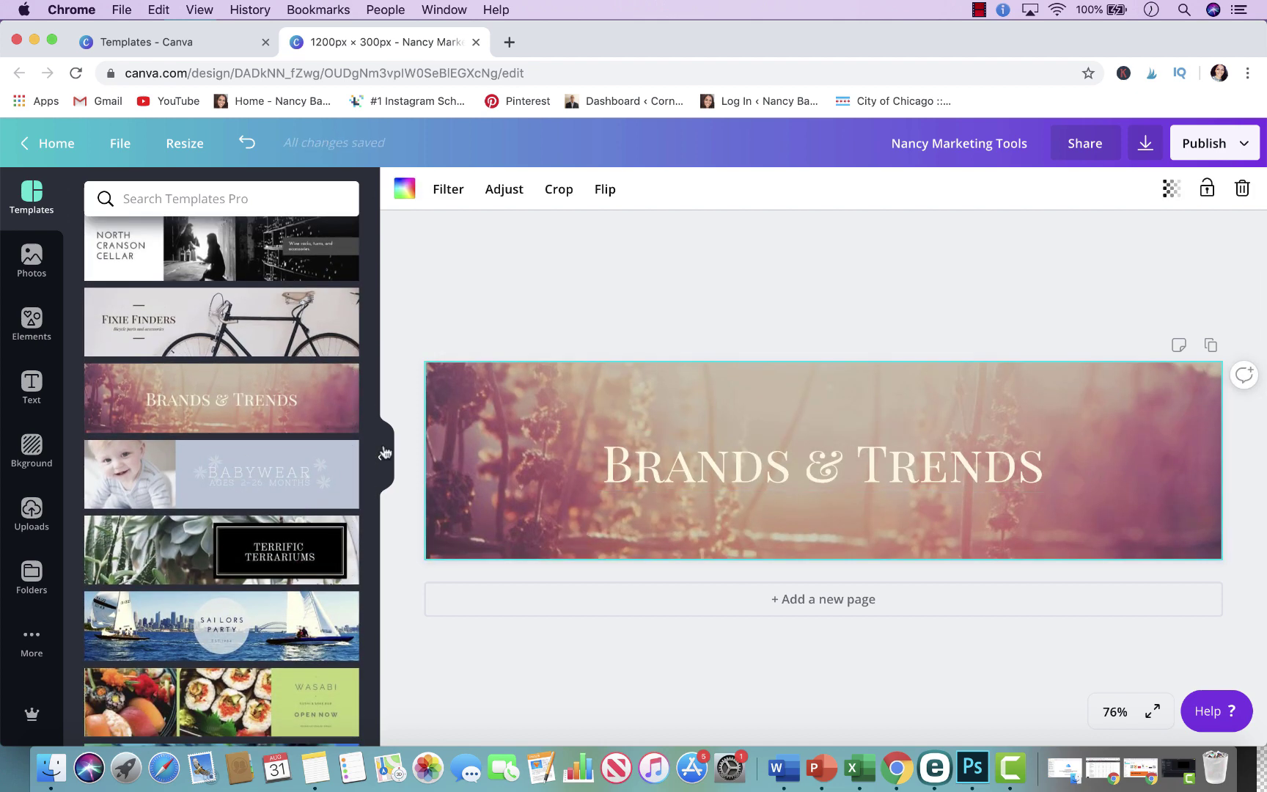
pyautogui.click(303, 484)
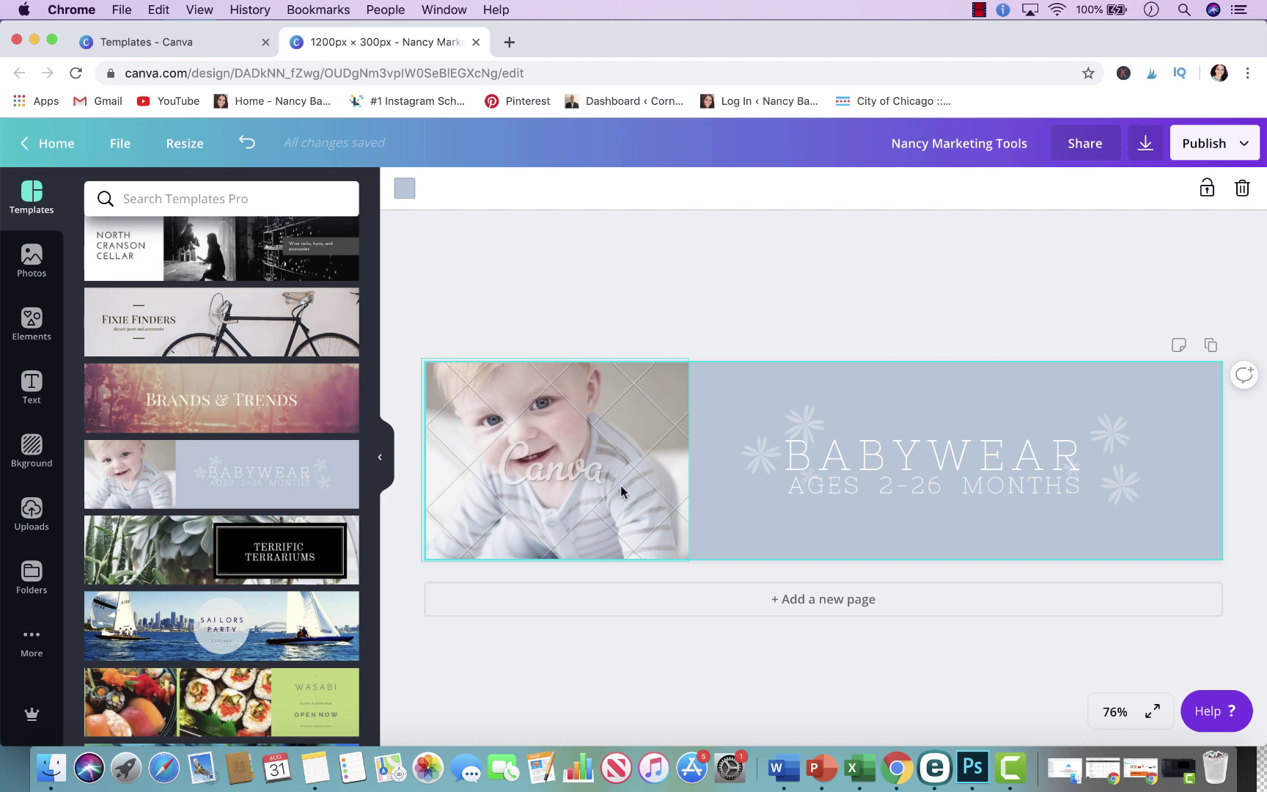
# Search stock photos for 'baby' and place a lying-baby photo in the left frame
pyautogui.click(32, 259)
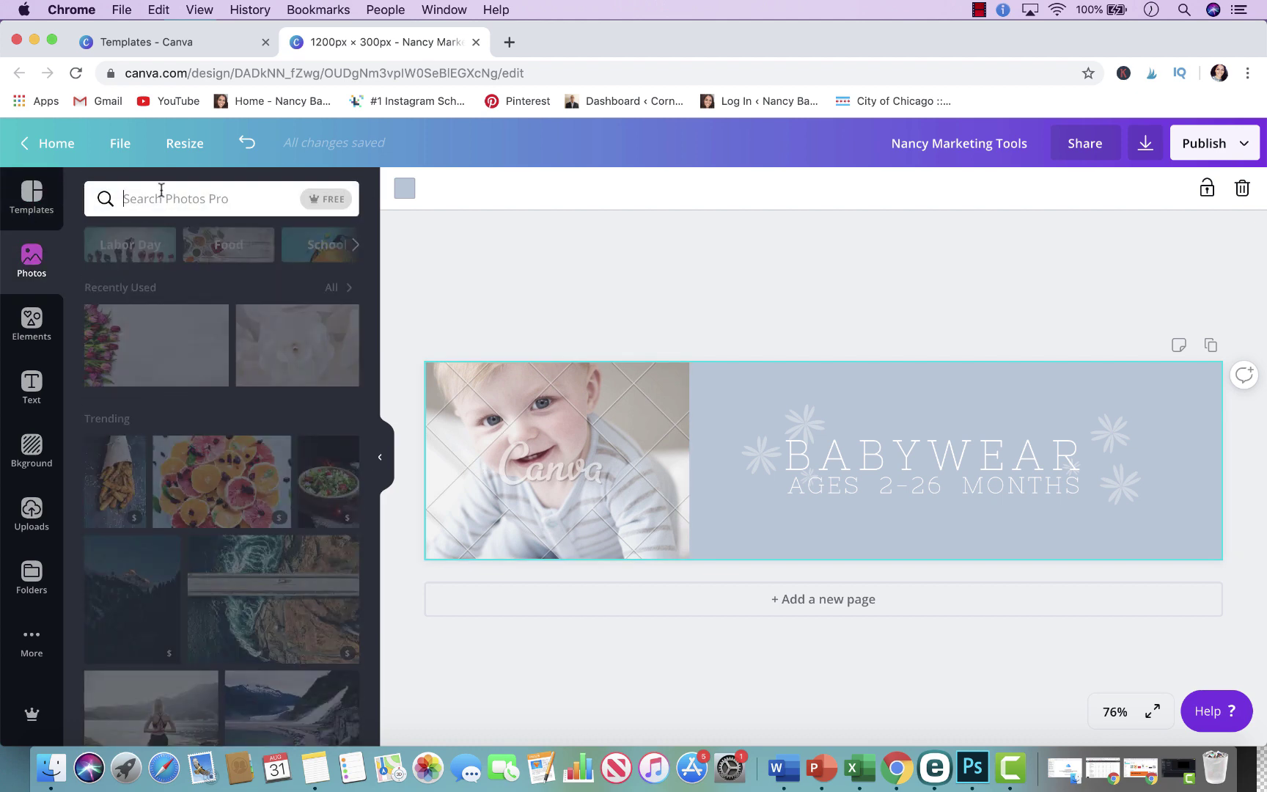
pyautogui.write('baby')
pyautogui.press('Return')
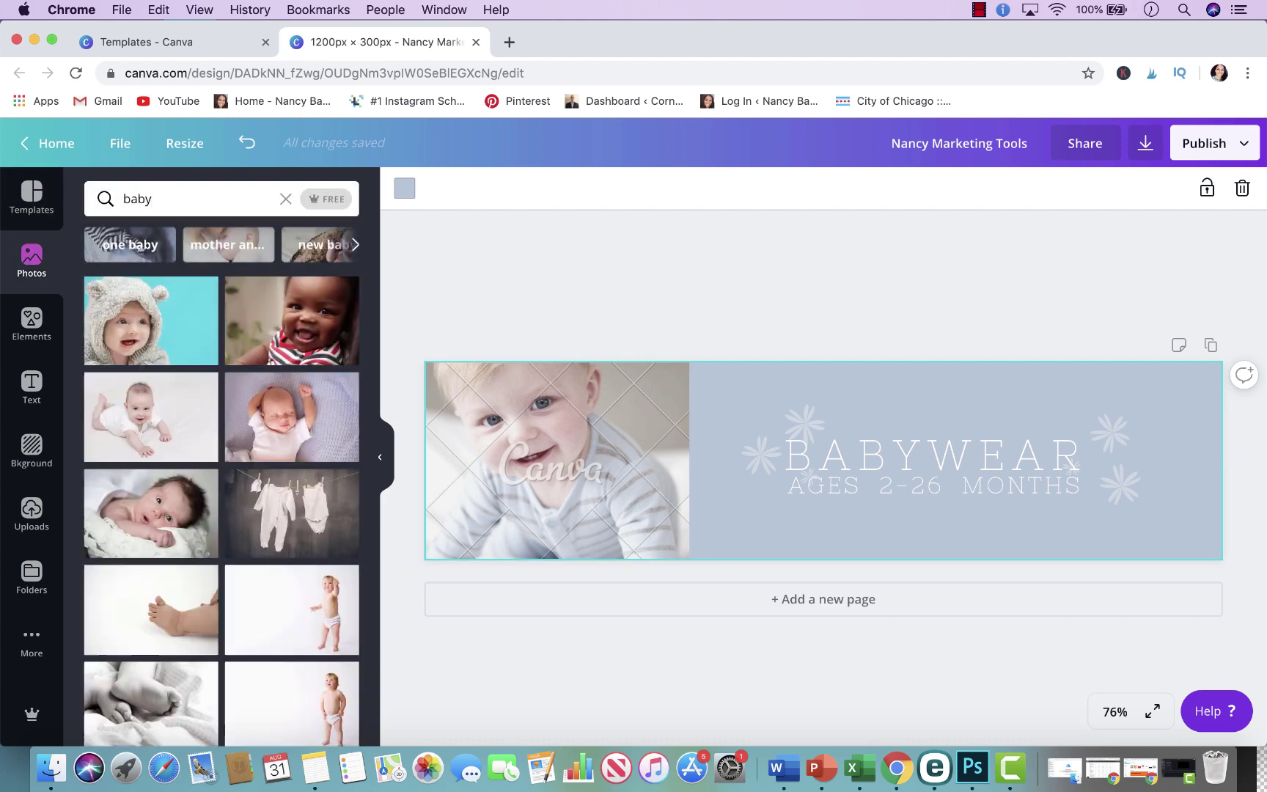
pyautogui.click(166, 422)
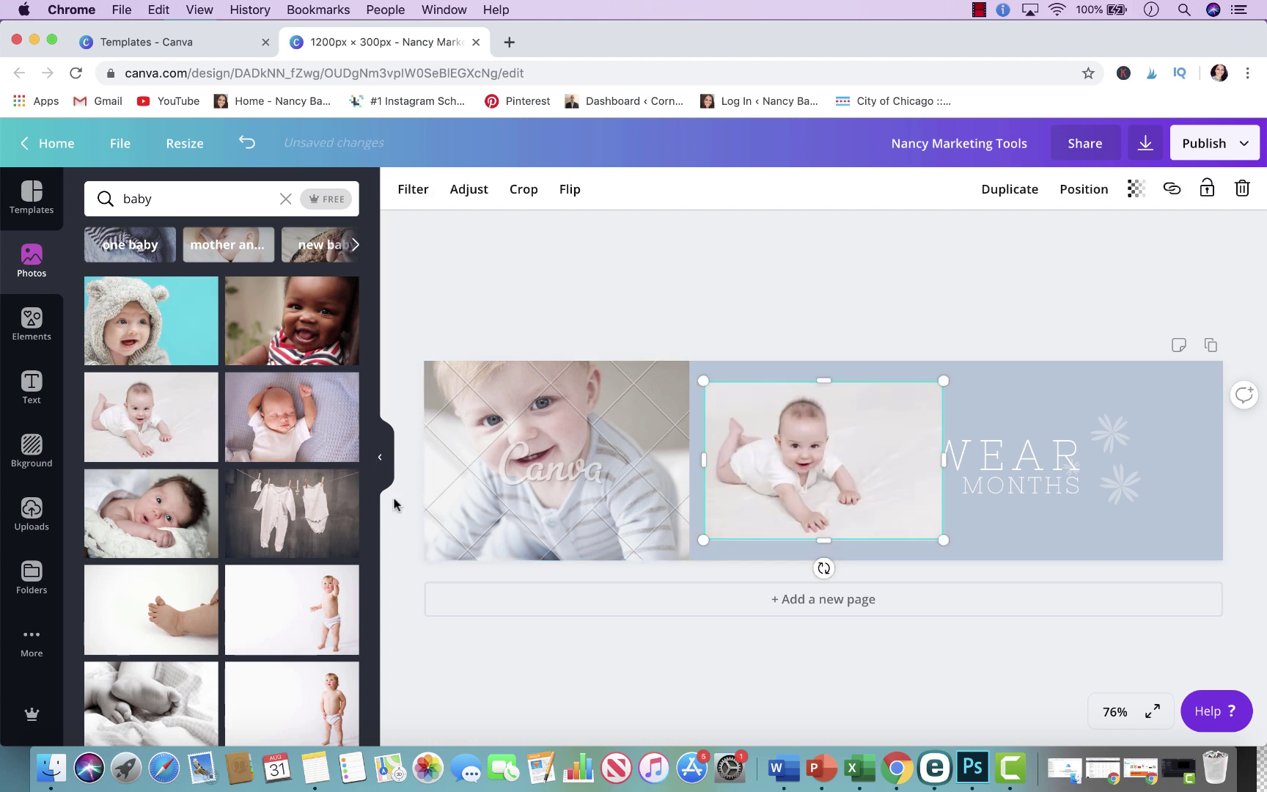
pyautogui.moveTo(711, 448); pyautogui.dragTo(599, 463)
pyautogui.click(559, 450)
pyautogui.doubleClick(559, 450)
pyautogui.click(662, 327)
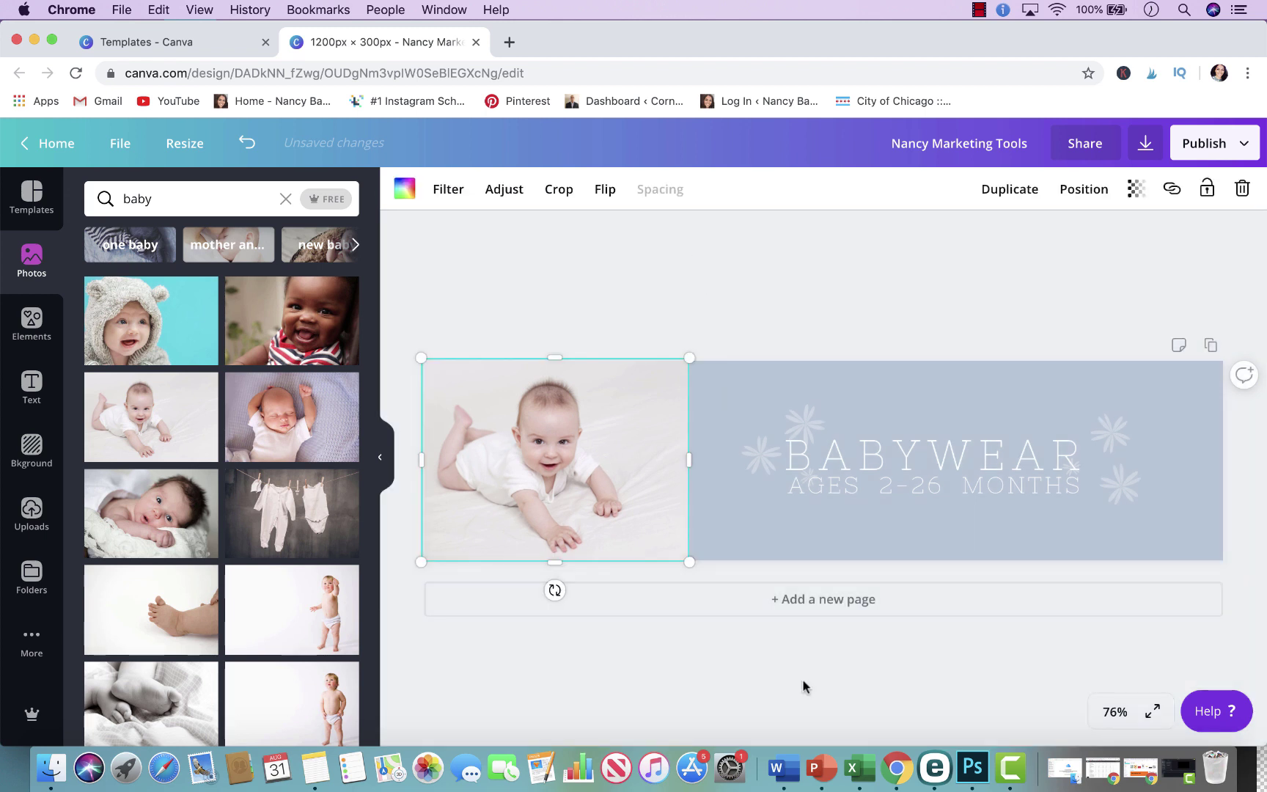
pyautogui.click(707, 685)
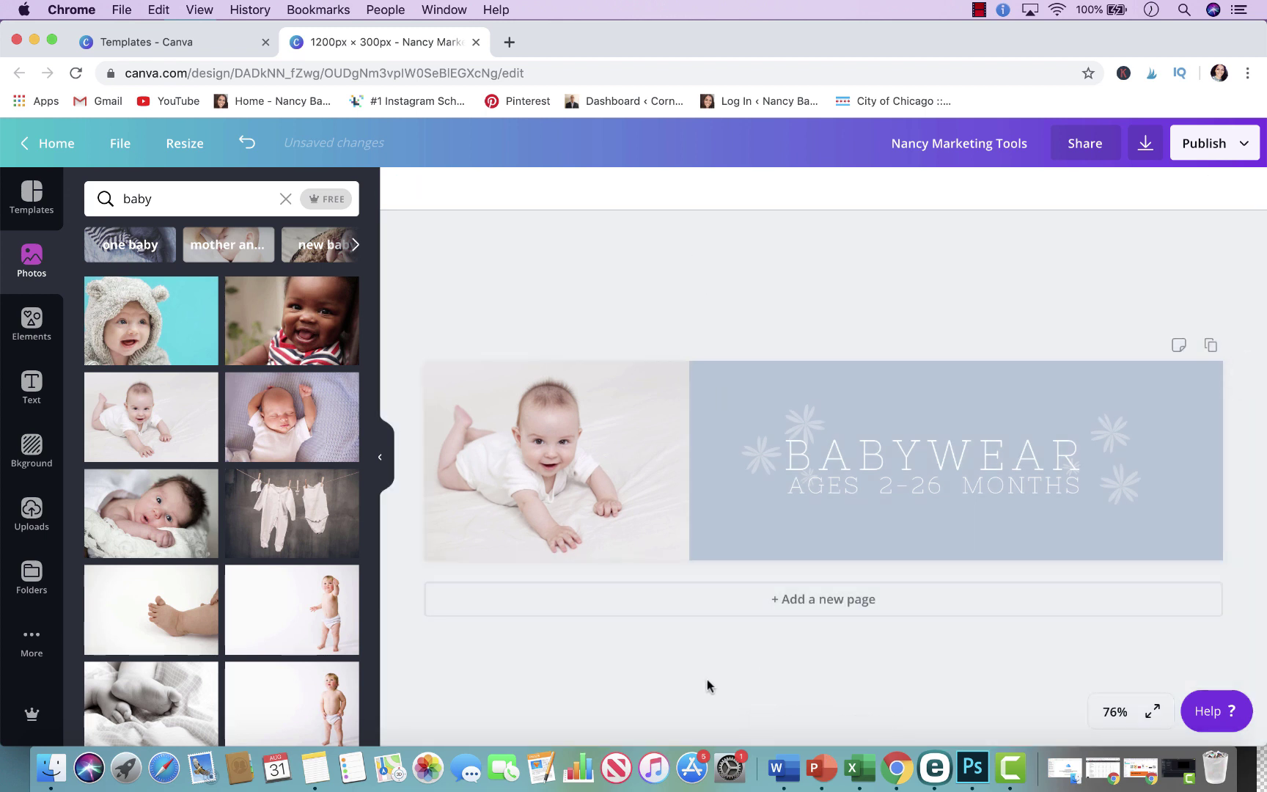
# Swap in the black-and-white baby-feet photo and nudge it right within the frame
pyautogui.scroll(-3, 254, 516)
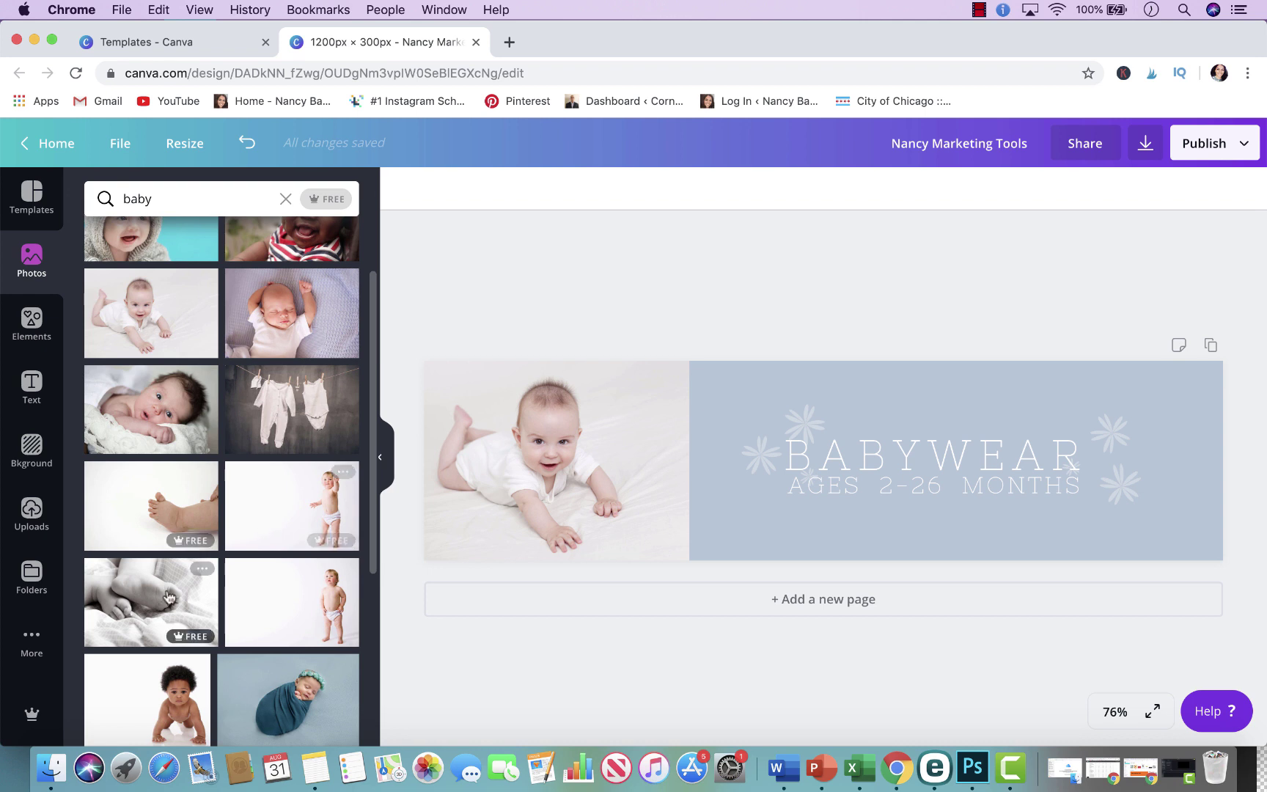
pyautogui.click(143, 616)
pyautogui.moveTo(718, 450); pyautogui.dragTo(575, 461)
pyautogui.doubleClick(547, 456)
pyautogui.click(640, 346)
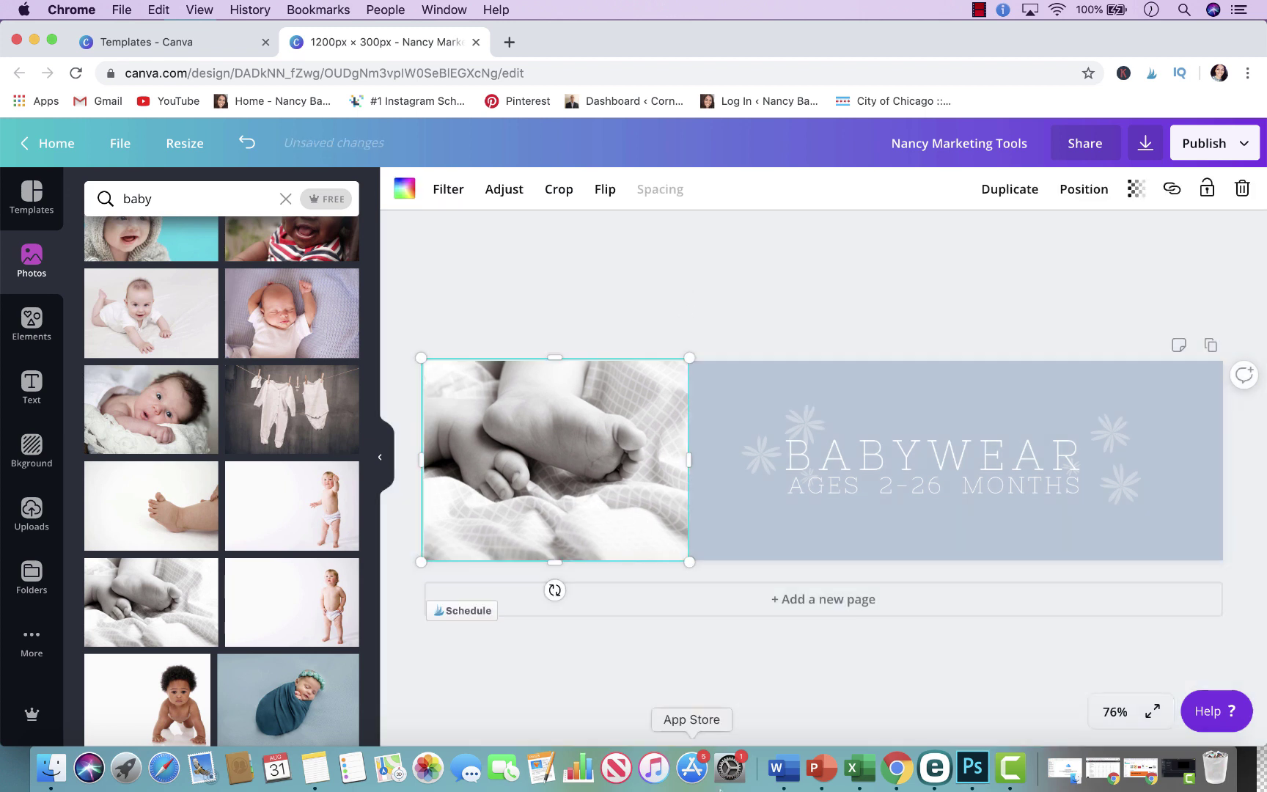
pyautogui.click(603, 645)
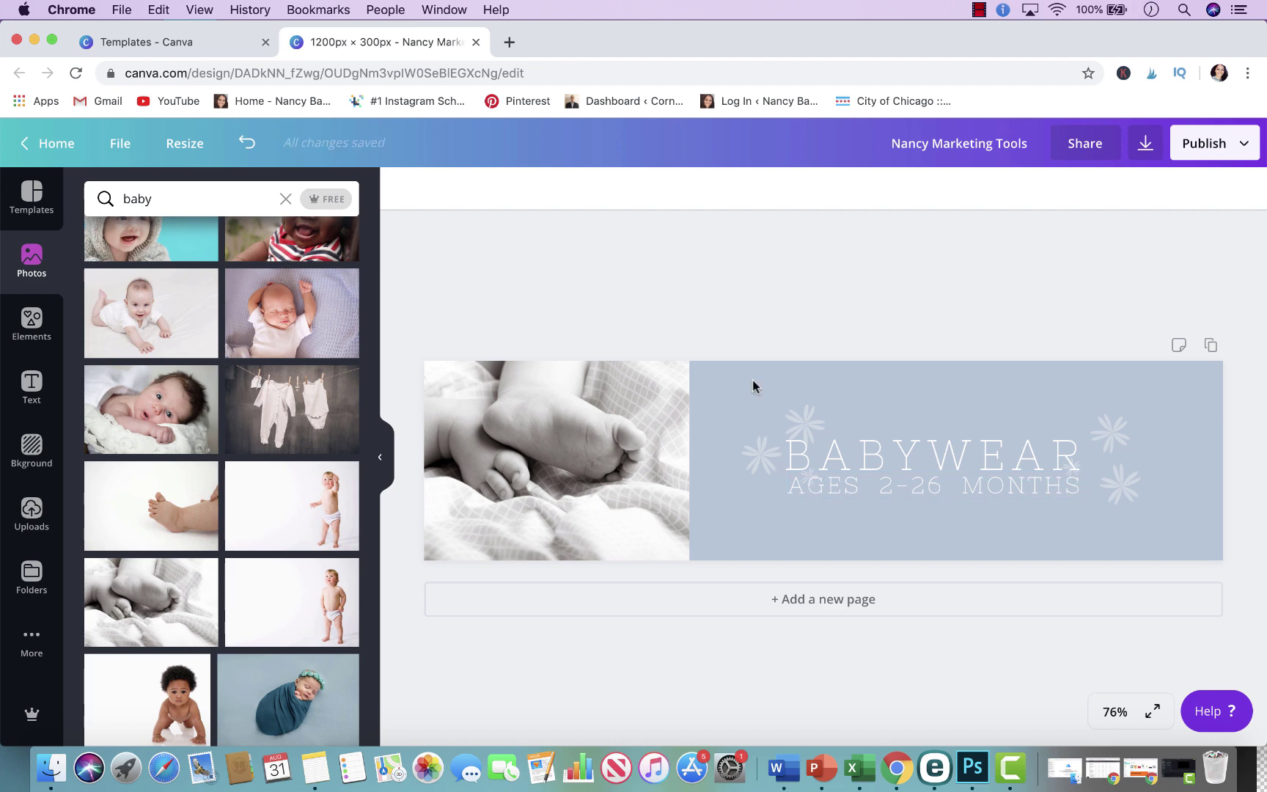
# Preview the Terrific Terrariums, Sailors Party, Beach Hammocks and Beach Wear templates
pyautogui.click(33, 202)
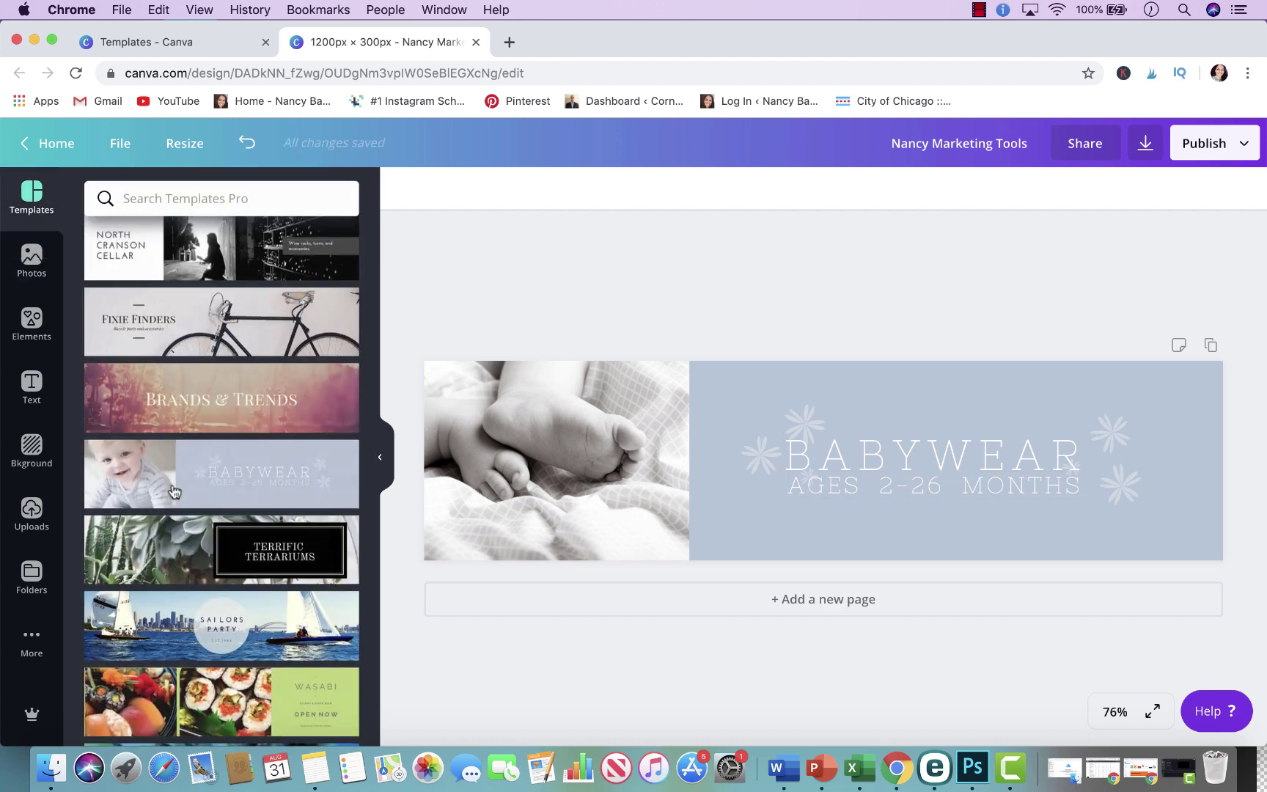
pyautogui.scroll(-5, 174, 491)
pyautogui.click(242, 257)
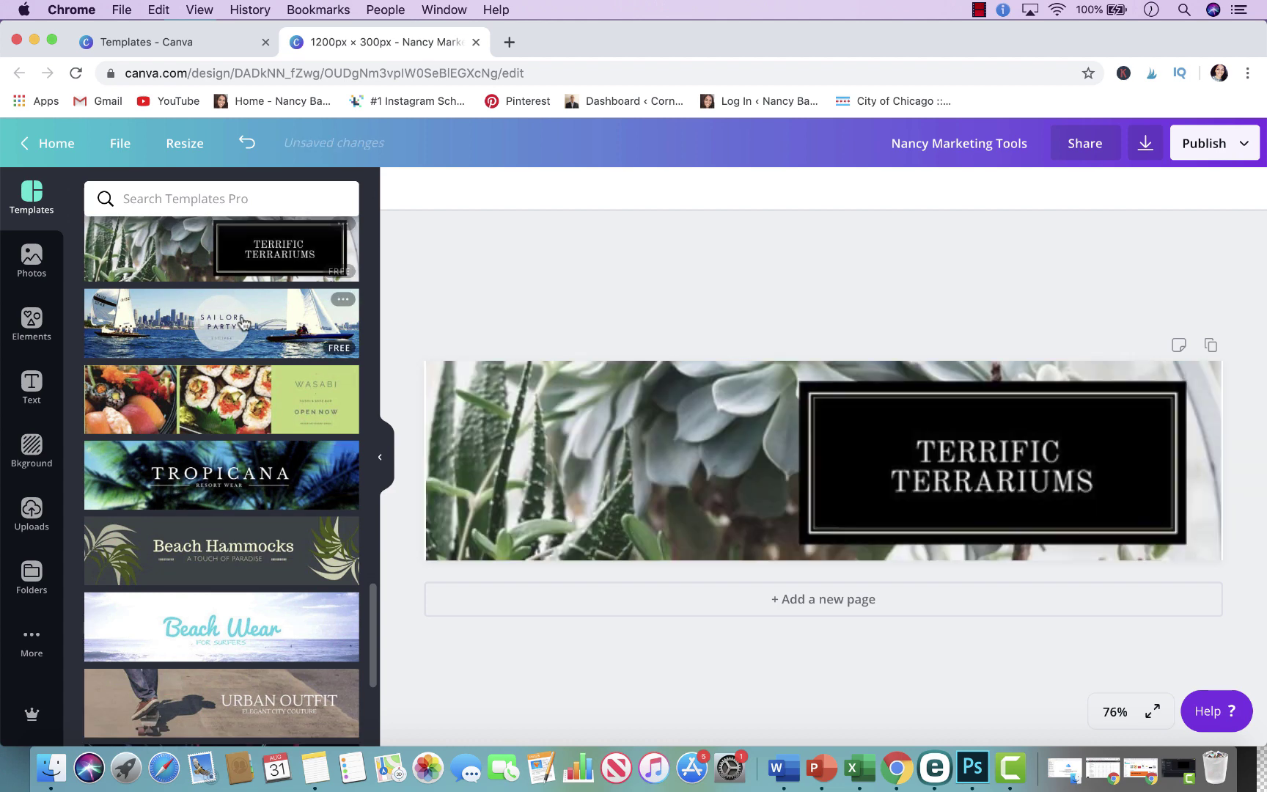
pyautogui.click(244, 324)
pyautogui.scroll(-2, 246, 367)
pyautogui.click(248, 445)
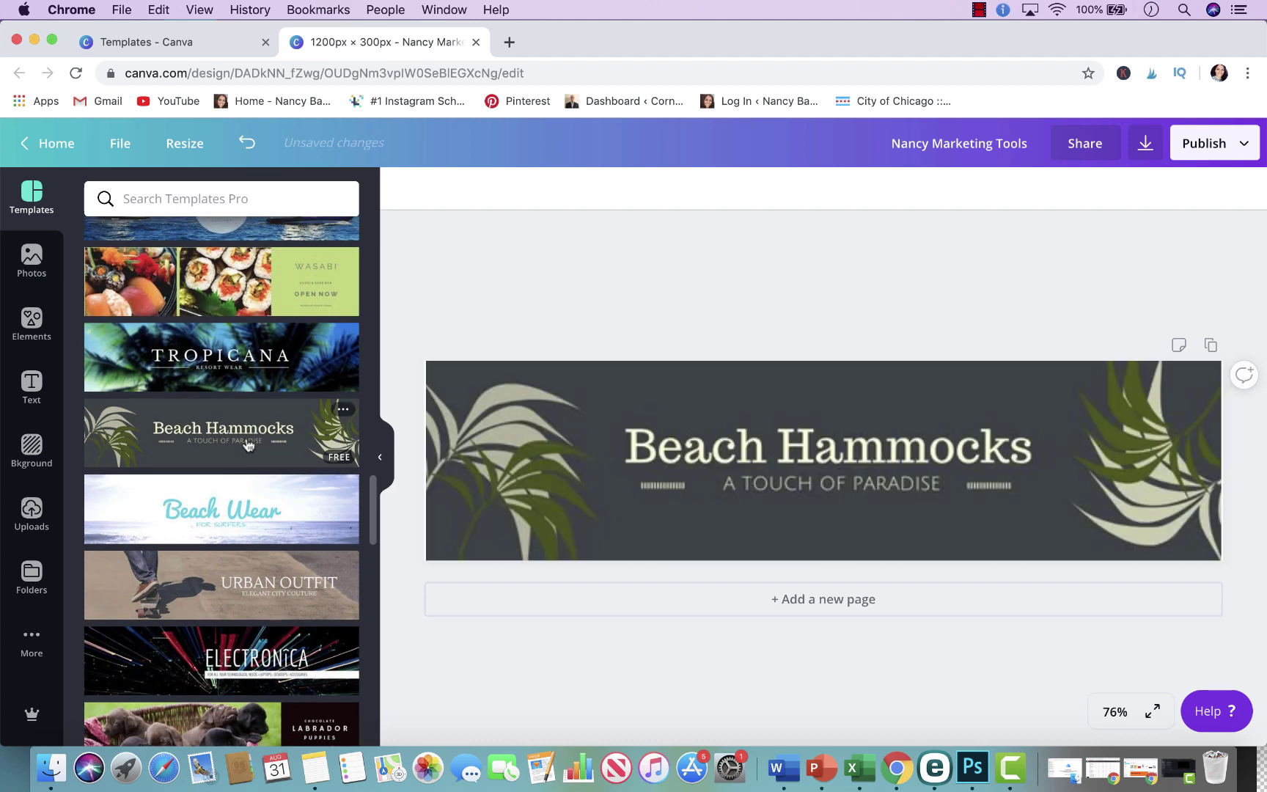
pyautogui.click(248, 511)
# Preview Labrador Puppies and Newtown Bike Club, then apply the homeware designs template
pyautogui.scroll(-4, 248, 511)
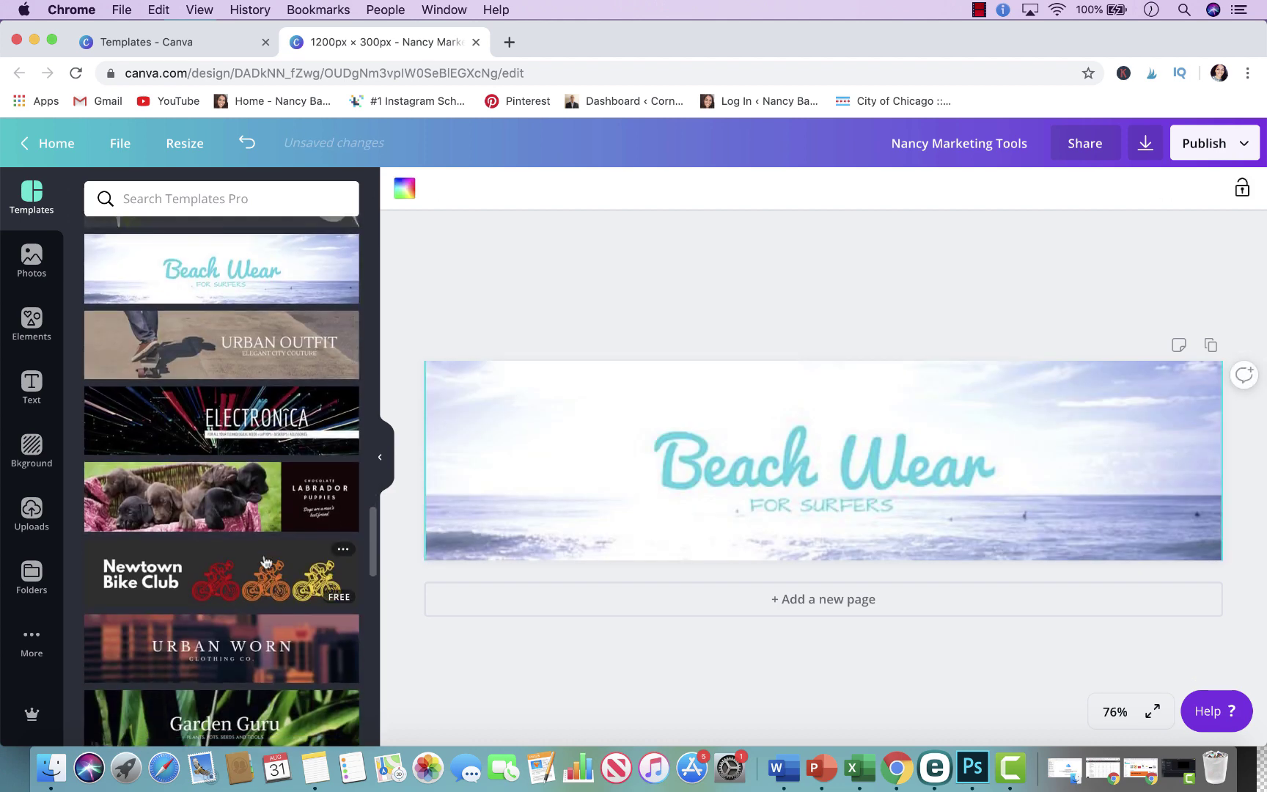
pyautogui.click(247, 511)
pyautogui.scroll(-3, 247, 511)
pyautogui.click(253, 495)
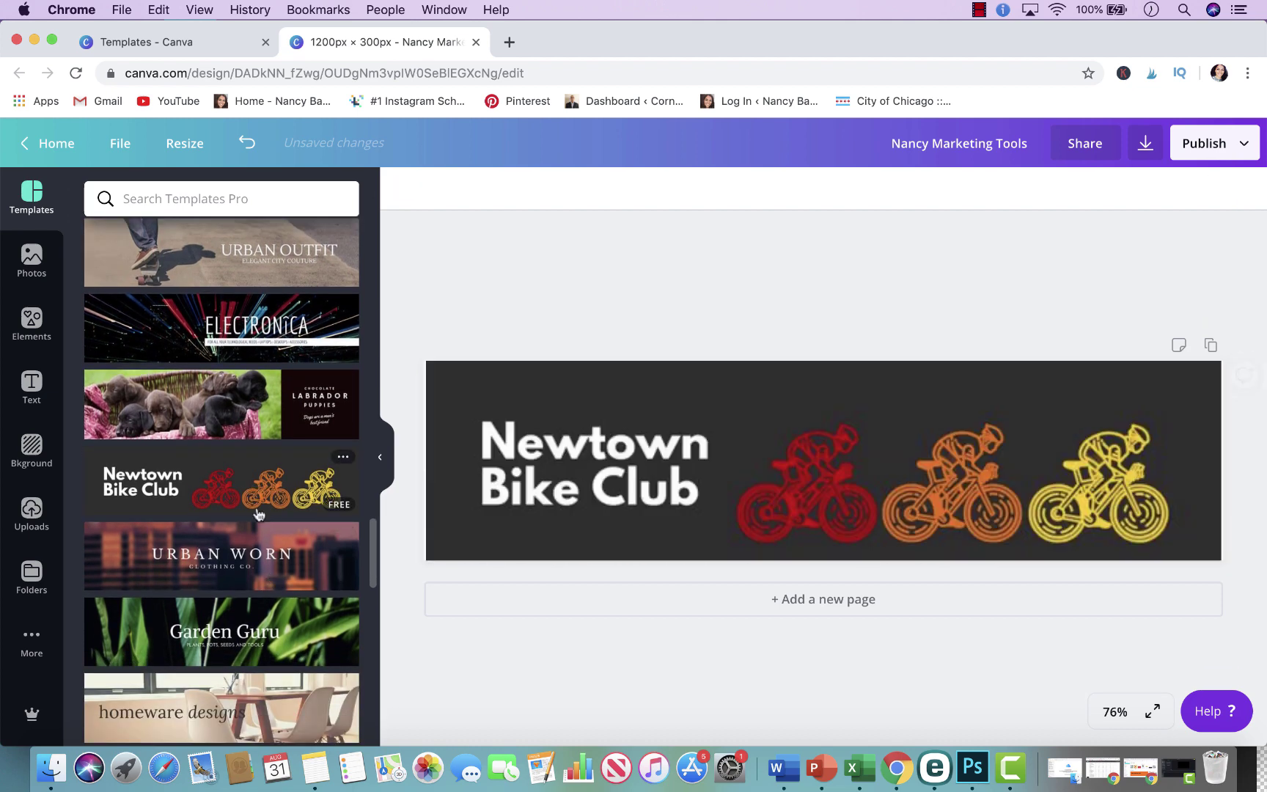
pyautogui.scroll(-2, 263, 532)
pyautogui.scroll(-3, 256, 514)
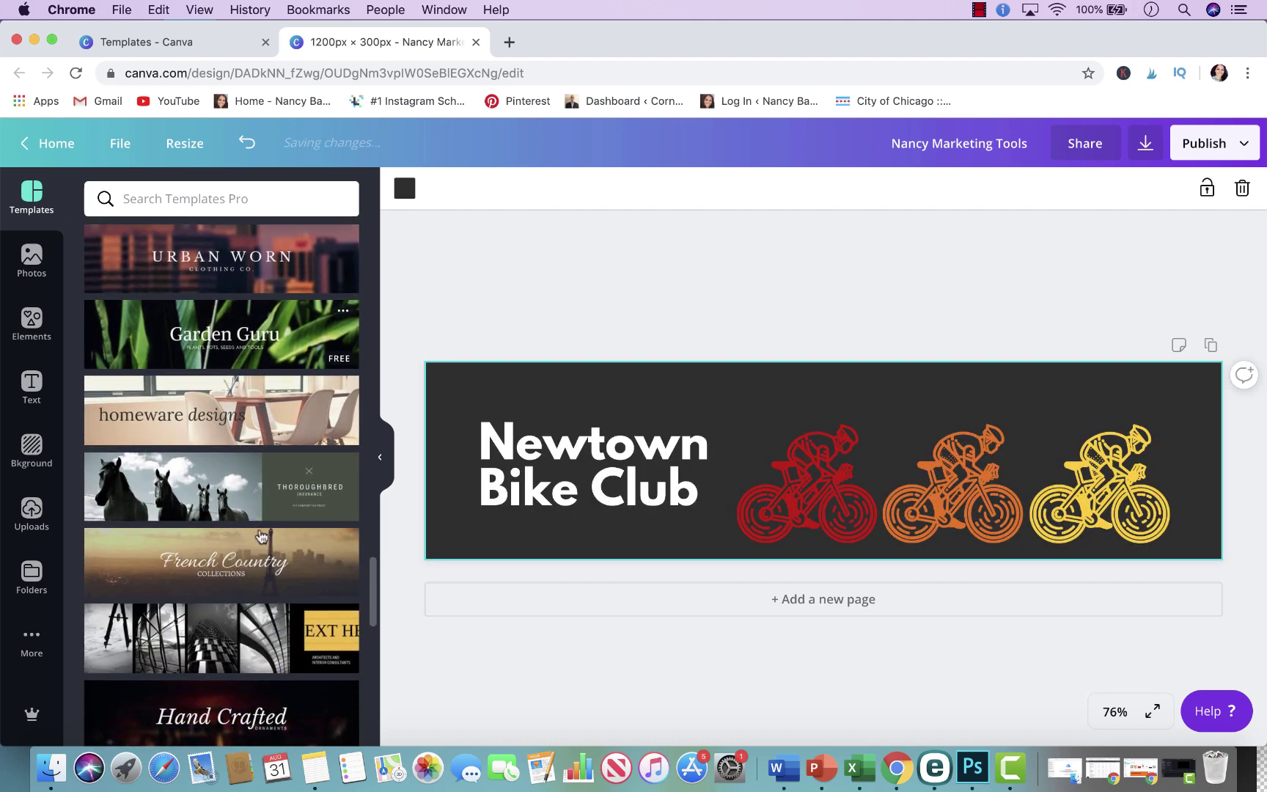
pyautogui.click(242, 415)
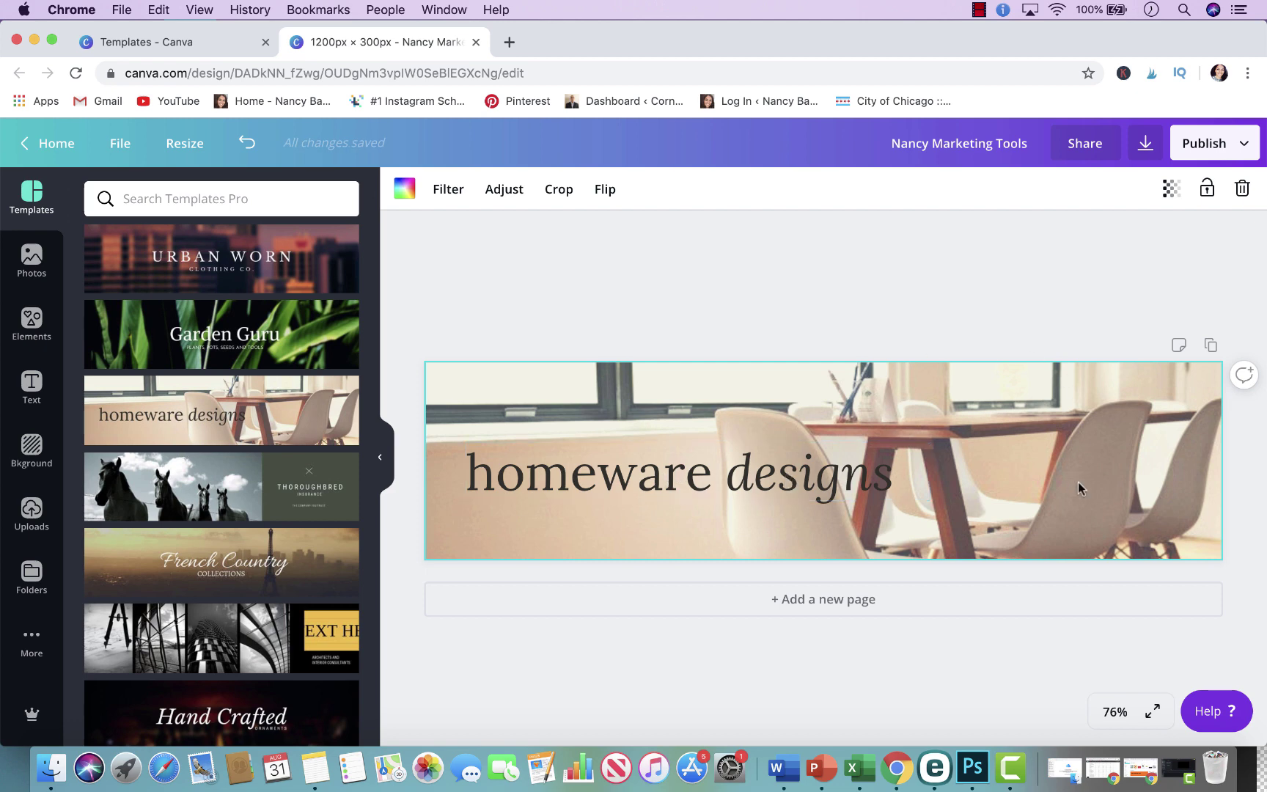
# Search the stock photos for 'flowers' in place of the earlier baby search
pyautogui.click(32, 258)
pyautogui.scroll(2, 162, 244)
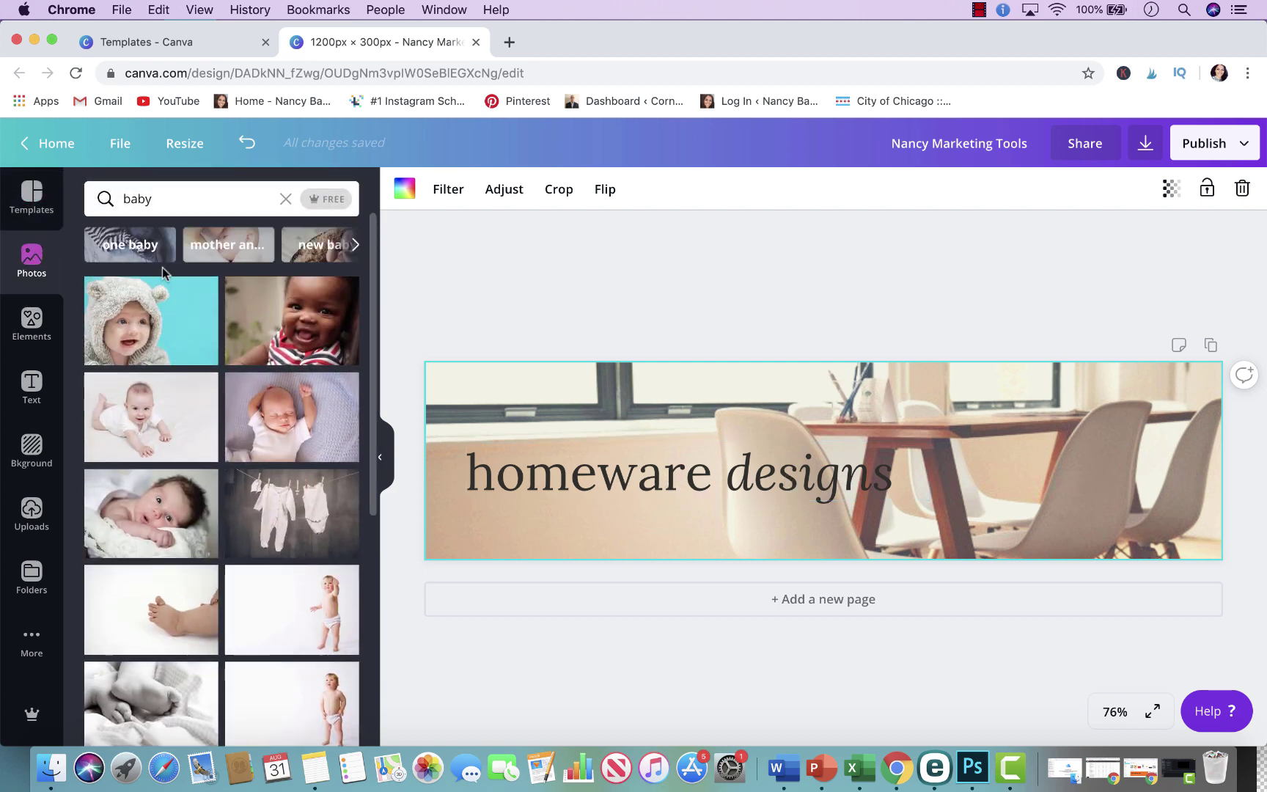
pyautogui.click(186, 200)
pyautogui.press('BackSpace')
pyautogui.press('BackSpace')
pyautogui.press('BackSpace')
pyautogui.press('BackSpace')
pyautogui.write('flowers')
pyautogui.press('Return')
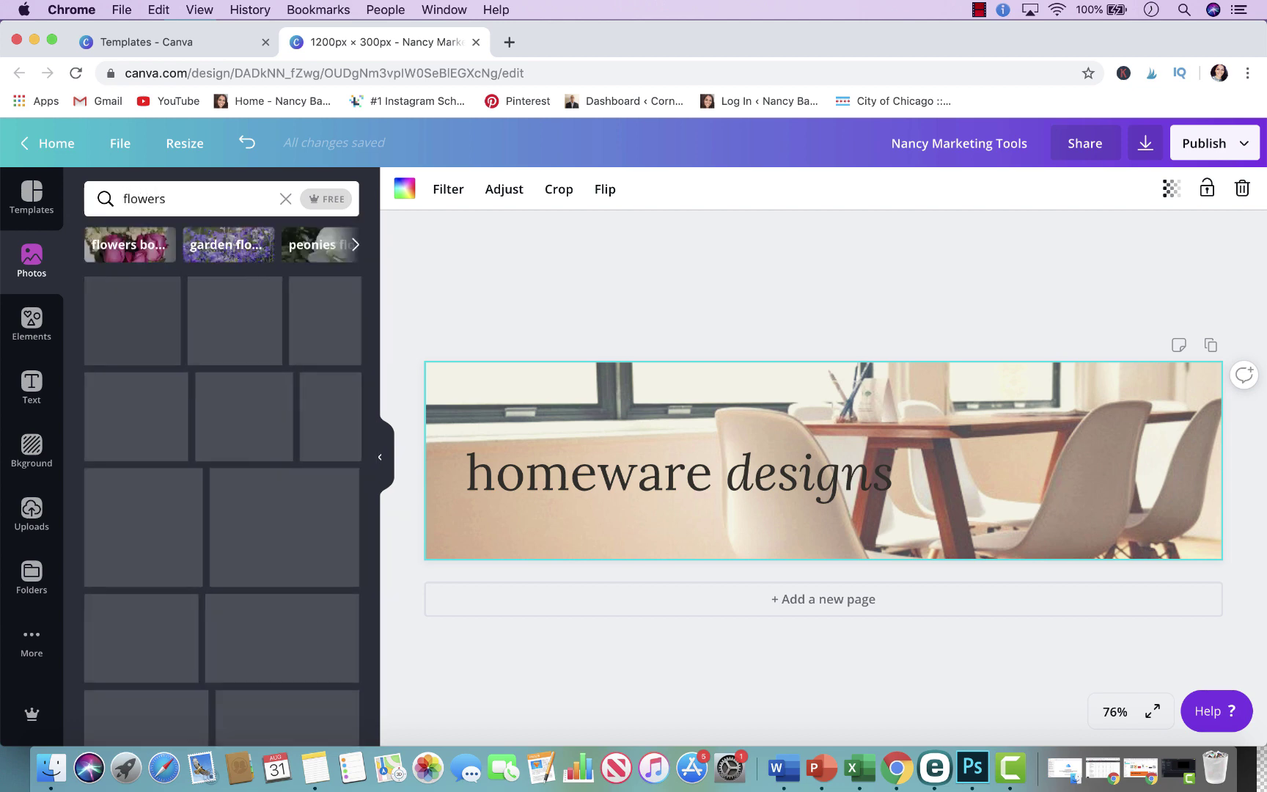
# Place the hyacinth photo on the banner and enlarge it to cover the page
pyautogui.scroll(-10, 235, 463)
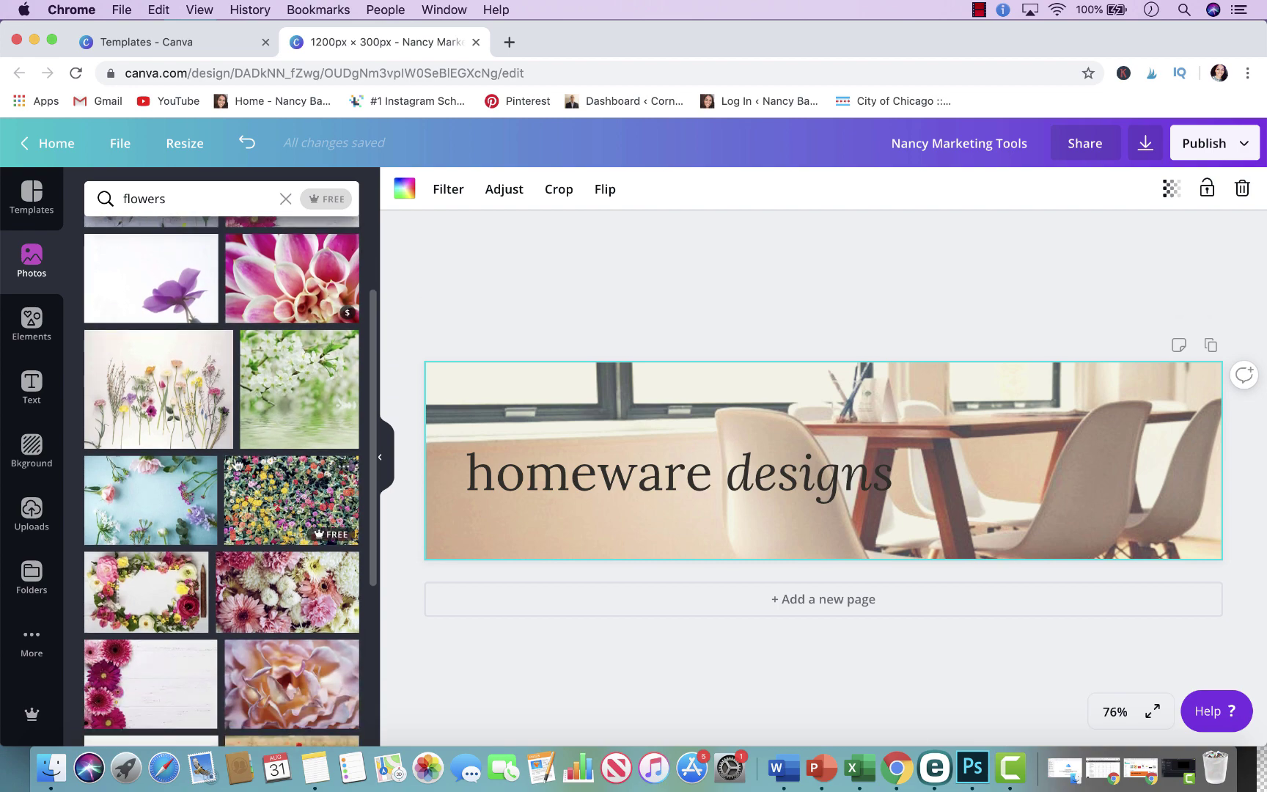
pyautogui.scroll(-20, 235, 464)
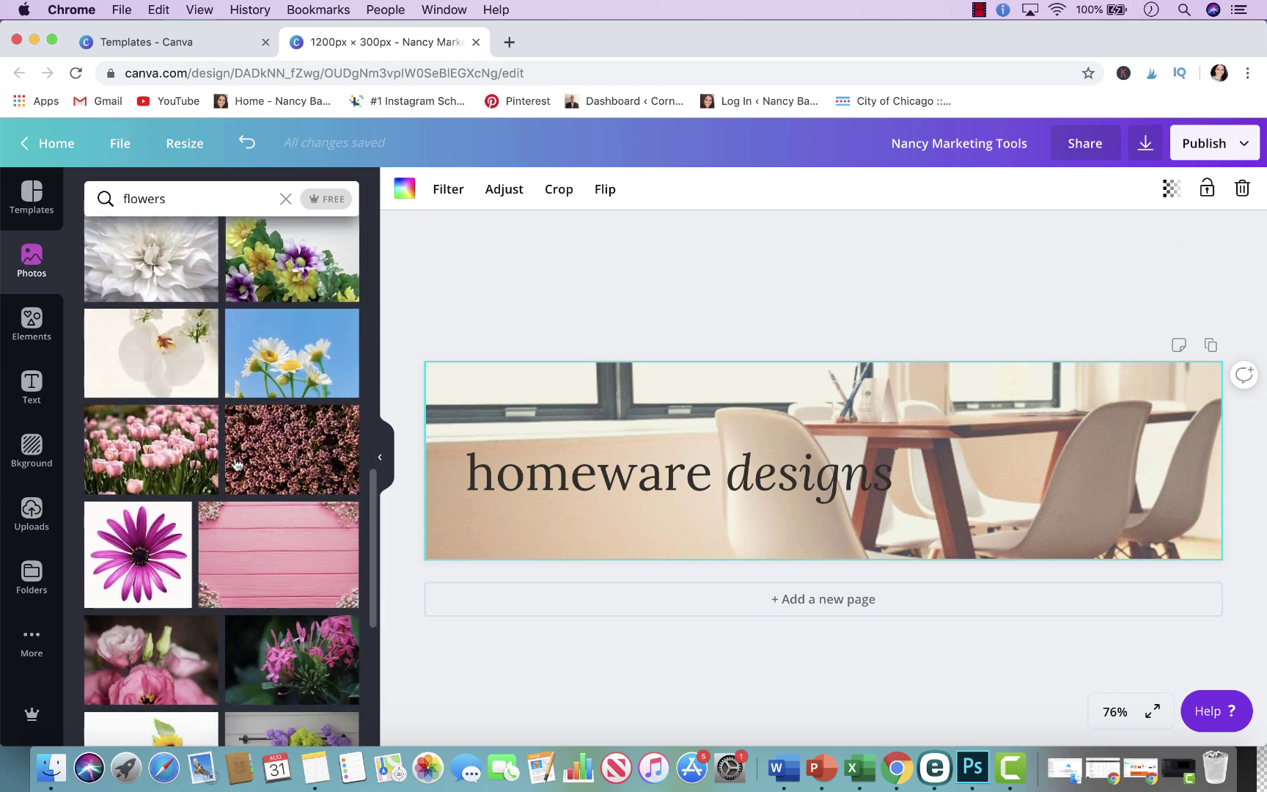
pyautogui.scroll(-20, 235, 464)
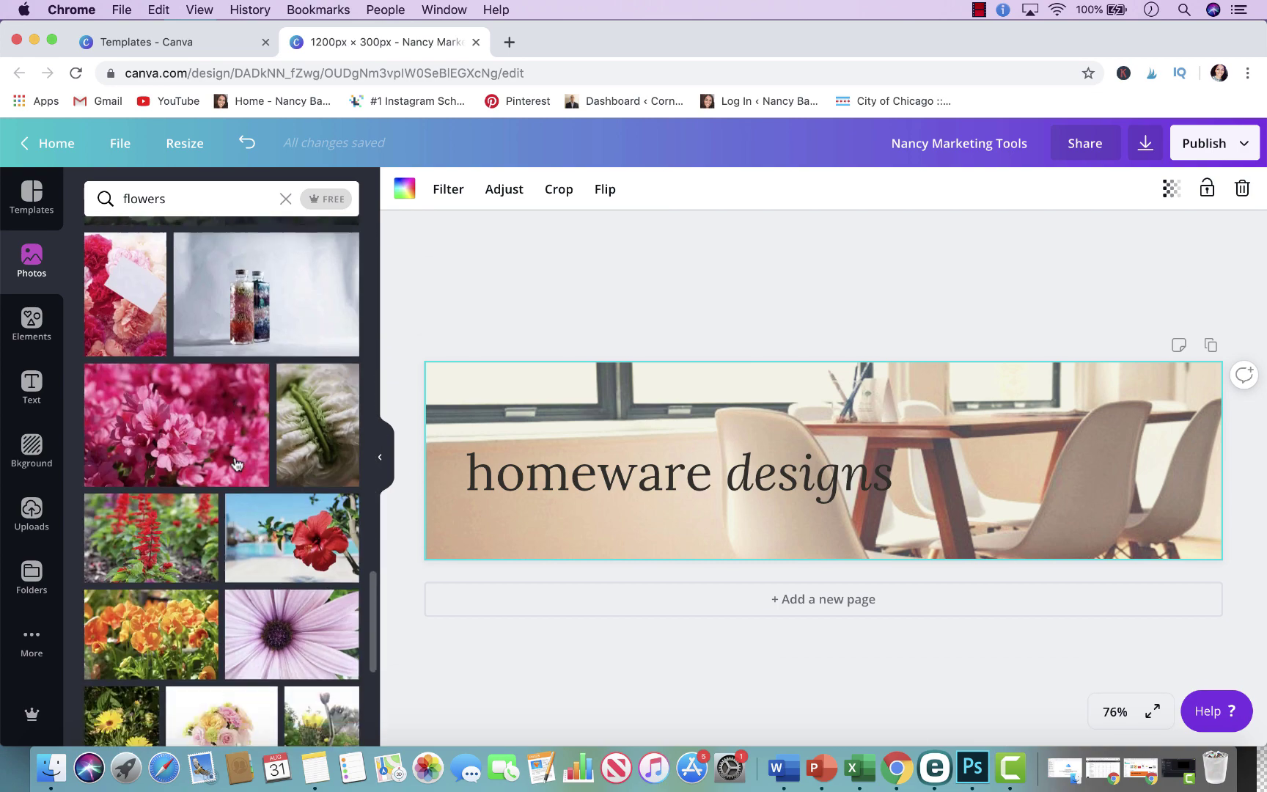
pyautogui.scroll(-15, 235, 464)
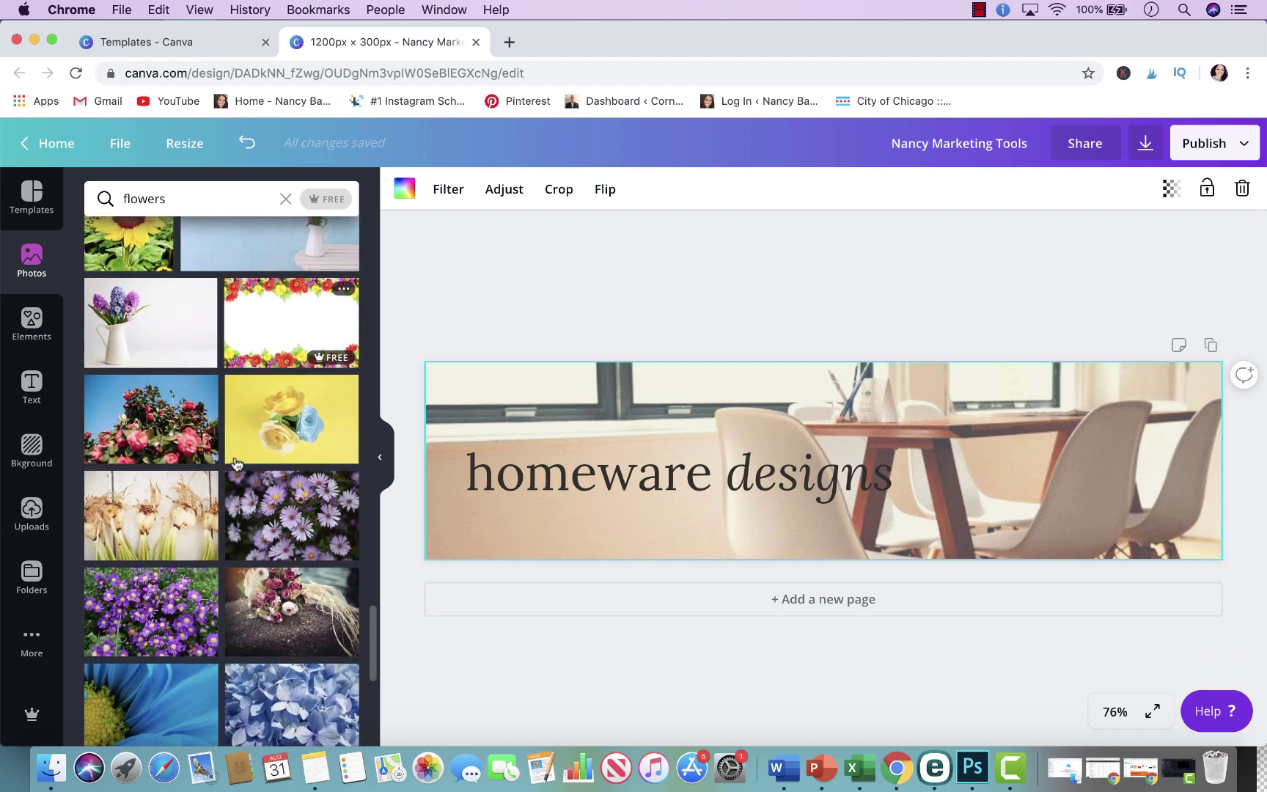
pyautogui.moveTo(151, 409); pyautogui.dragTo(583, 448)
pyautogui.moveTo(660, 523); pyautogui.dragTo(1240, 705)
pyautogui.moveTo(1155, 361); pyautogui.dragTo(1262, 360)
pyautogui.moveTo(1092, 473)
pyautogui.mouseDown()
pyautogui.moveTo(1095, 509)
pyautogui.moveTo(1089, 473)
pyautogui.mouseUp()
pyautogui.click(1045, 271)
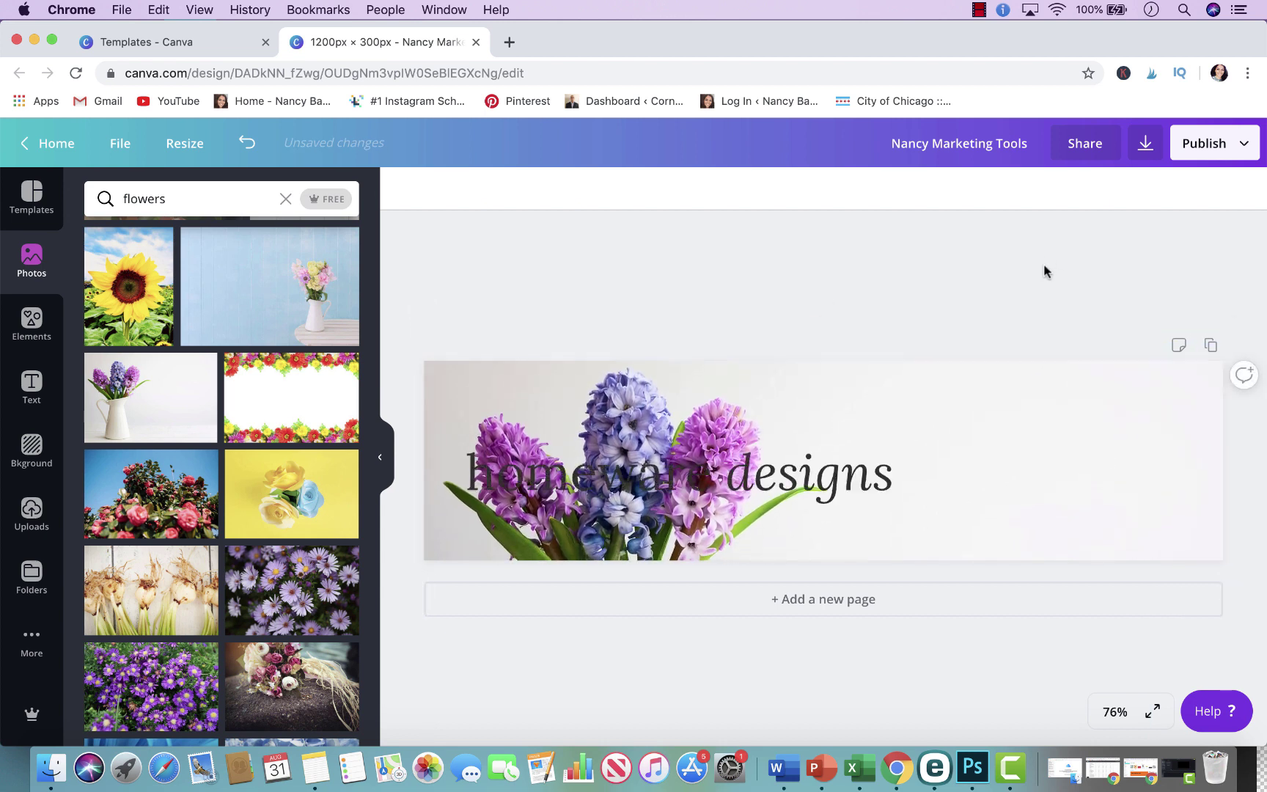
# Move the homeware designs text to the banner's right side
pyautogui.click(833, 449)
pyautogui.moveTo(835, 444); pyautogui.dragTo(1147, 435)
pyautogui.click(1045, 322)
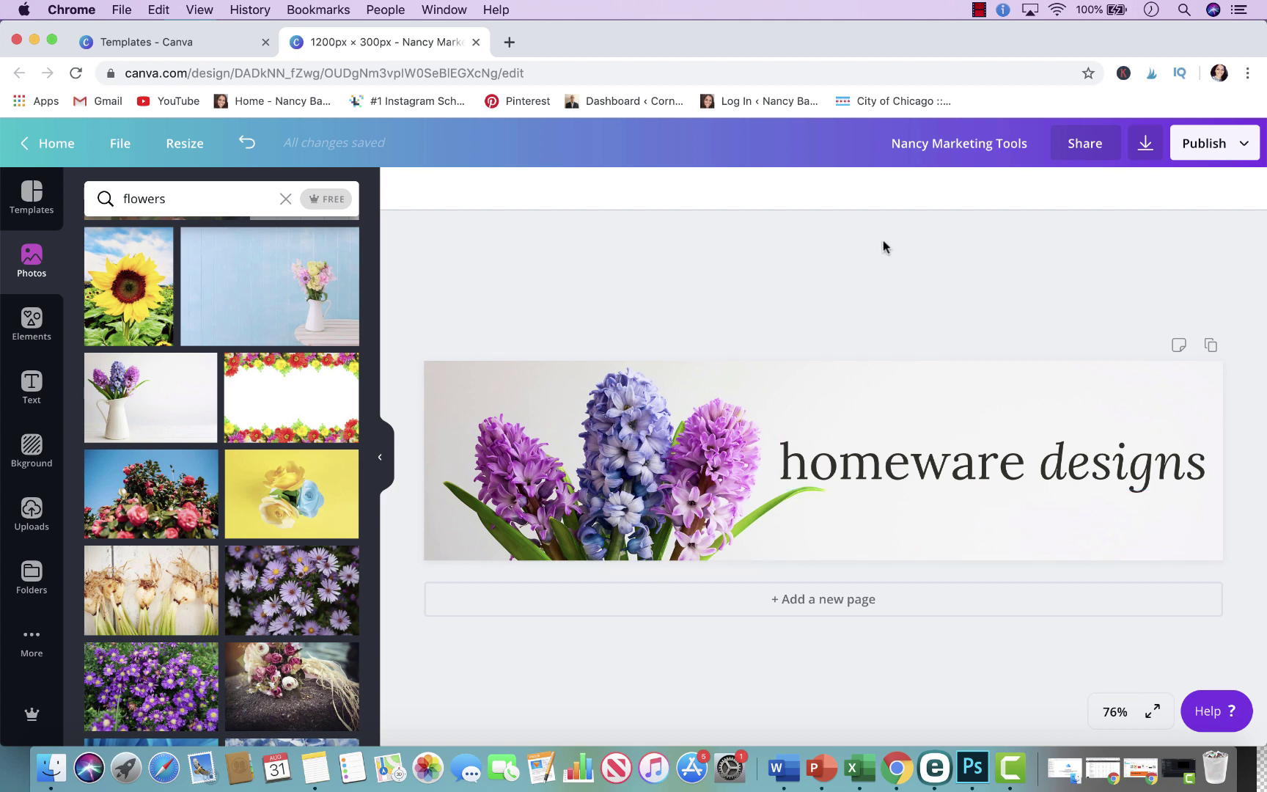
# Duplicate the banner as page 2 and enlarge a tulip photo to cover it
pyautogui.click(1211, 347)
pyautogui.click(865, 493)
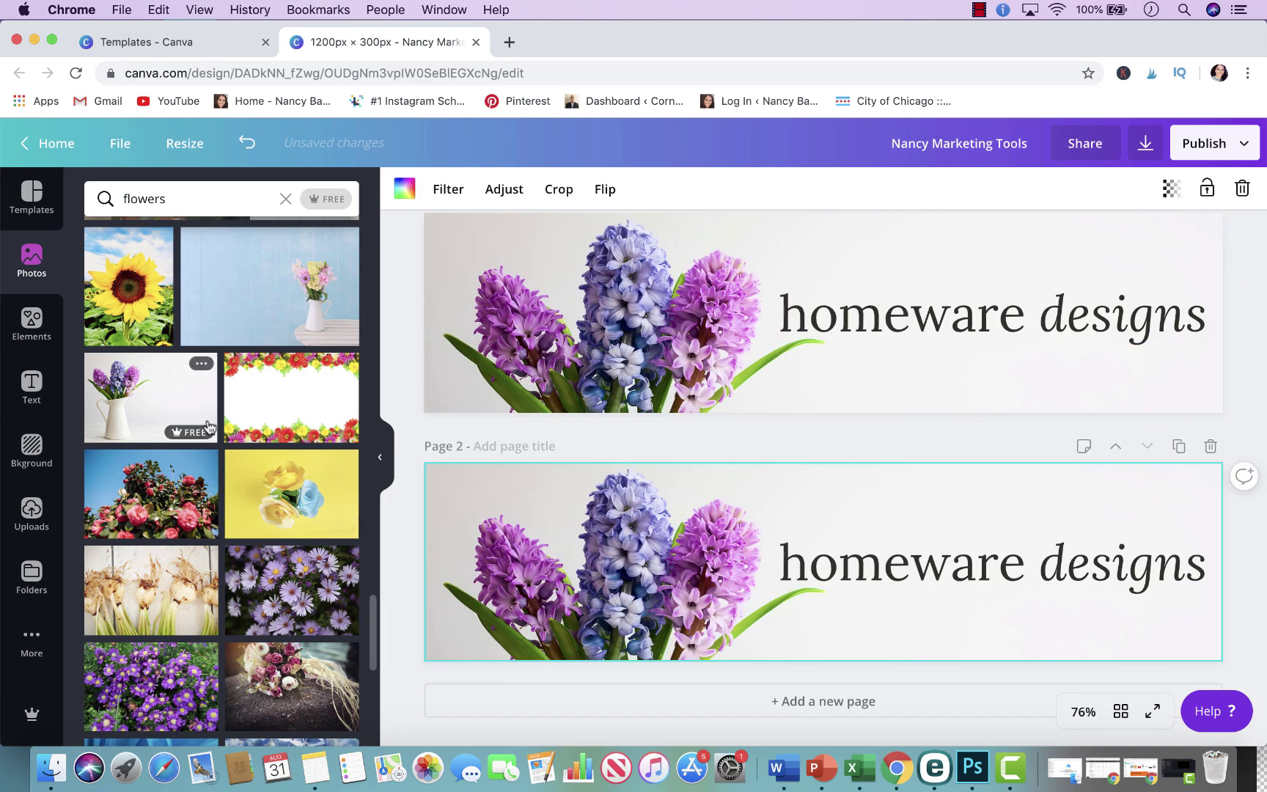
pyautogui.scroll(-15, 205, 440)
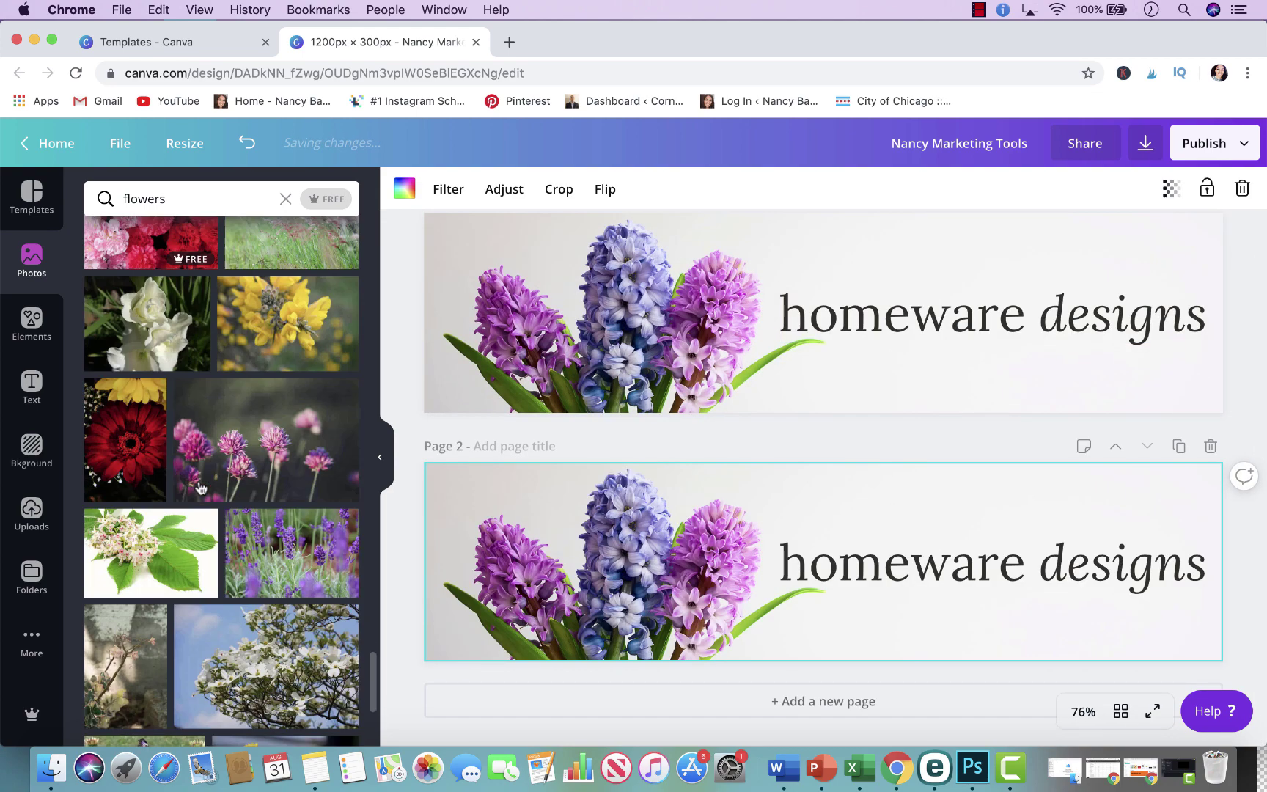
pyautogui.scroll(-15, 200, 488)
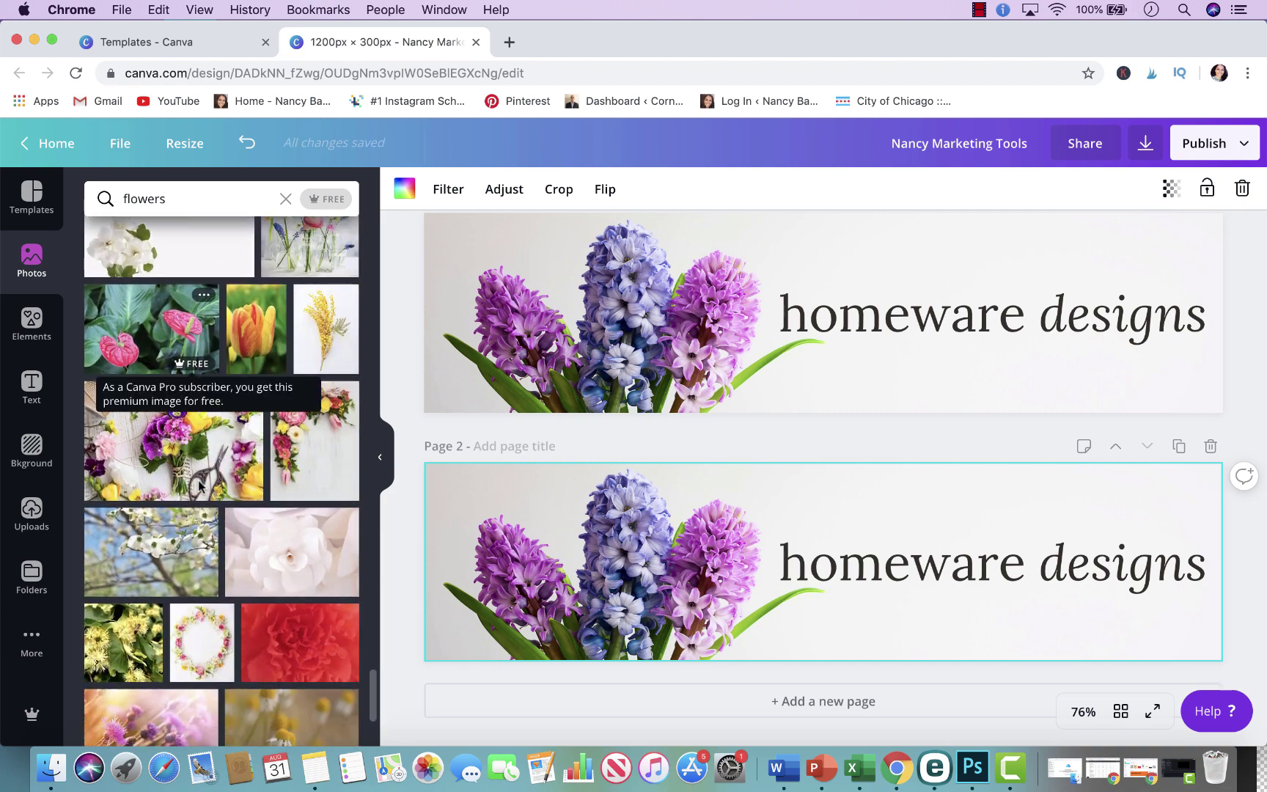
pyautogui.scroll(-15, 200, 486)
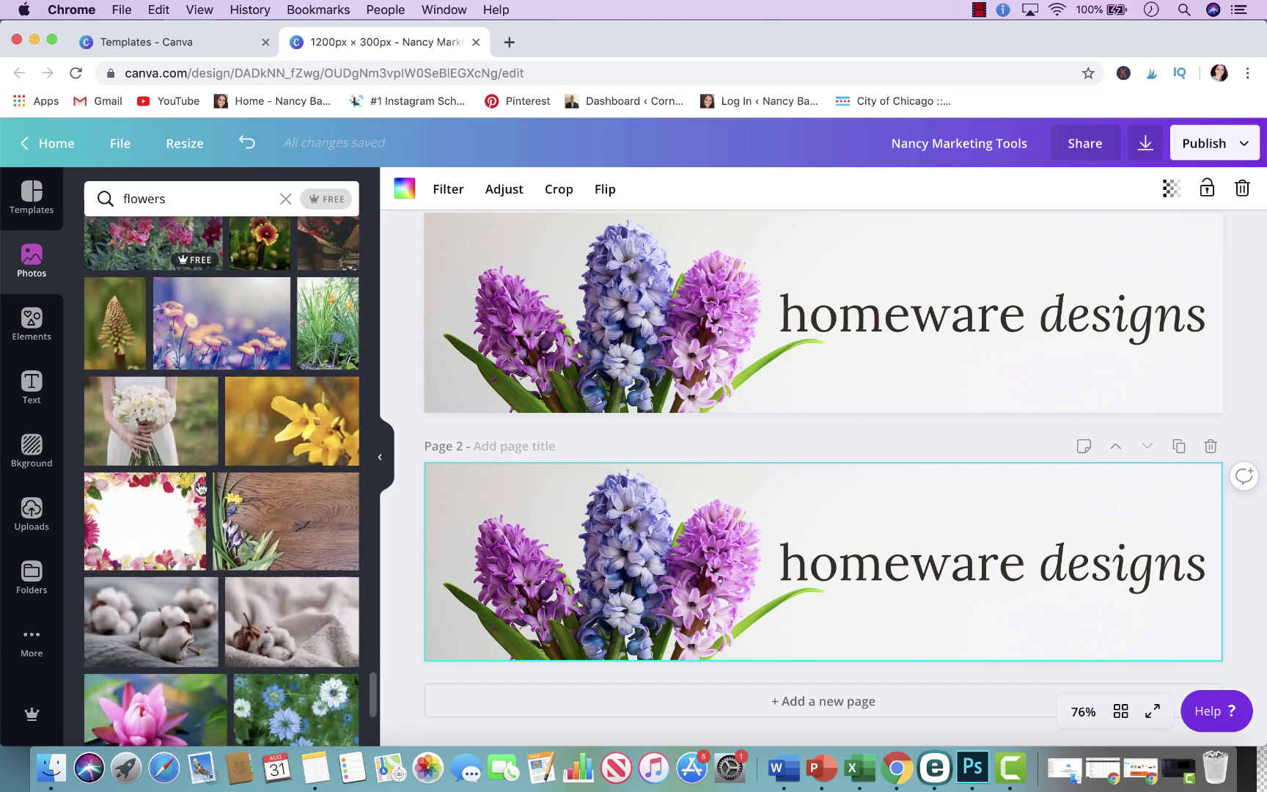
pyautogui.scroll(-15, 199, 487)
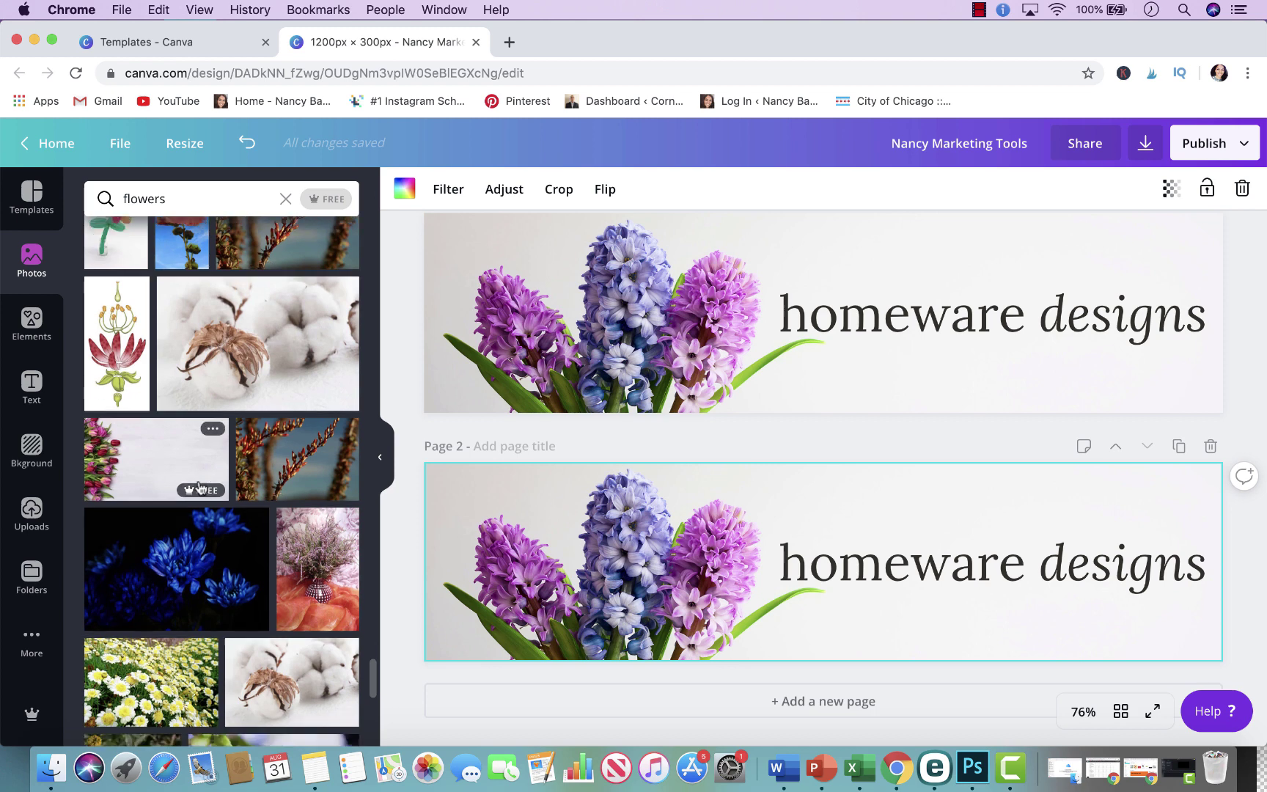
pyautogui.scroll(-3, 199, 488)
pyautogui.moveTo(133, 354); pyautogui.dragTo(596, 539)
pyautogui.moveTo(701, 613); pyautogui.dragTo(1256, 682)
pyautogui.moveTo(1189, 454); pyautogui.dragTo(1252, 459)
# Send the tulip photo behind the text and shift the homeware designs text left
pyautogui.write('homeware designs')
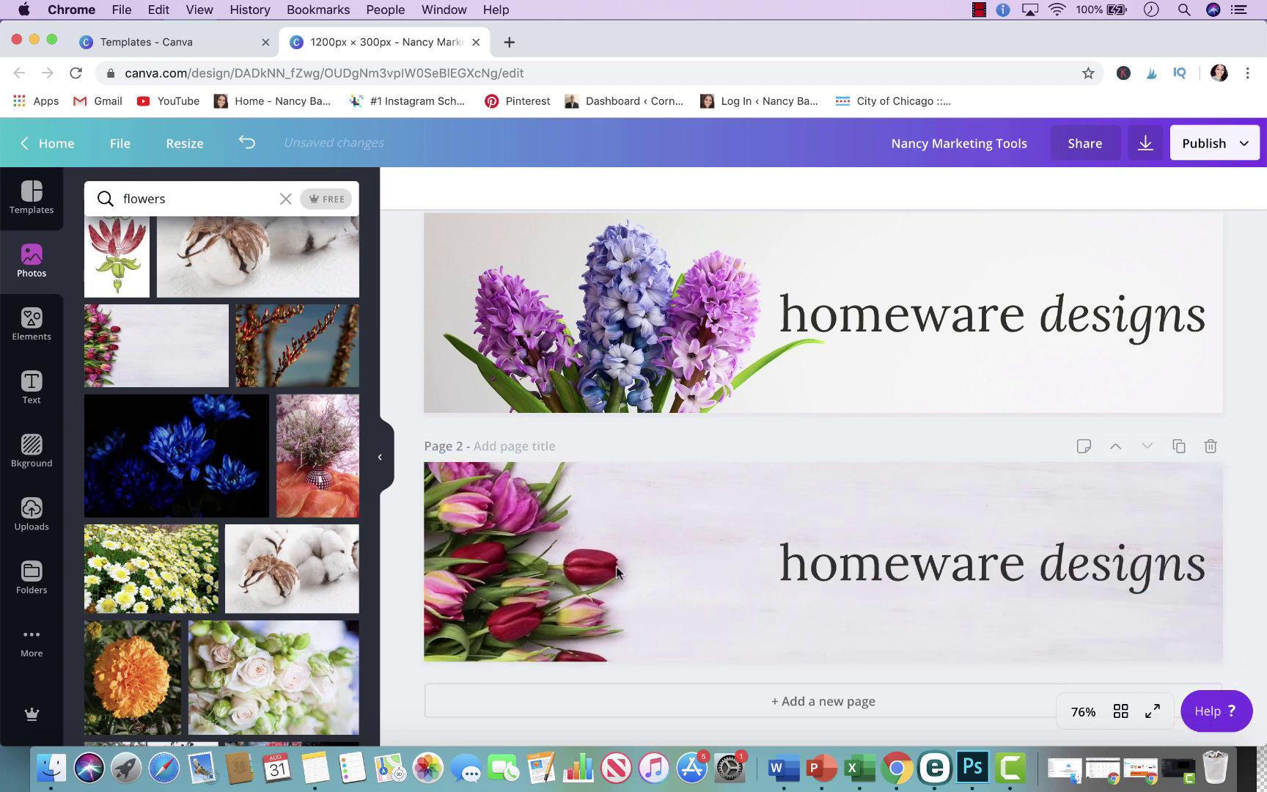
pyautogui.moveTo(931, 544); pyautogui.dragTo(823, 543)
pyautogui.click(868, 423)
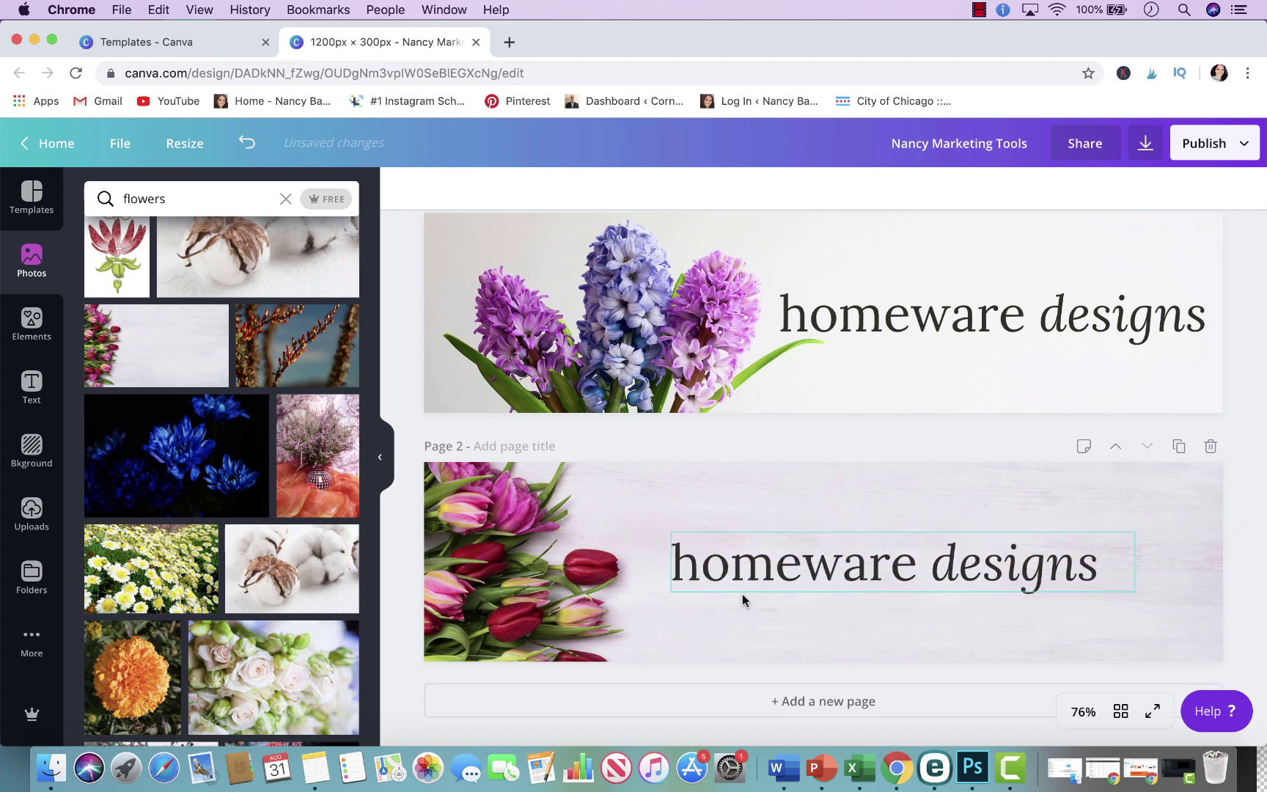
pyautogui.click(883, 566)
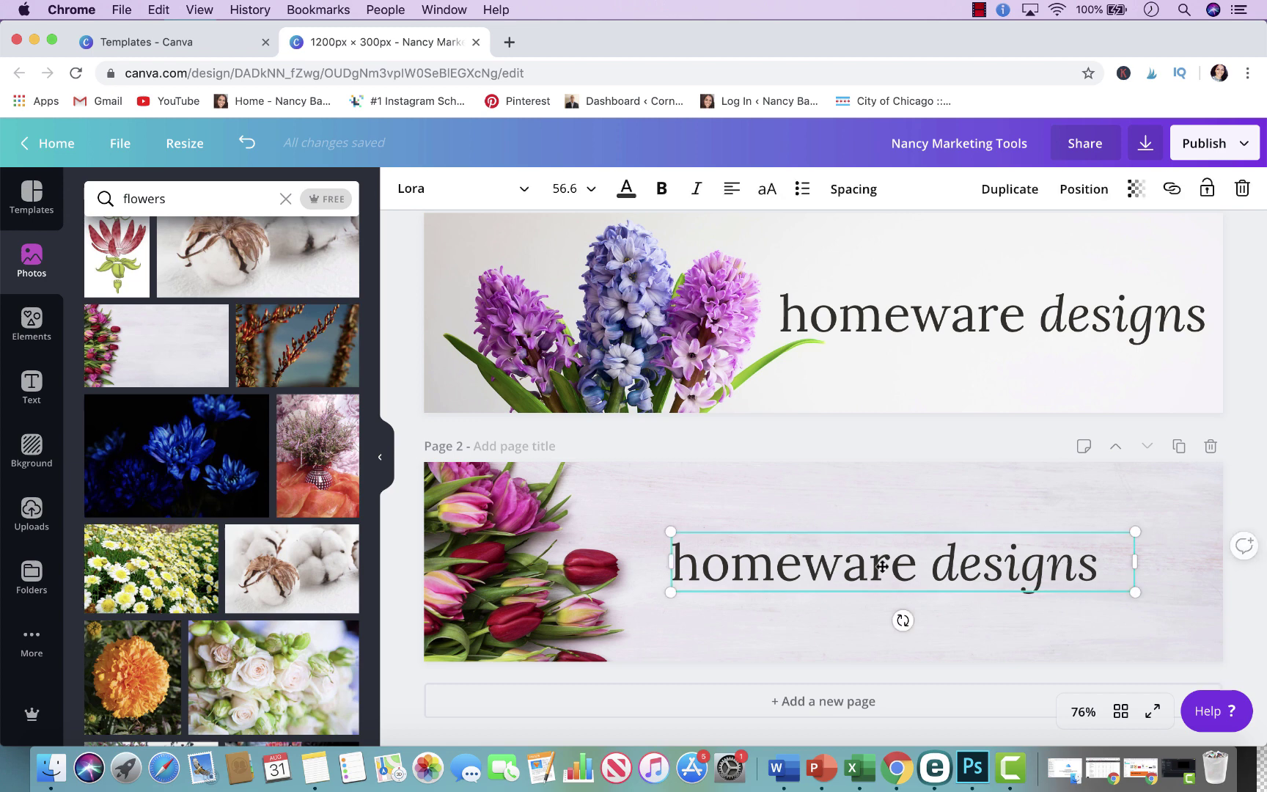
pyautogui.click(710, 643)
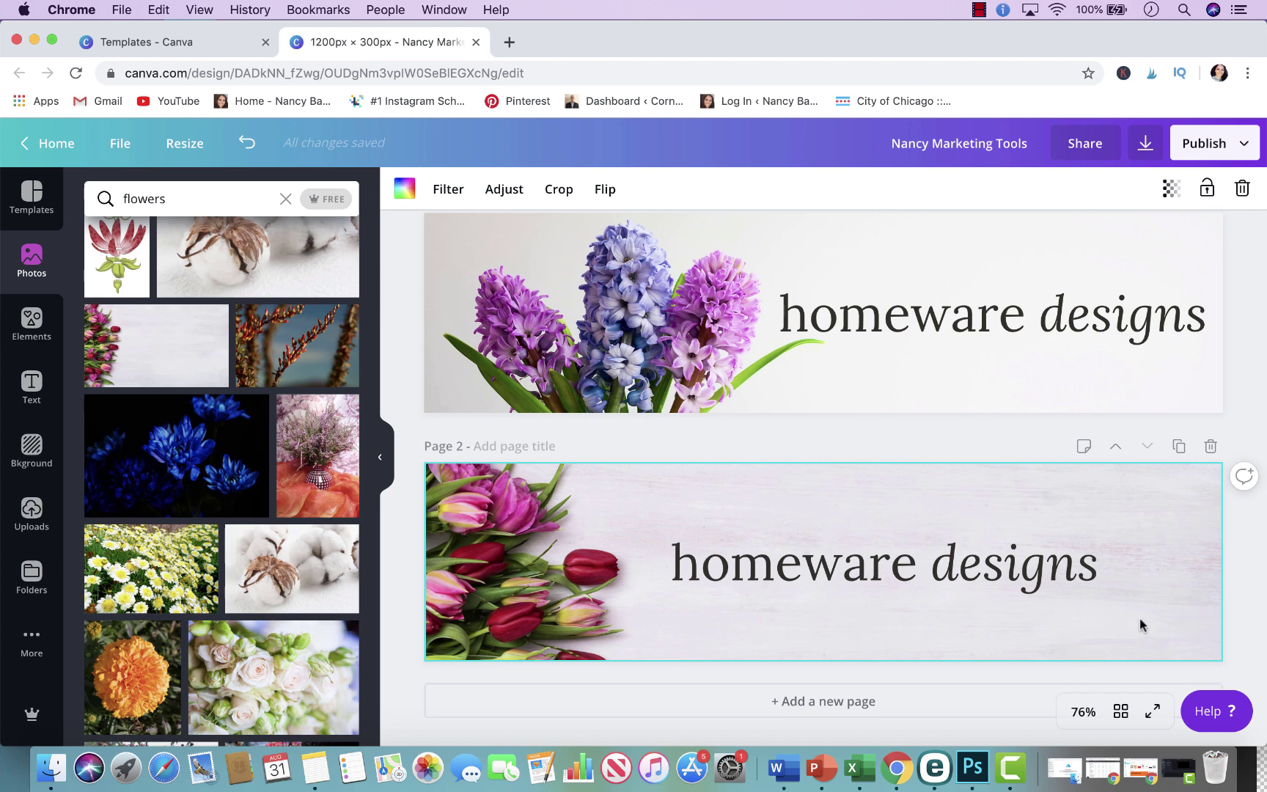
pyautogui.scroll(2, 746, 325)
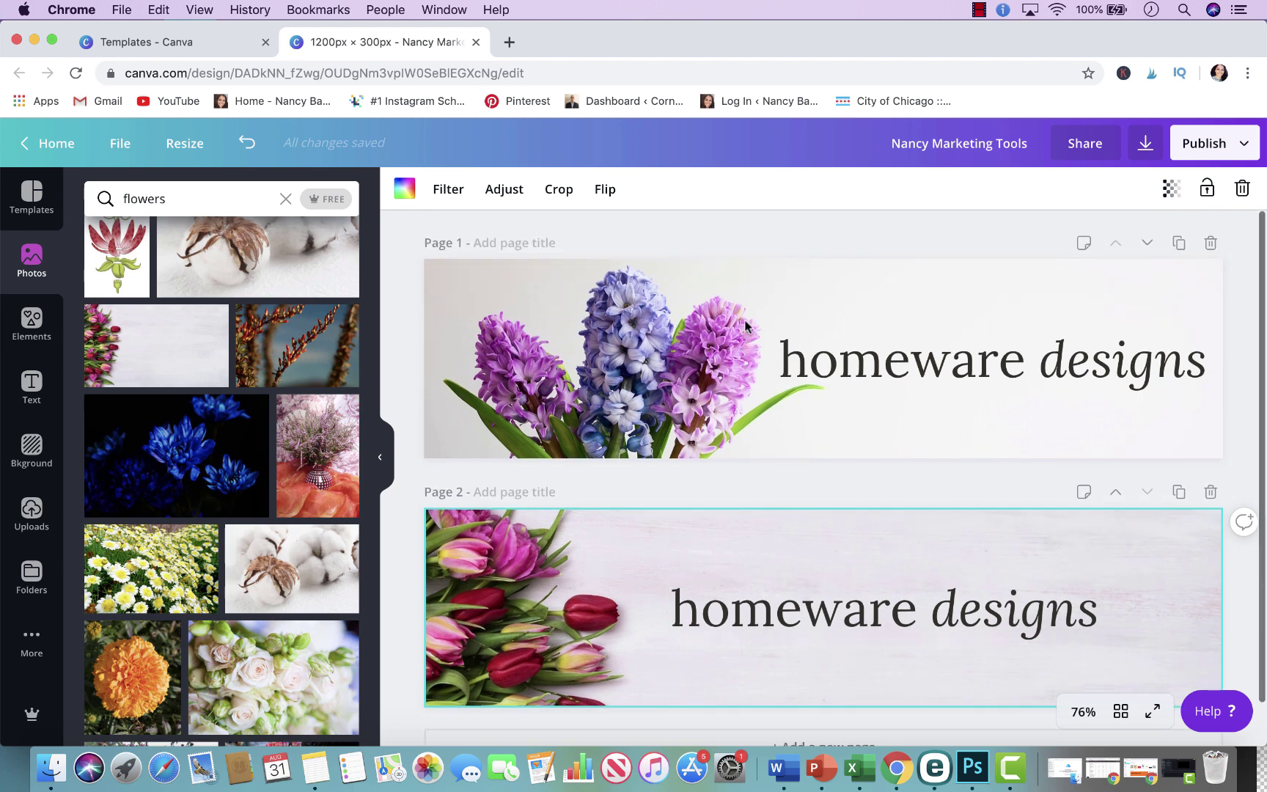
# Duplicate page 2 into a new third page
pyautogui.scroll(-2, 746, 326)
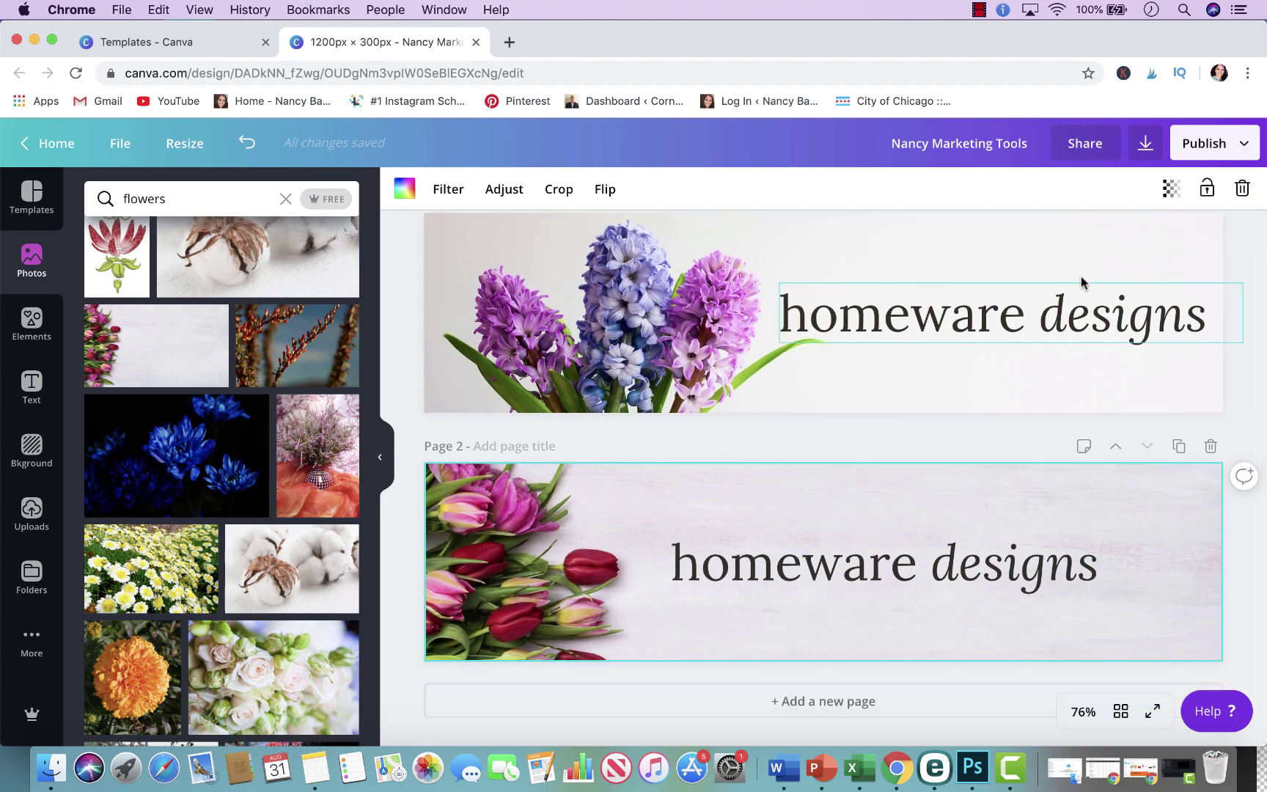
pyautogui.click(1177, 447)
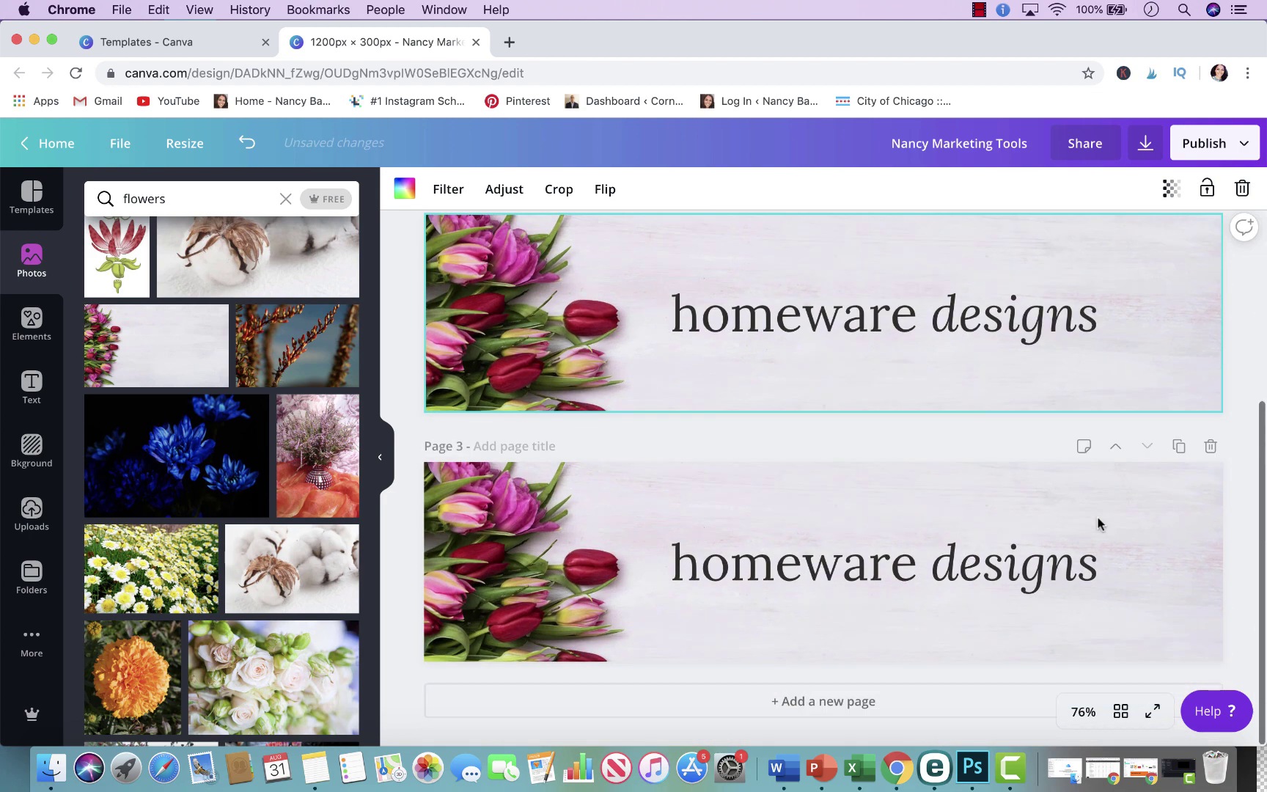
pyautogui.scroll(-4, 304, 433)
pyautogui.scroll(-15, 303, 433)
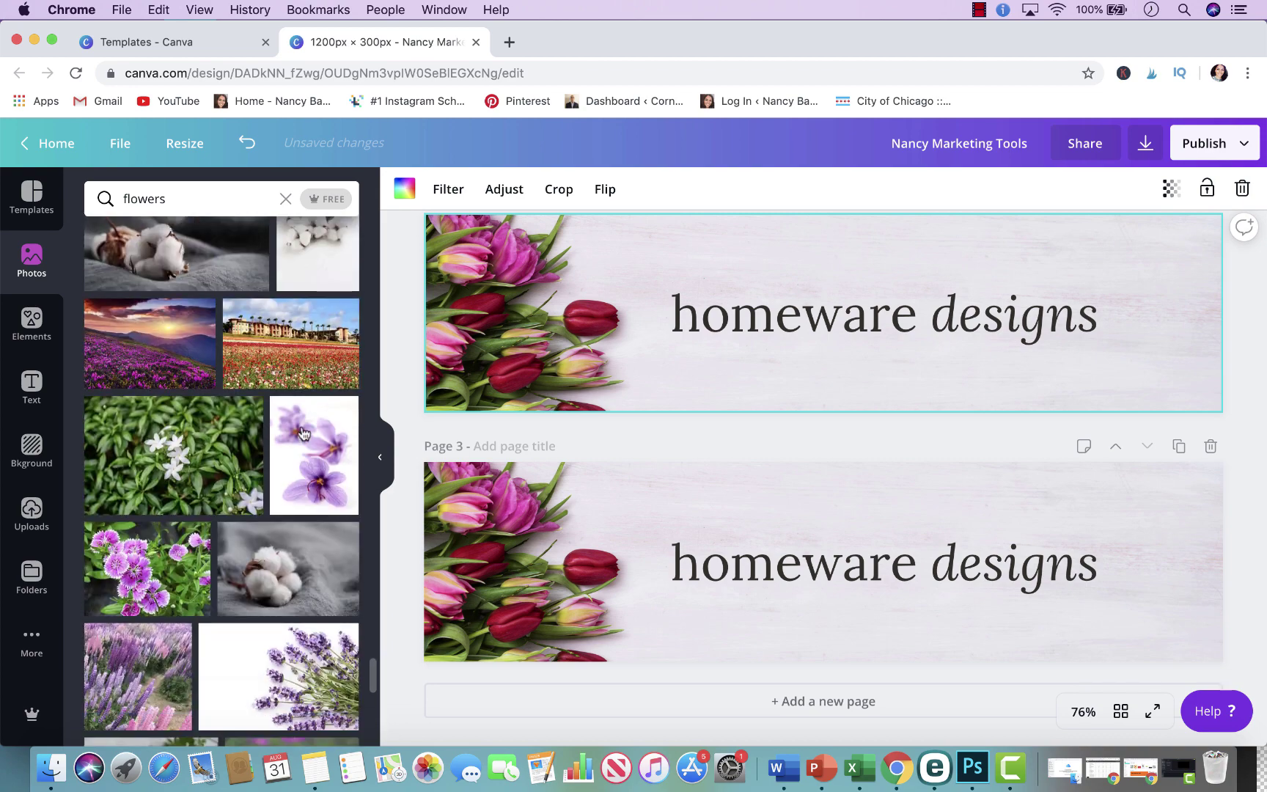
pyautogui.scroll(-7, 257, 480)
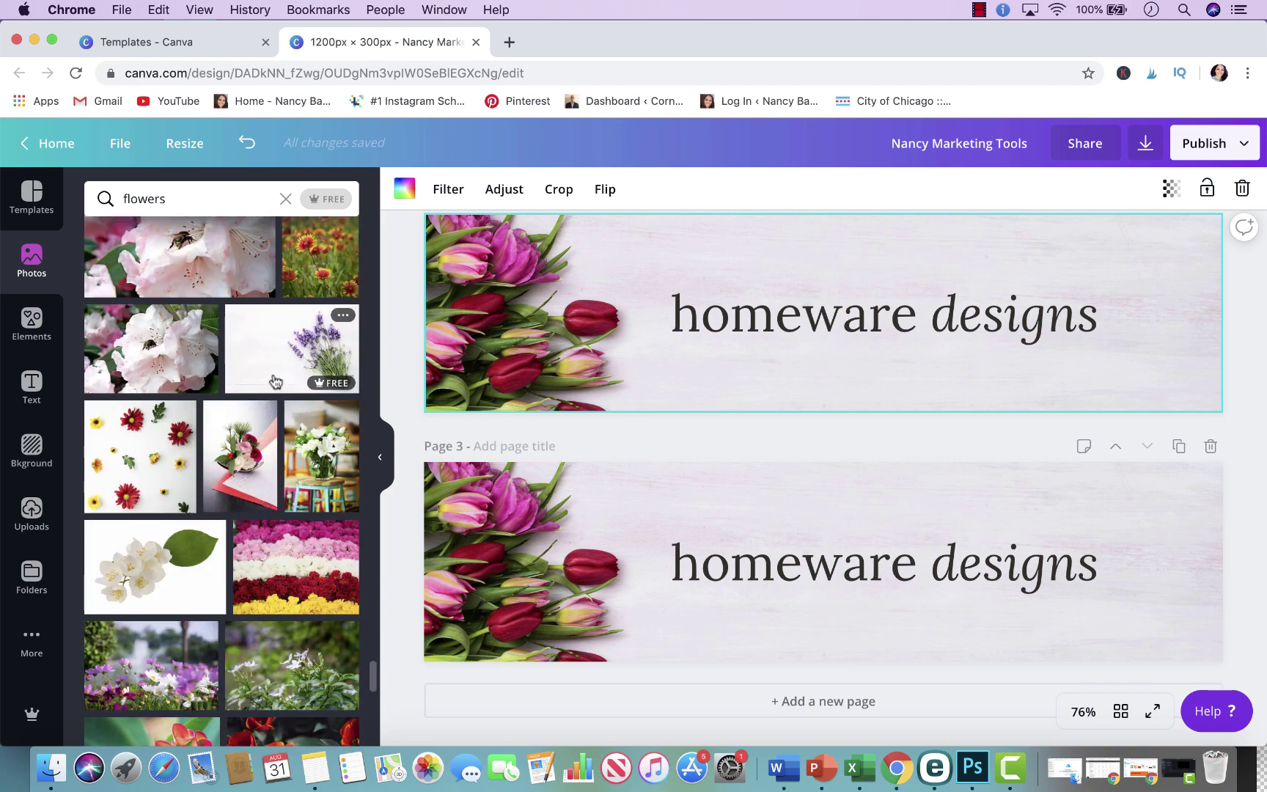
# Add the lavender photo to page 3, enlarging and cropping it to sit on the right
pyautogui.click(316, 344)
pyautogui.moveTo(1086, 648); pyautogui.dragTo(1260, 696)
pyautogui.moveTo(1263, 744); pyautogui.dragTo(1264, 766)
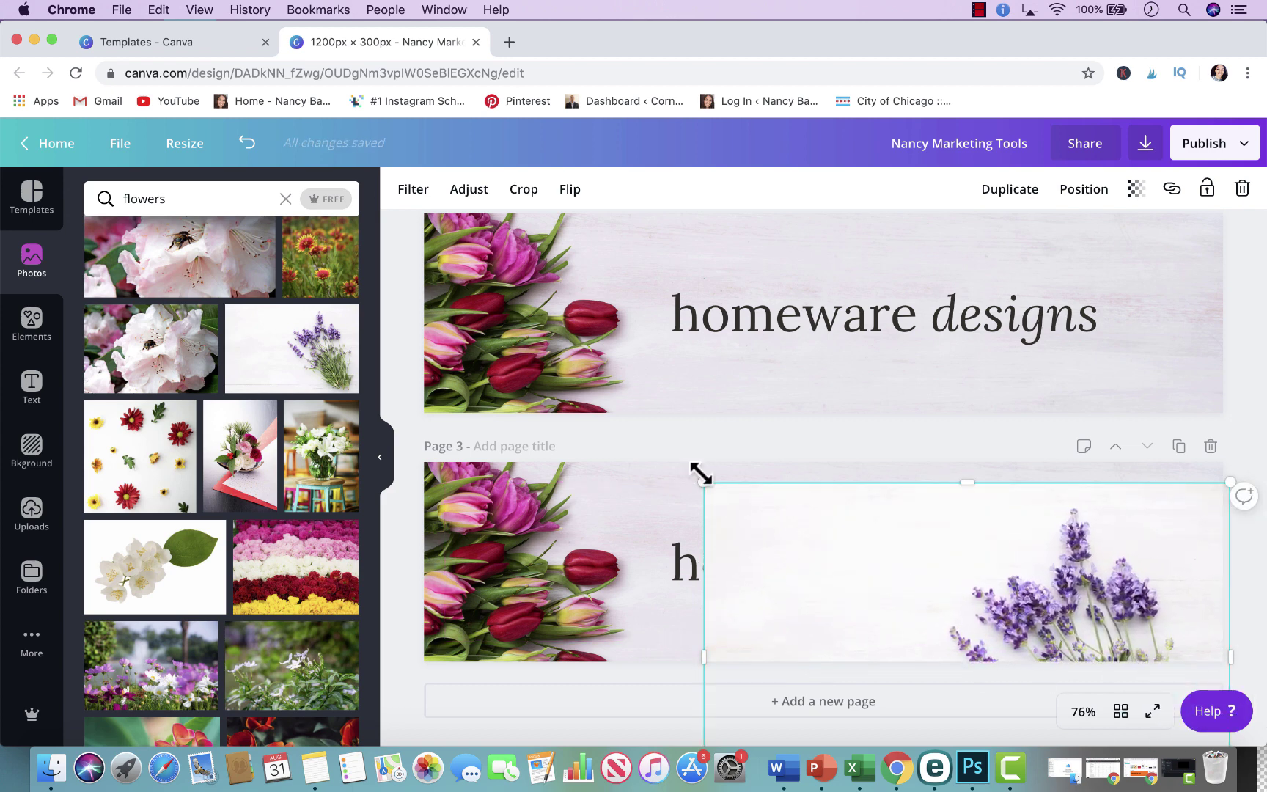
pyautogui.moveTo(700, 473); pyautogui.dragTo(363, 397)
pyautogui.moveTo(1013, 529); pyautogui.dragTo(1042, 604)
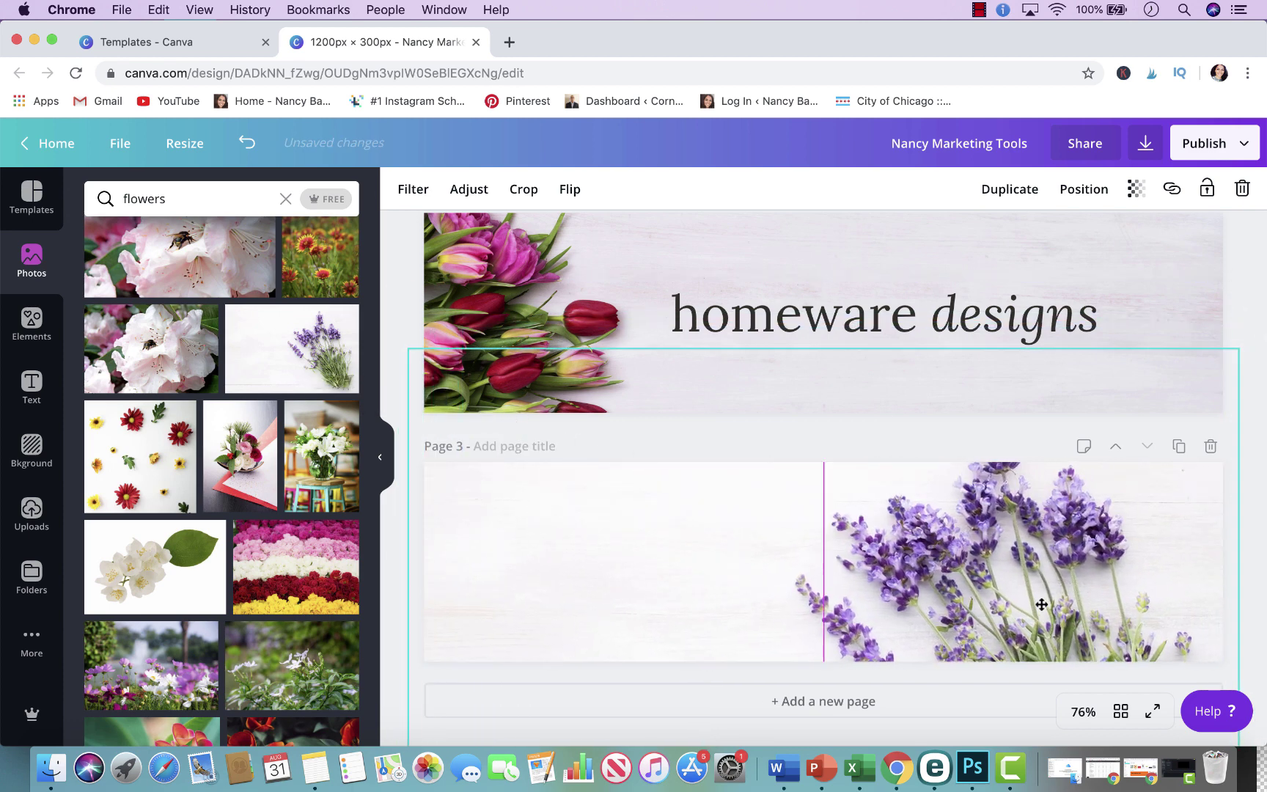
pyautogui.doubleClick(1096, 593)
pyautogui.click(1251, 325)
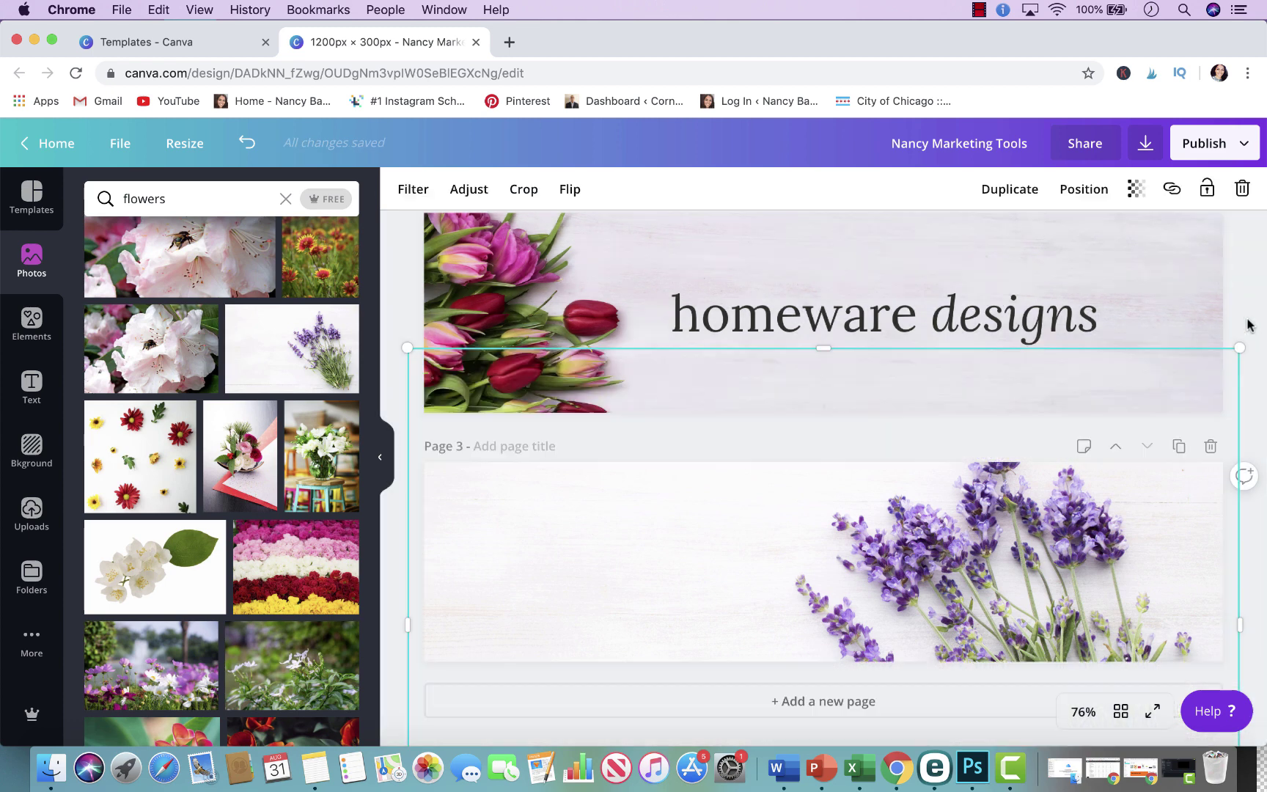
pyautogui.moveTo(1062, 567)
pyautogui.mouseDown()
pyautogui.moveTo(1061, 638)
pyautogui.moveTo(1059, 546)
pyautogui.mouseUp()
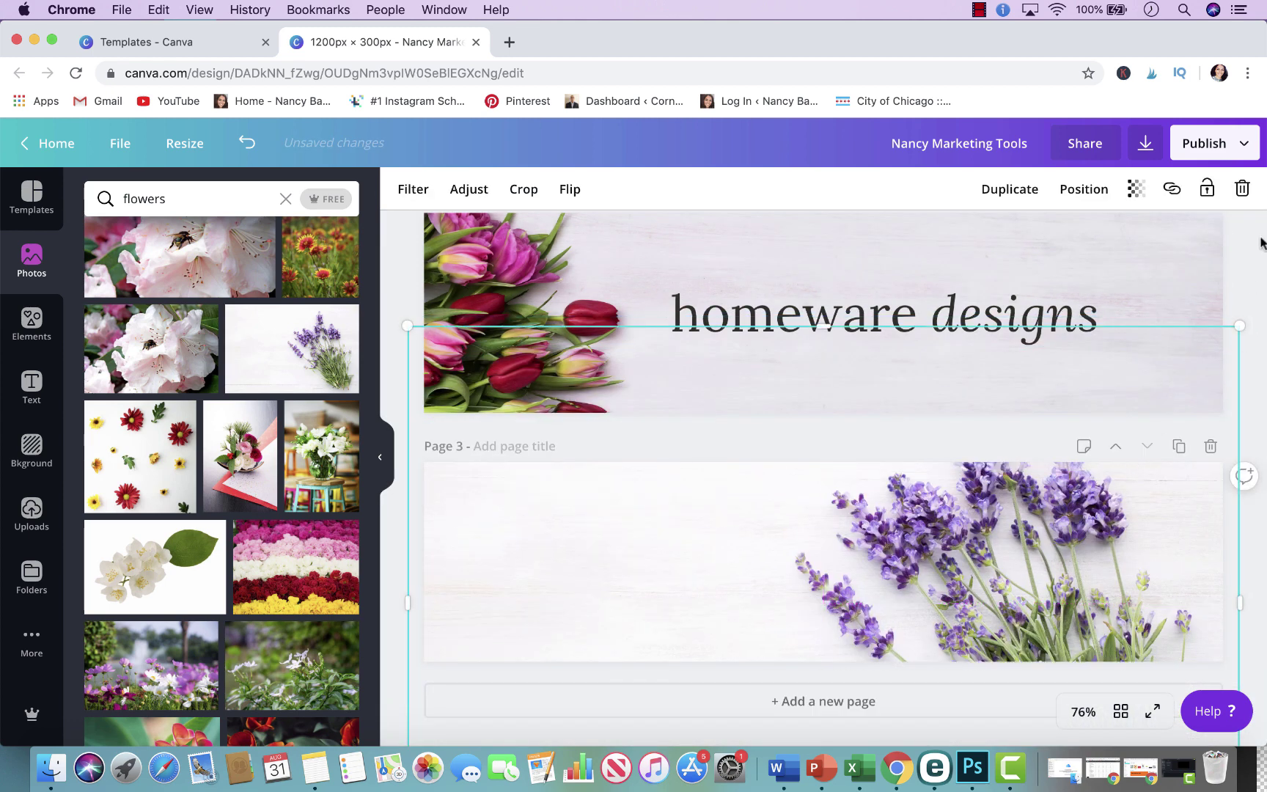
pyautogui.click(1091, 192)
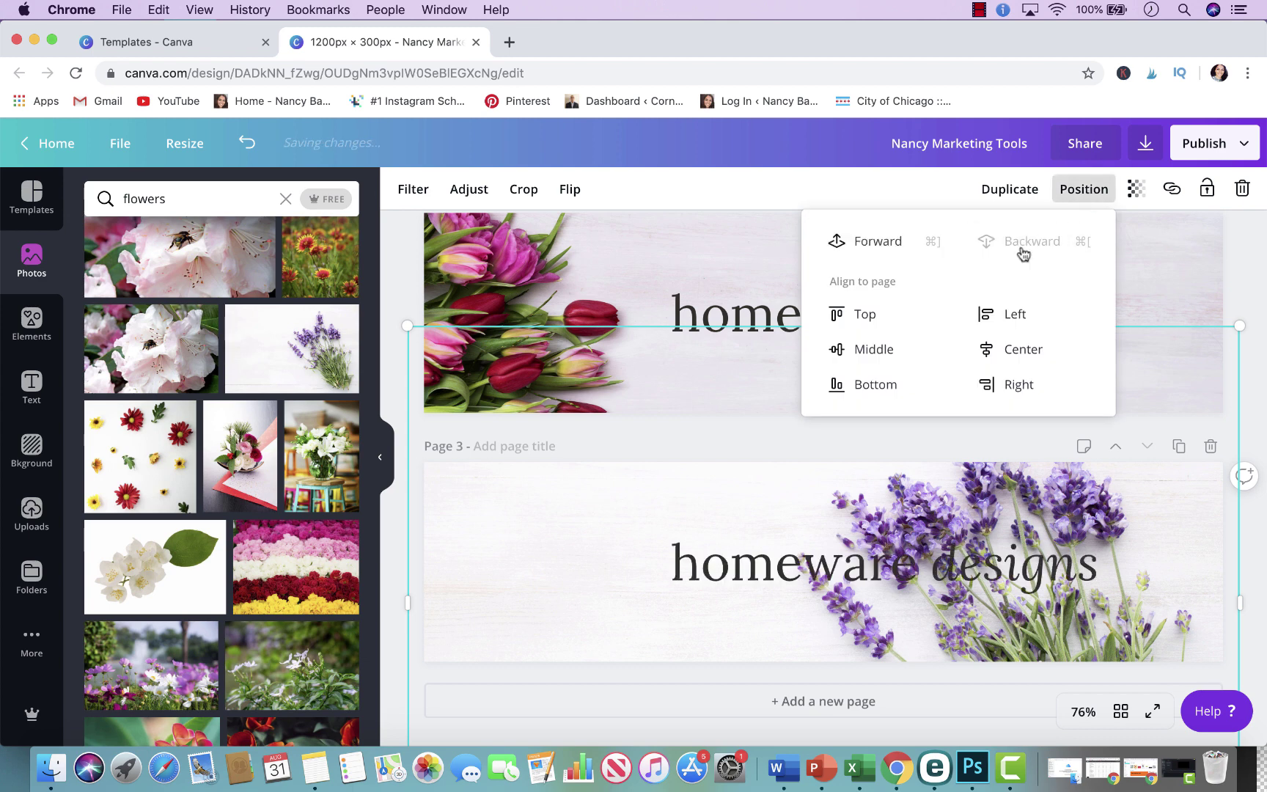
# Move the homeware designs text to the left and set its font size to 45
pyautogui.click(975, 561)
pyautogui.moveTo(976, 561); pyautogui.dragTo(757, 537)
pyautogui.moveTo(916, 541)
pyautogui.mouseDown()
pyautogui.moveTo(829, 541)
pyautogui.moveTo(913, 523)
pyautogui.mouseUp()
pyautogui.doubleClick(860, 525)
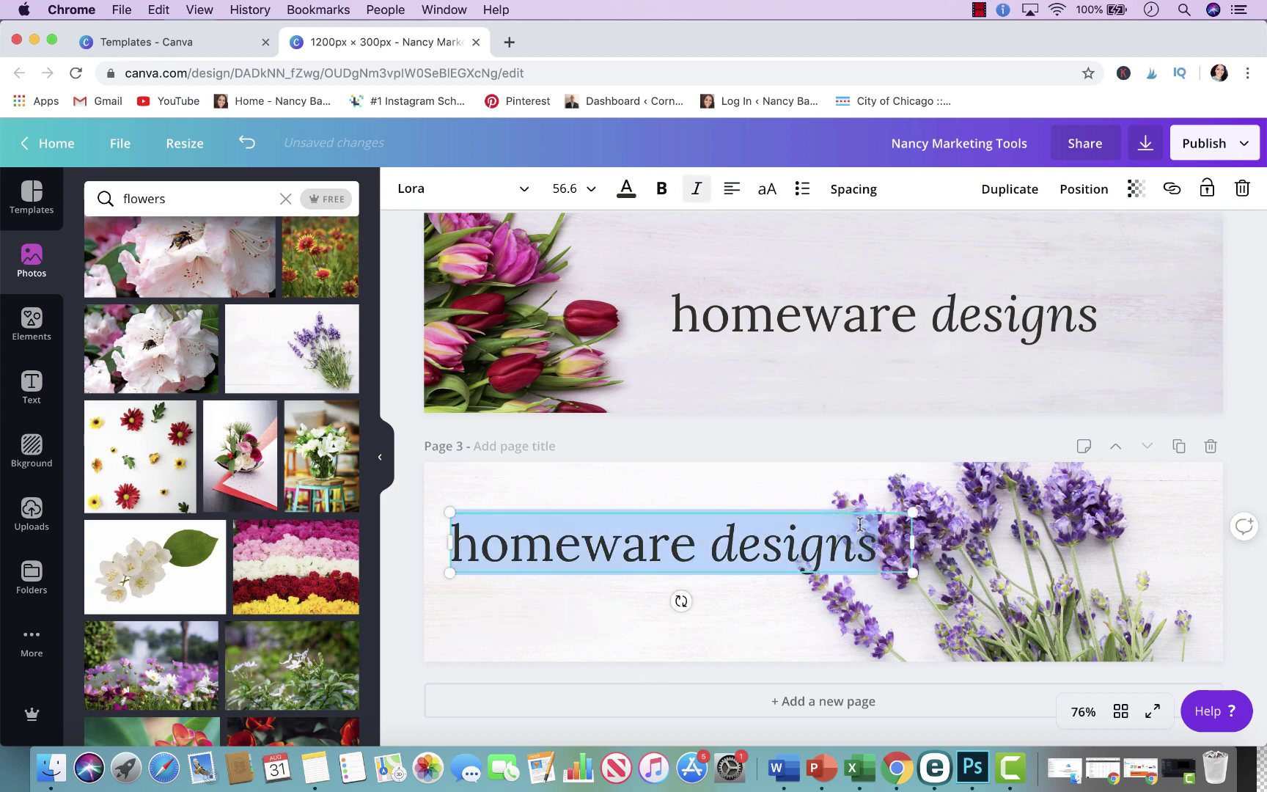
pyautogui.click(575, 187)
pyautogui.write('45')
pyautogui.press('Return')
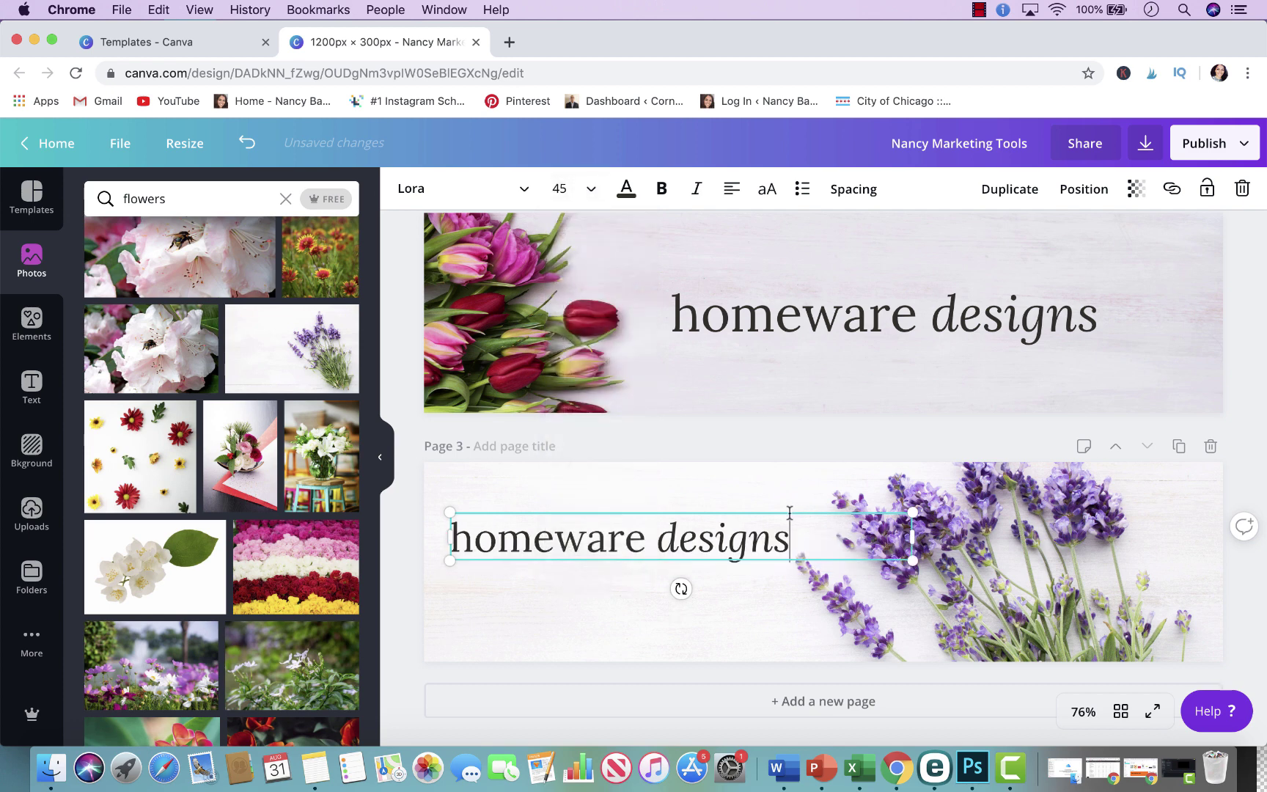
pyautogui.press('super+a')
pyautogui.moveTo(781, 565); pyautogui.dragTo(765, 590)
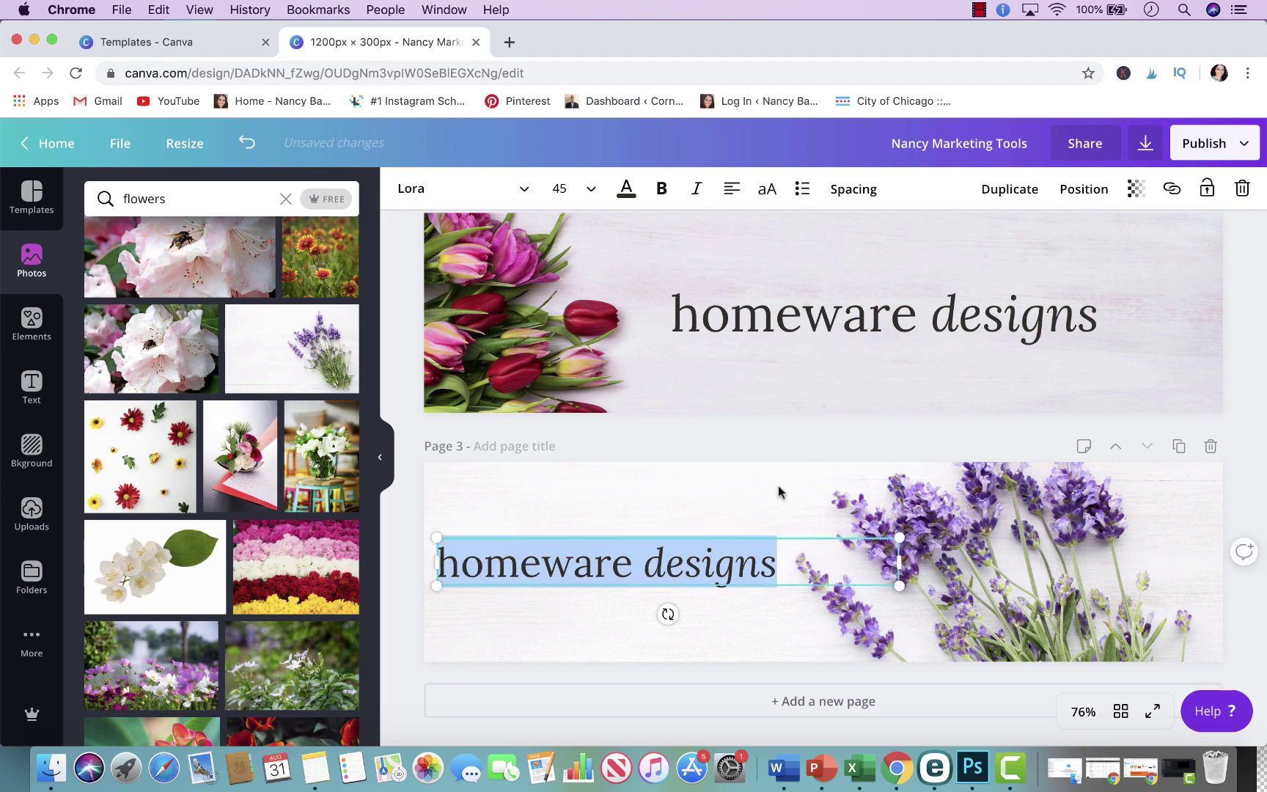
pyautogui.click(866, 499)
pyautogui.click(842, 295)
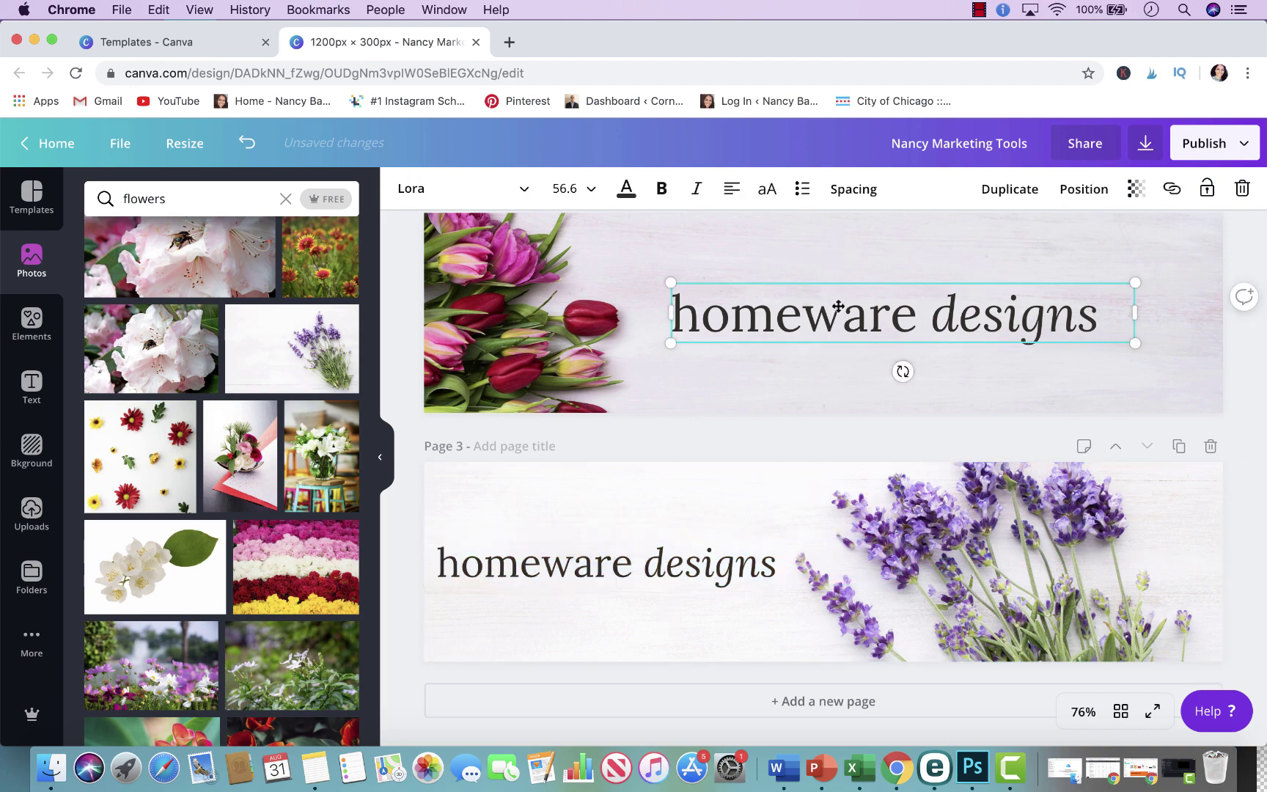
pyautogui.scroll(4, 616, 335)
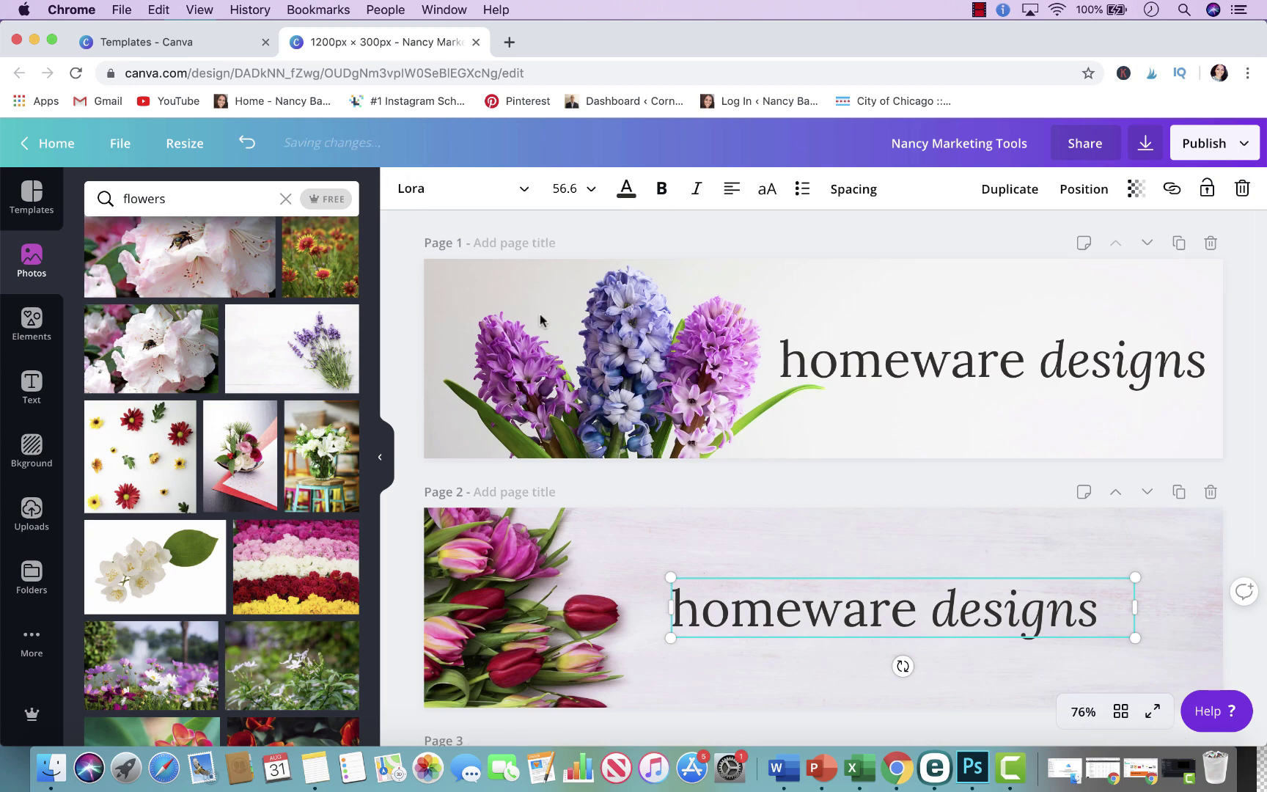
pyautogui.scroll(-4, 640, 343)
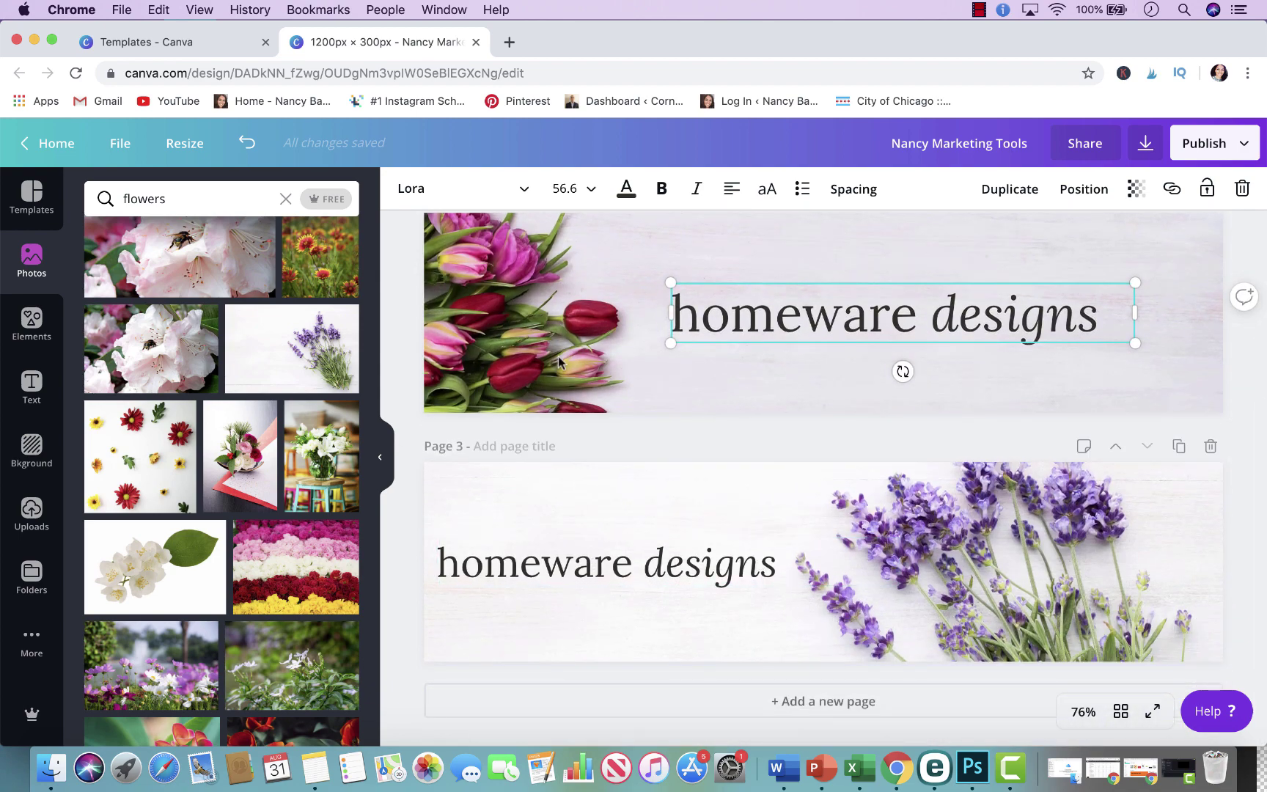
pyautogui.scroll(4, 893, 343)
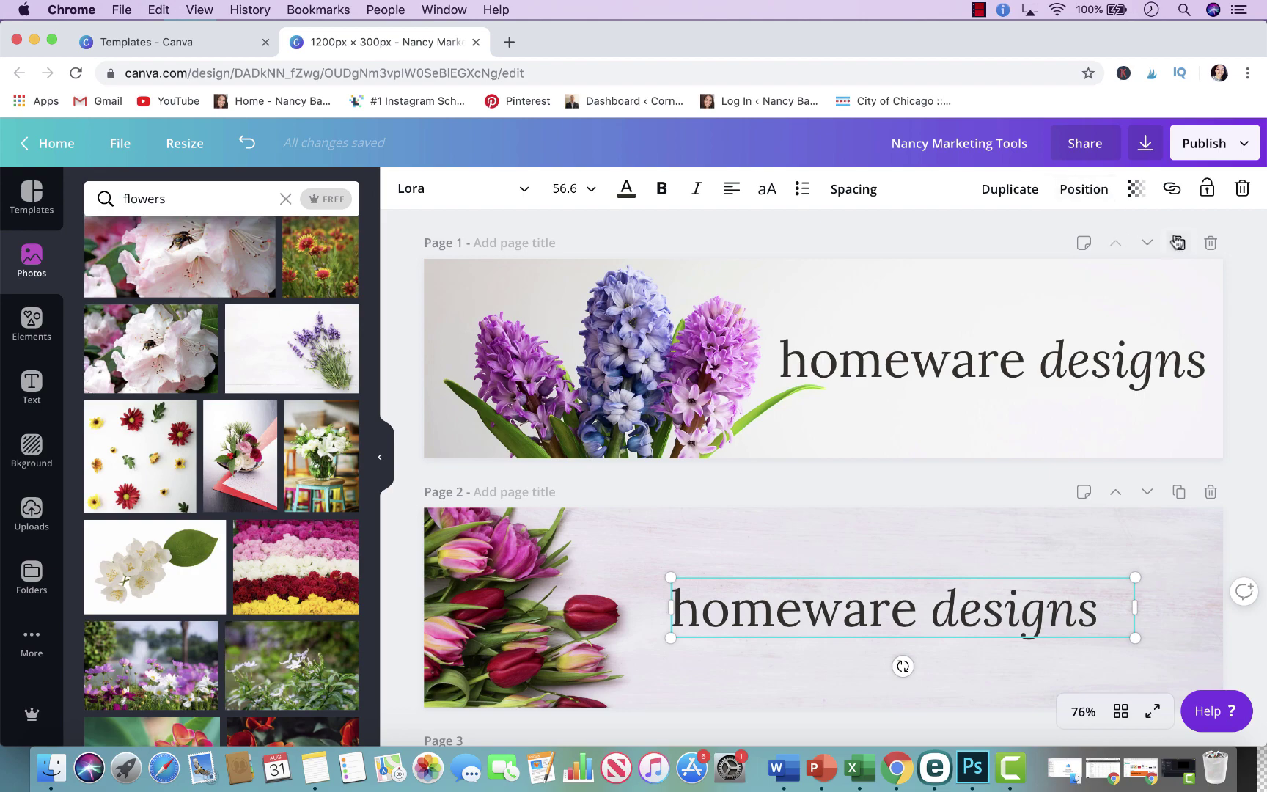
pyautogui.click(1179, 242)
pyautogui.scroll(-10, 110, 396)
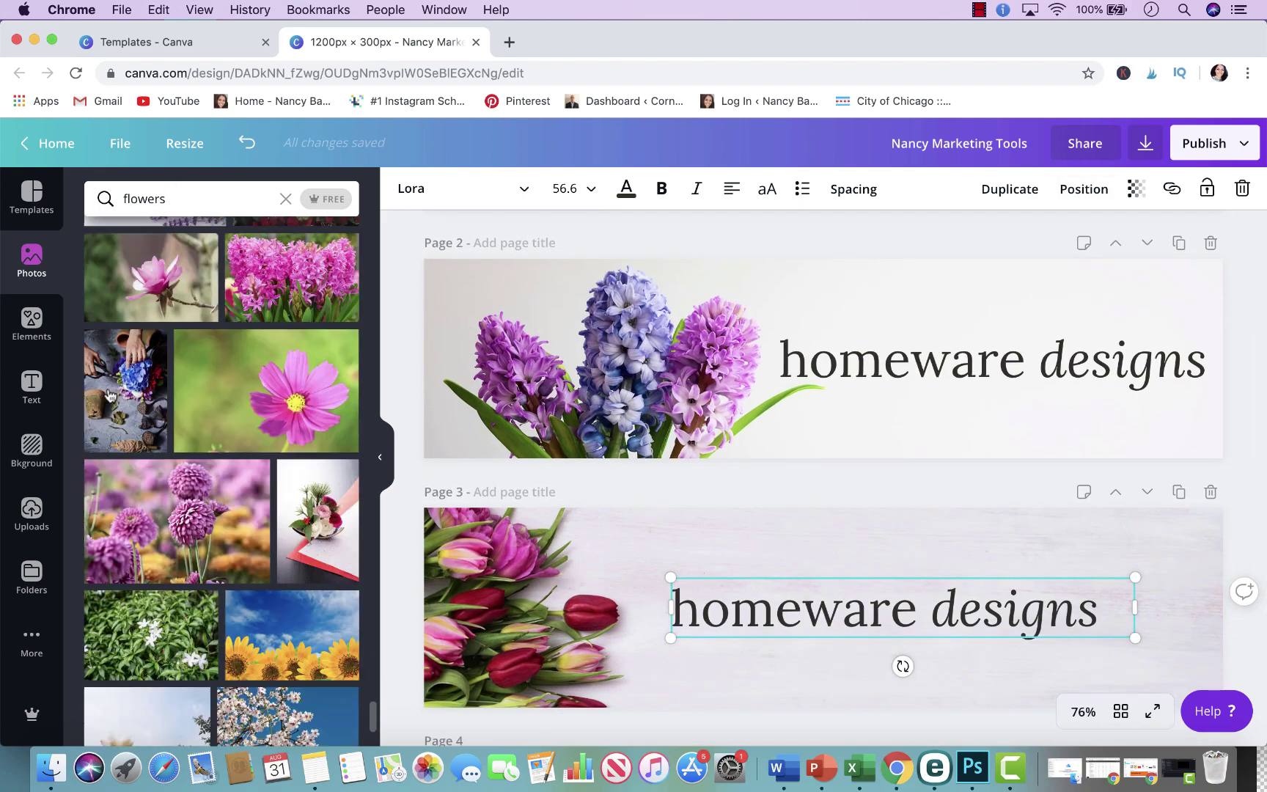
pyautogui.scroll(-15, 108, 396)
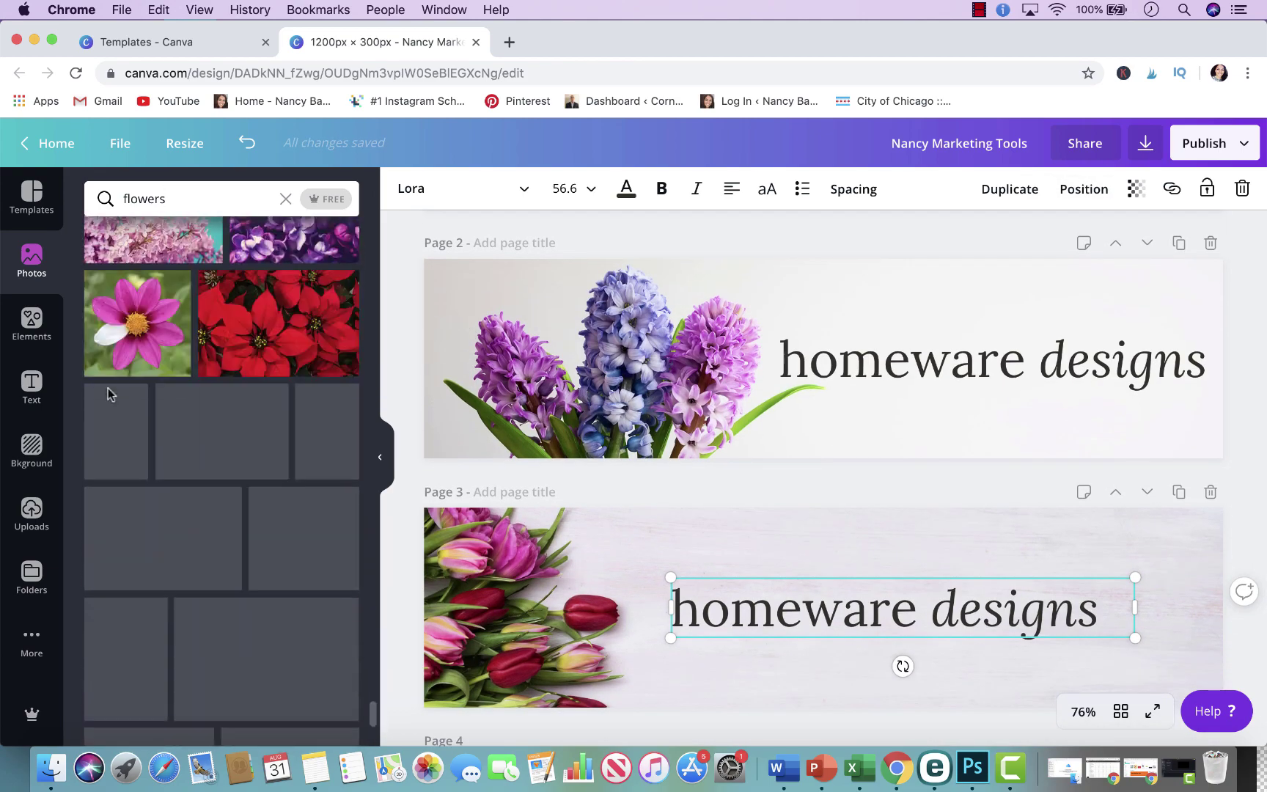
pyautogui.scroll(-10, 181, 545)
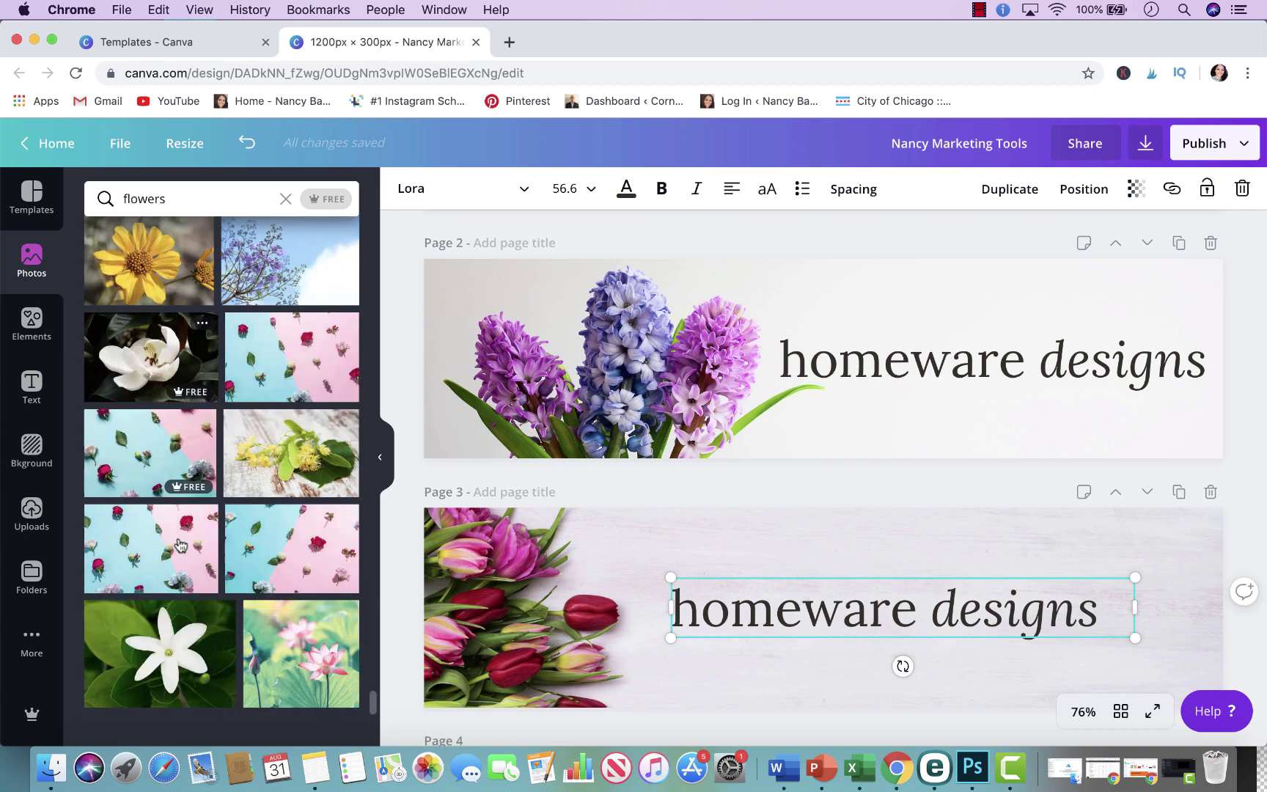
pyautogui.scroll(-15, 181, 546)
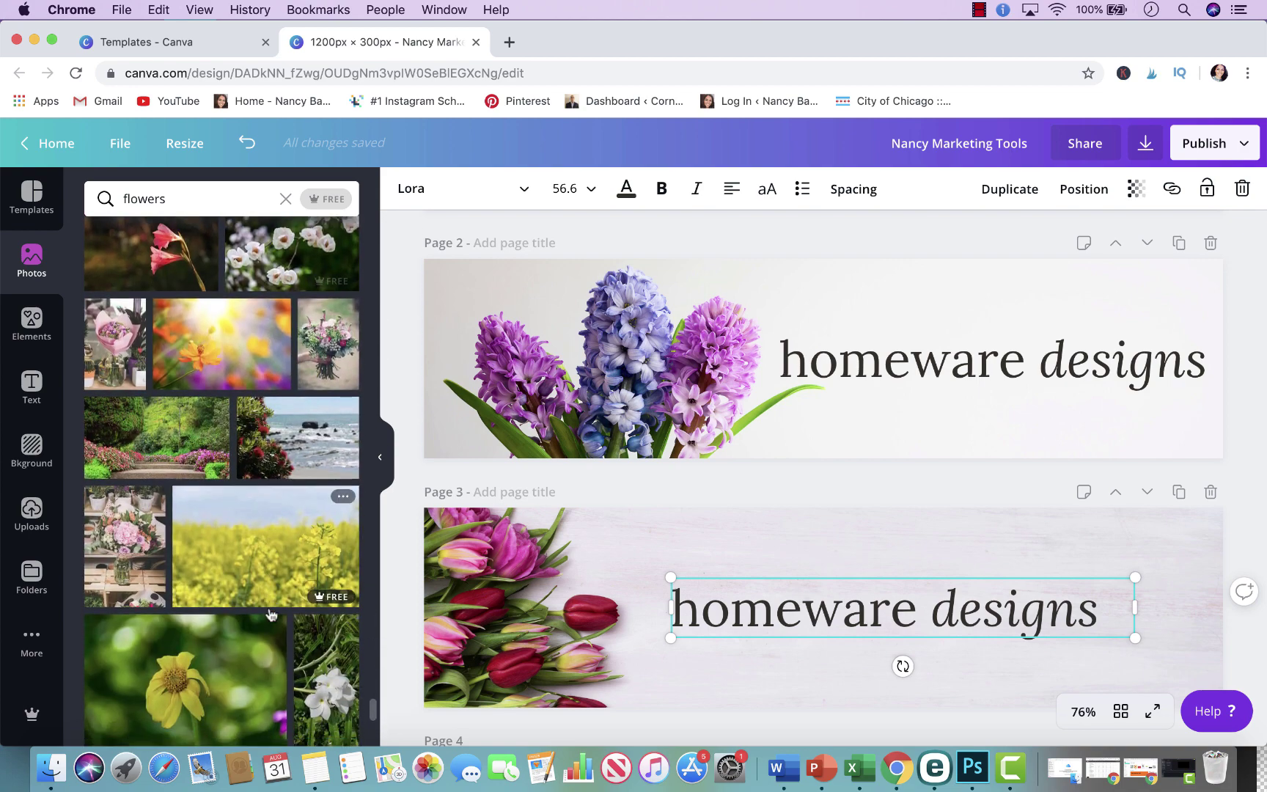
pyautogui.scroll(-15, 270, 614)
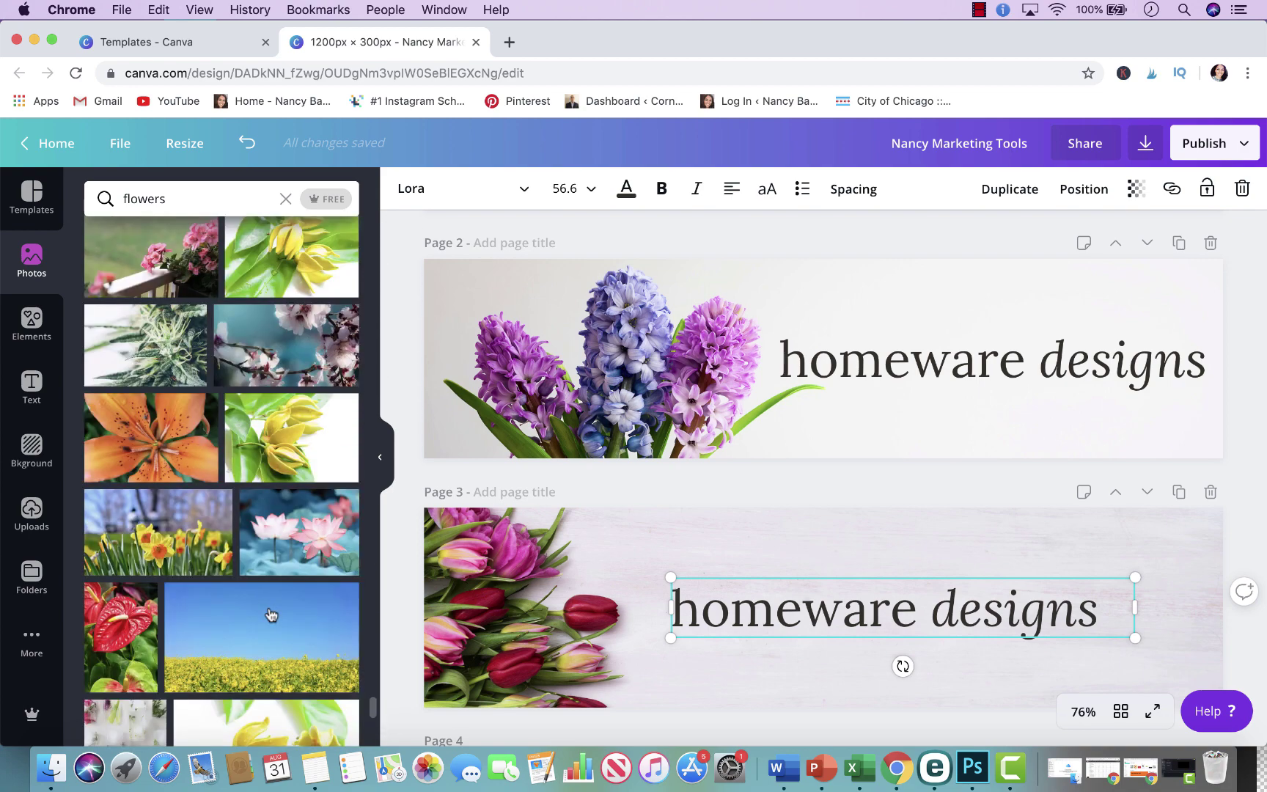
pyautogui.scroll(-1, 271, 615)
pyautogui.scroll(-5, 902, 444)
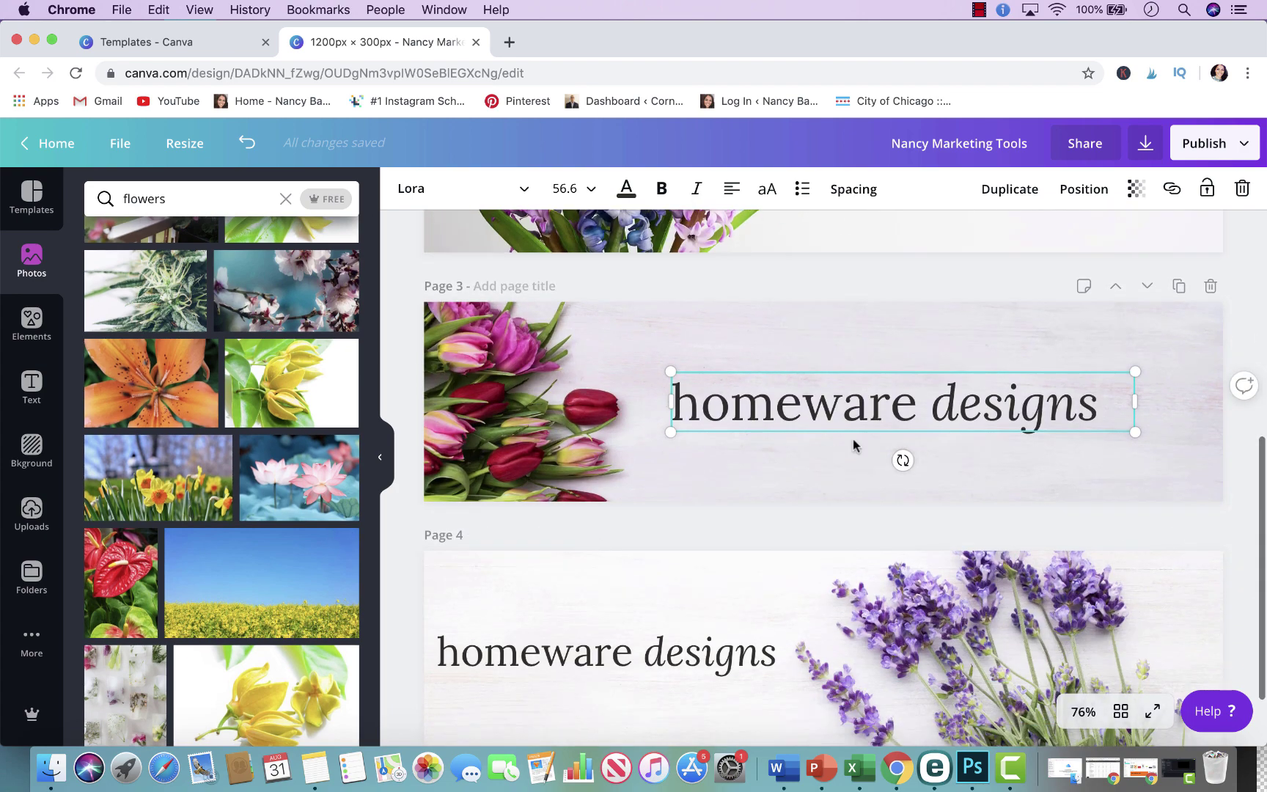
pyautogui.scroll(-6, 269, 609)
pyautogui.scroll(-12, 270, 609)
pyautogui.scroll(-12, 268, 616)
pyautogui.scroll(-10, 268, 616)
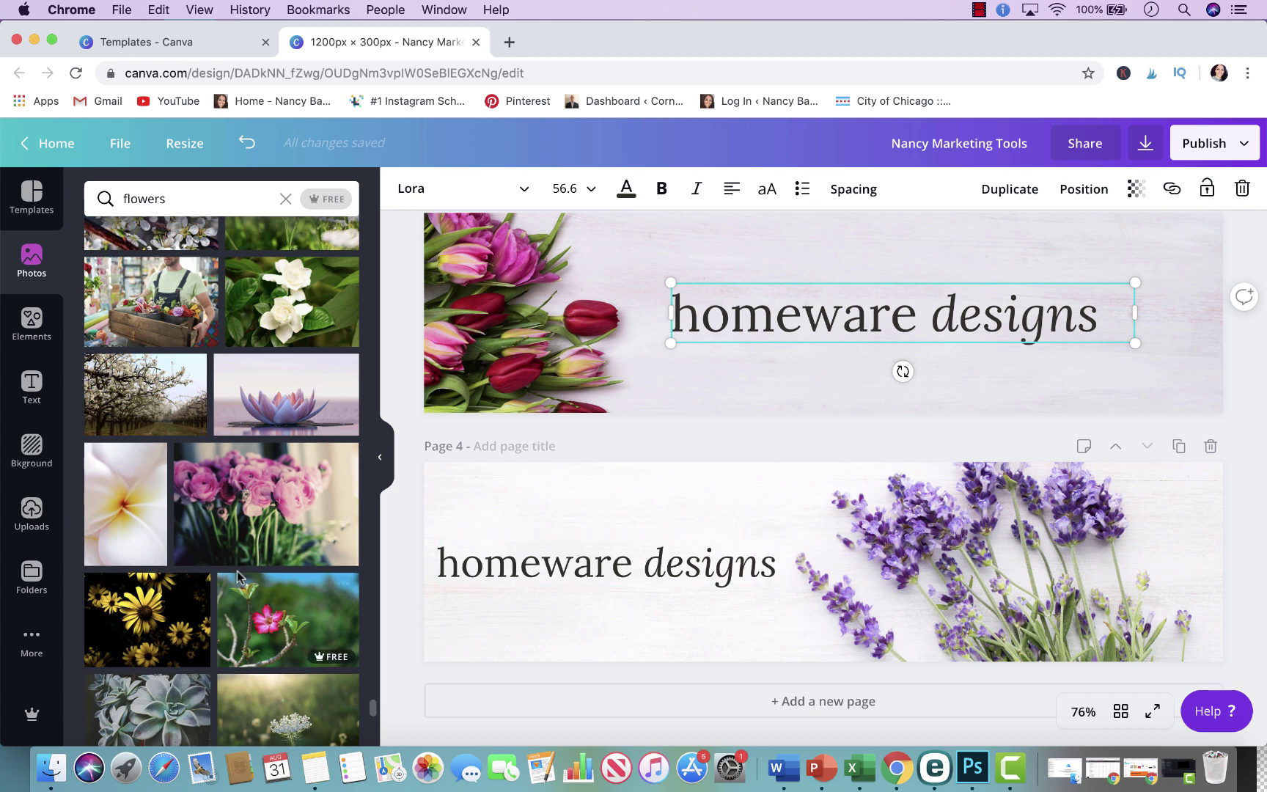
pyautogui.scroll(-4, 236, 575)
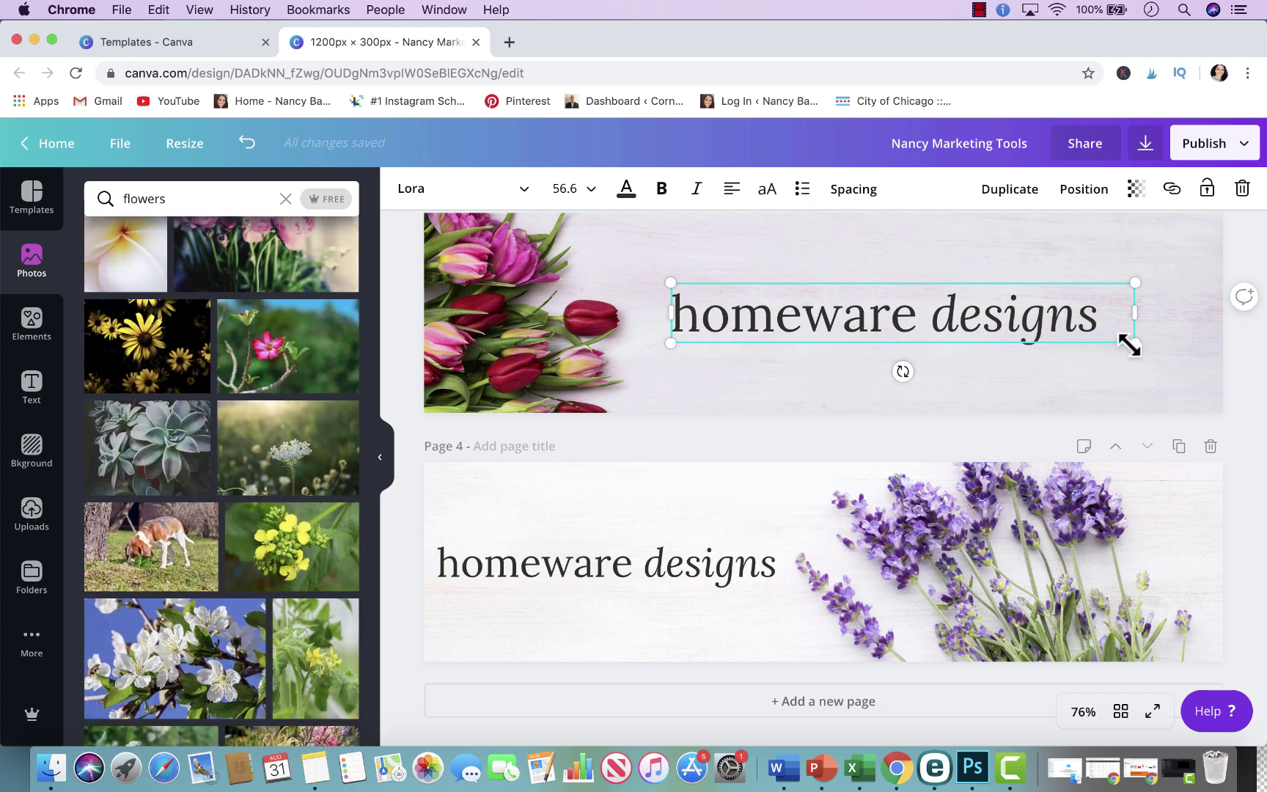
# Duplicate the lavender banner as Page 5 and stretch the succulent photo to fill it
pyautogui.click(1180, 447)
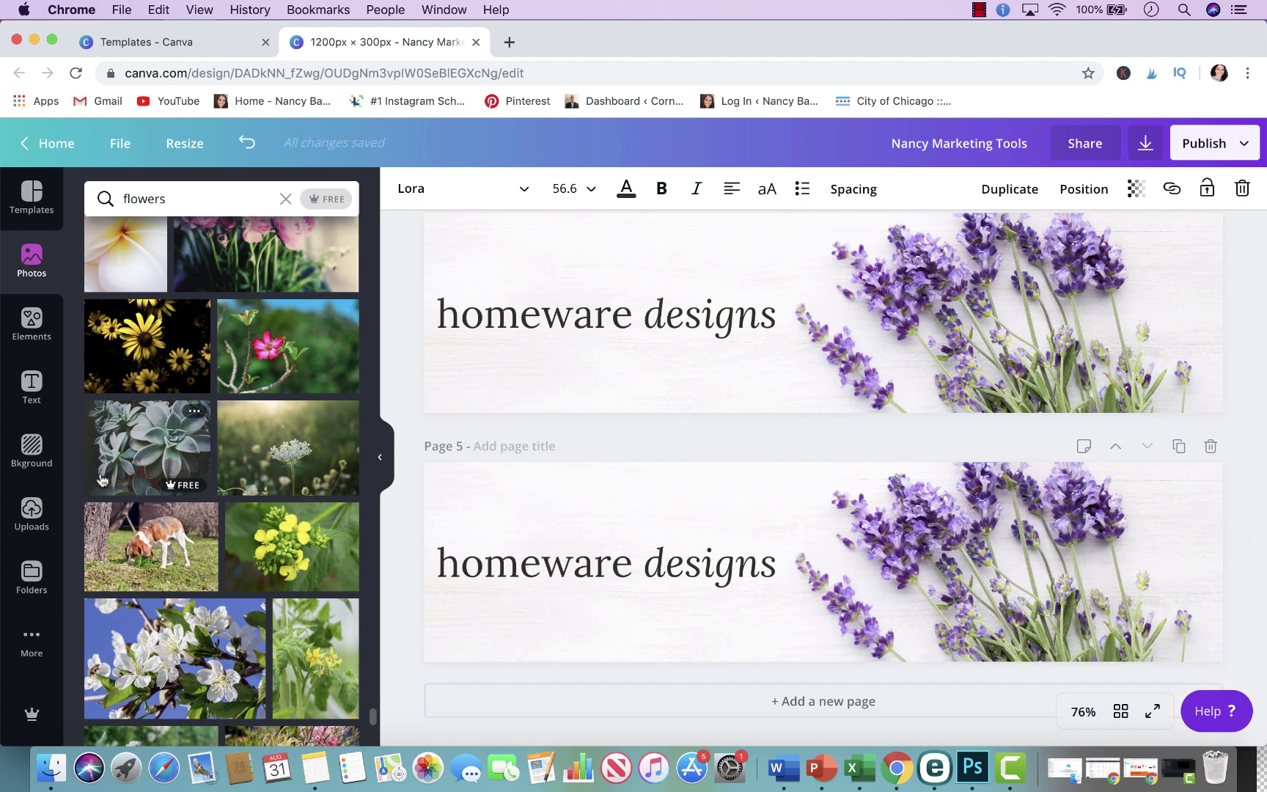
pyautogui.moveTo(158, 457); pyautogui.dragTo(794, 597)
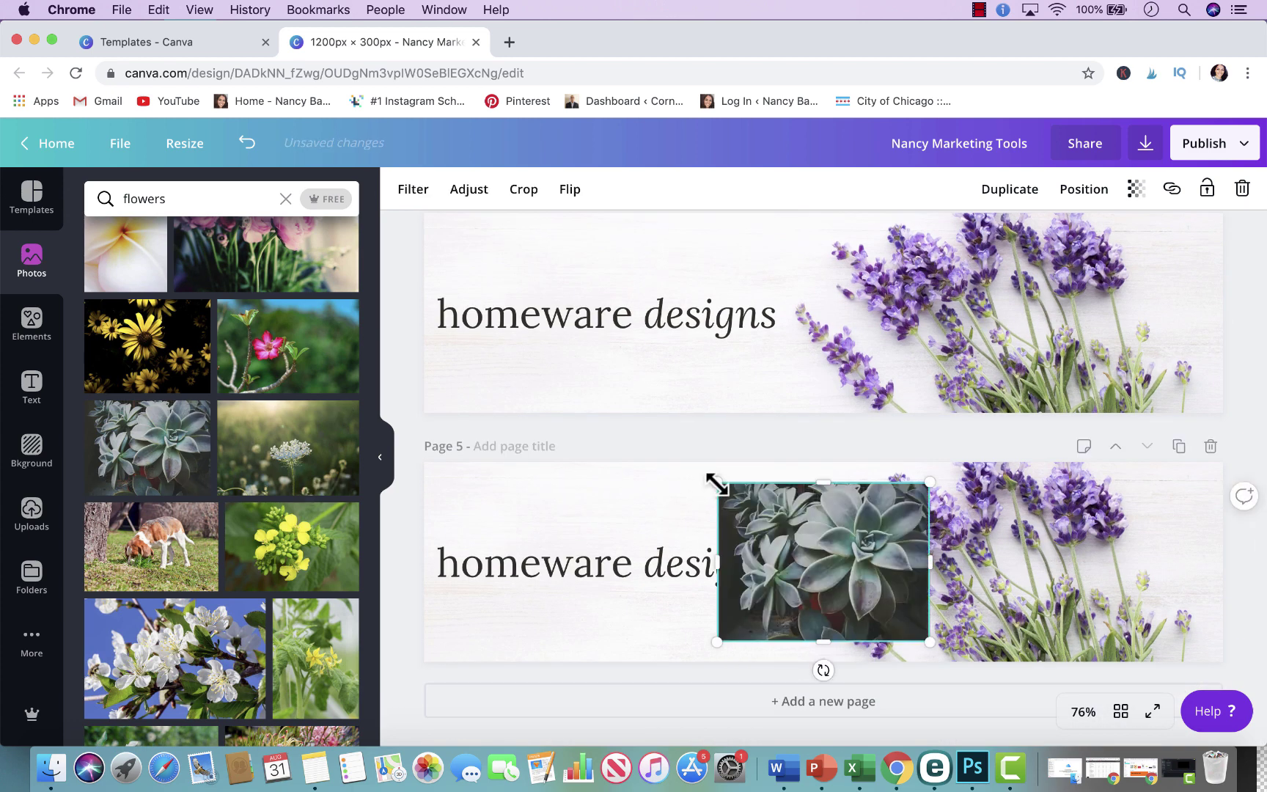
pyautogui.moveTo(717, 484); pyautogui.dragTo(253, 422)
pyautogui.moveTo(932, 642); pyautogui.dragTo(1145, 706)
pyautogui.moveTo(1128, 588); pyautogui.dragTo(1118, 638)
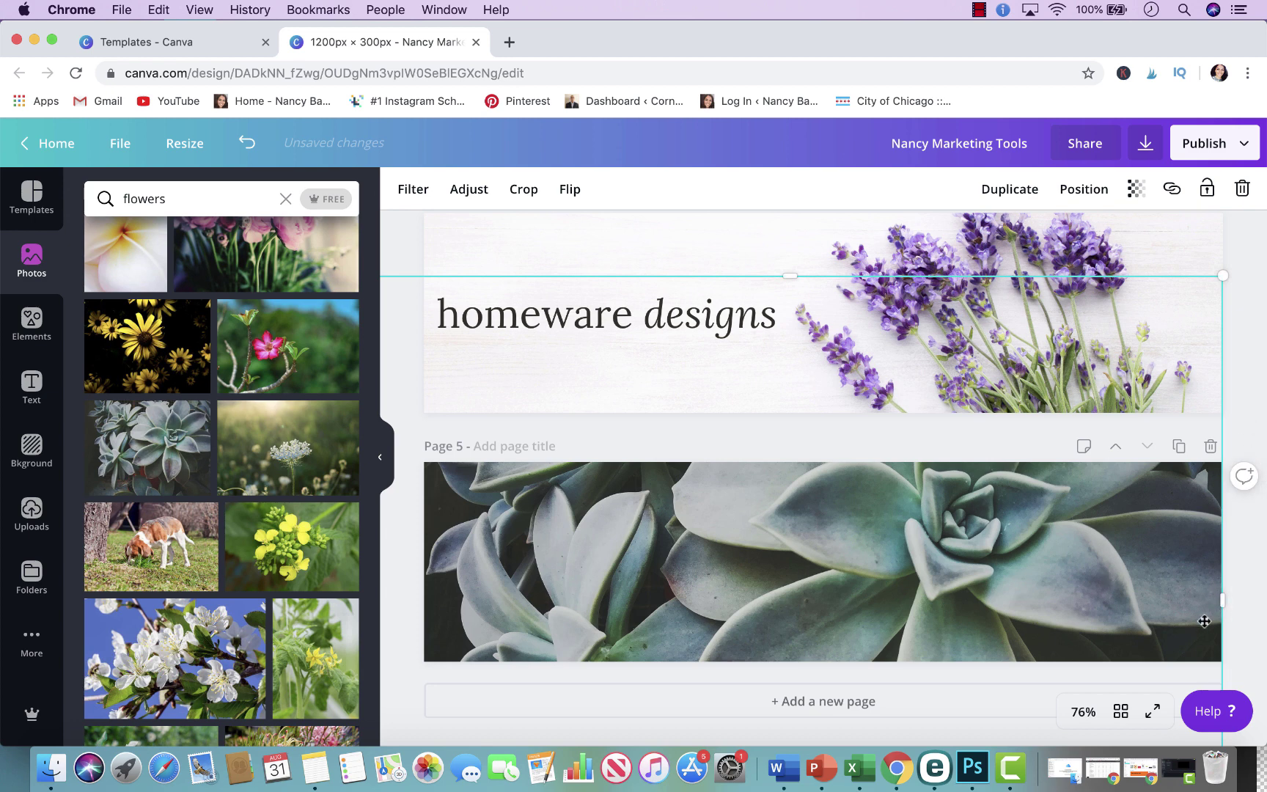
# Send the succulent photo backward behind the homeware designs text
pyautogui.click(1087, 189)
pyautogui.click(1018, 238)
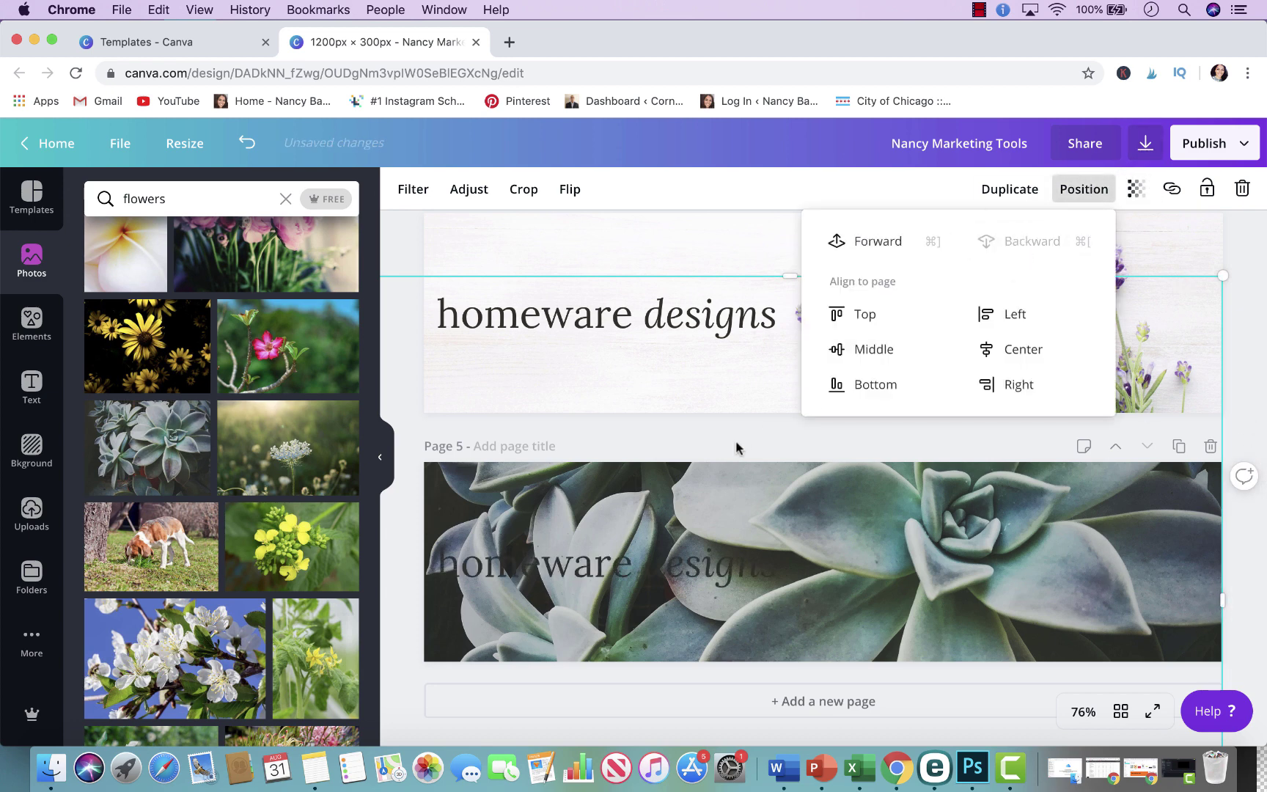
pyautogui.click(31, 327)
# Add a square shape and stretch it into a thin full-width band across Page 5
pyautogui.scroll(-4, 113, 509)
pyautogui.click(170, 666)
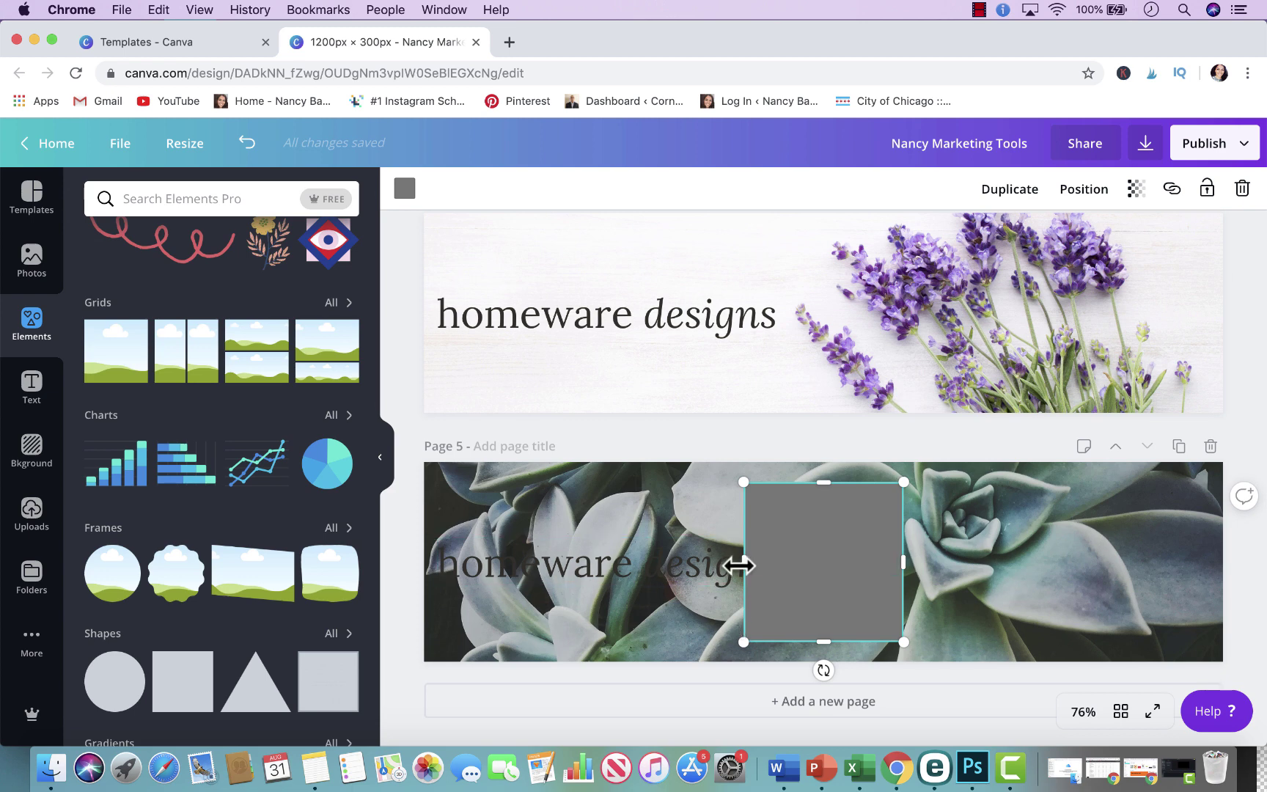
pyautogui.moveTo(748, 564); pyautogui.dragTo(425, 562)
pyautogui.moveTo(902, 563); pyautogui.dragTo(1236, 550)
pyautogui.moveTo(829, 497); pyautogui.dragTo(830, 519)
pyautogui.moveTo(828, 610); pyautogui.dragTo(827, 596)
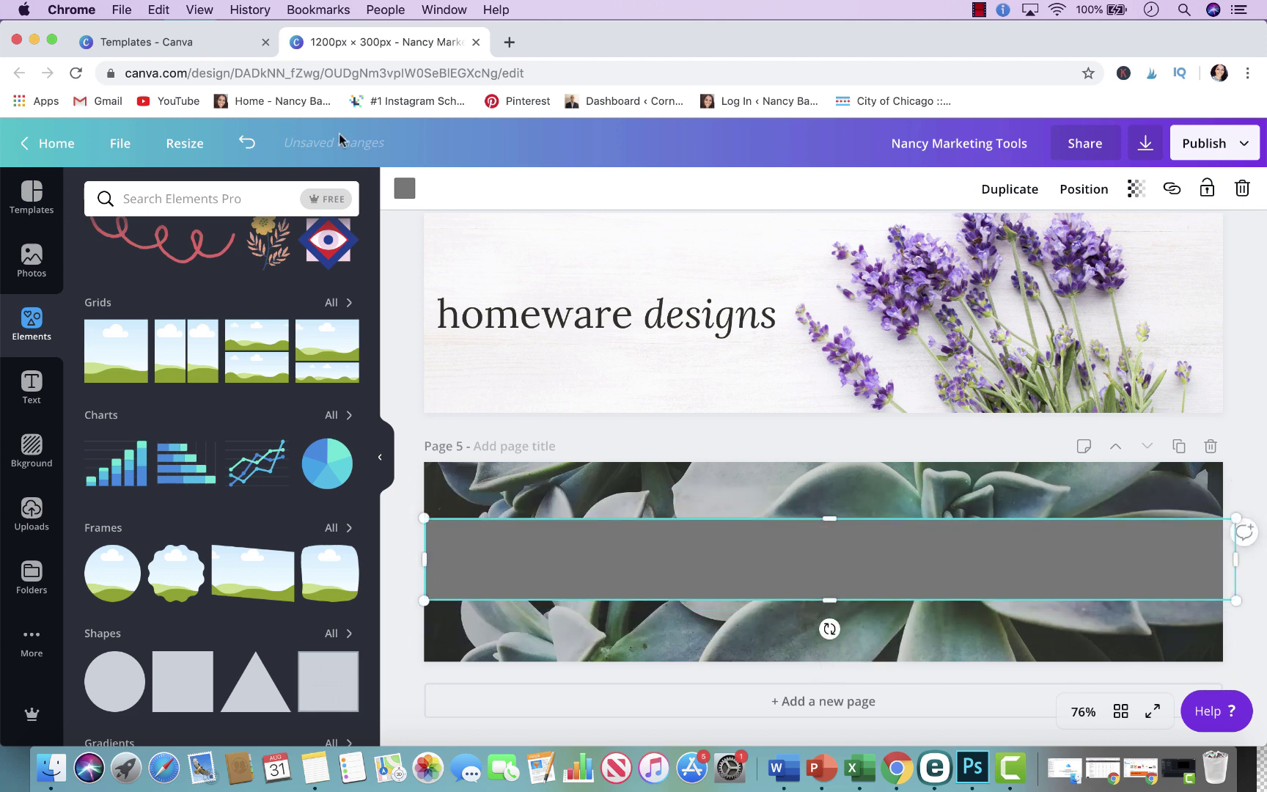
# Make the band white, send it behind the text, and move the text toward centre
pyautogui.click(404, 189)
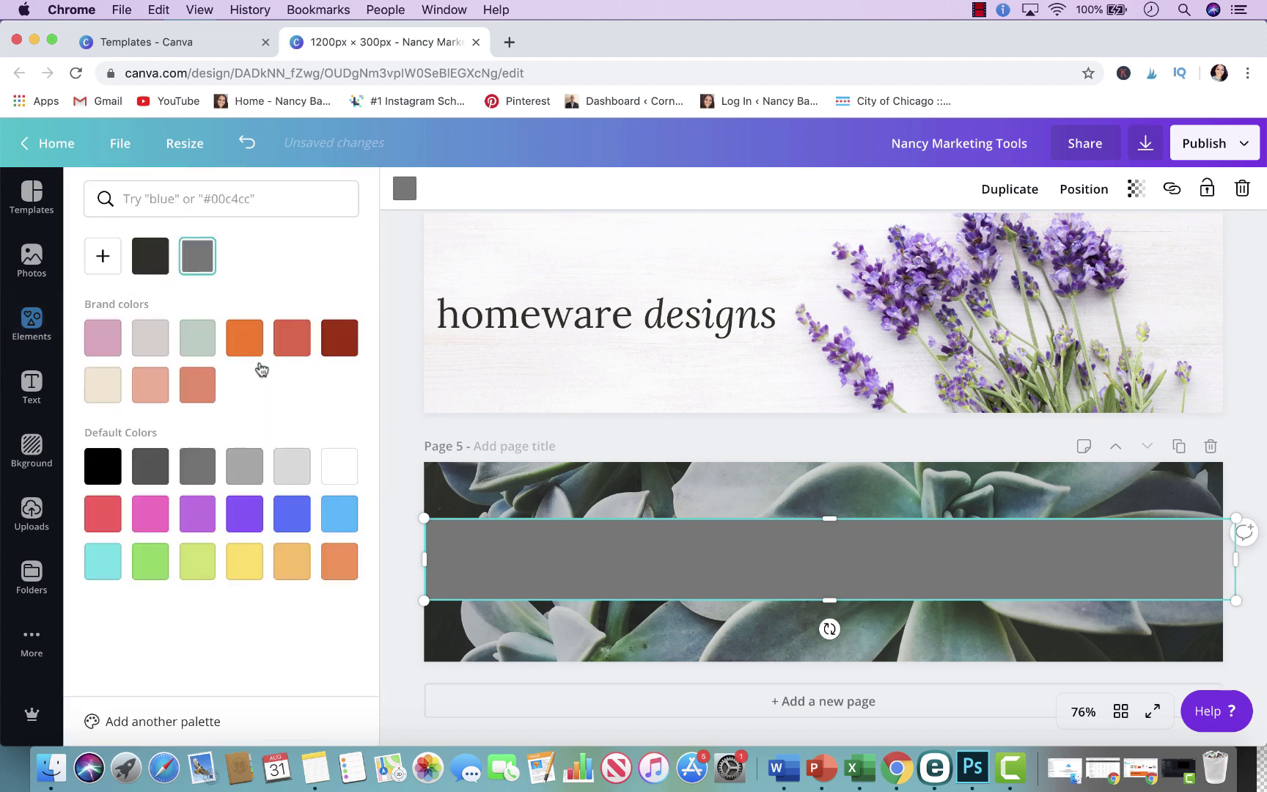
pyautogui.click(339, 462)
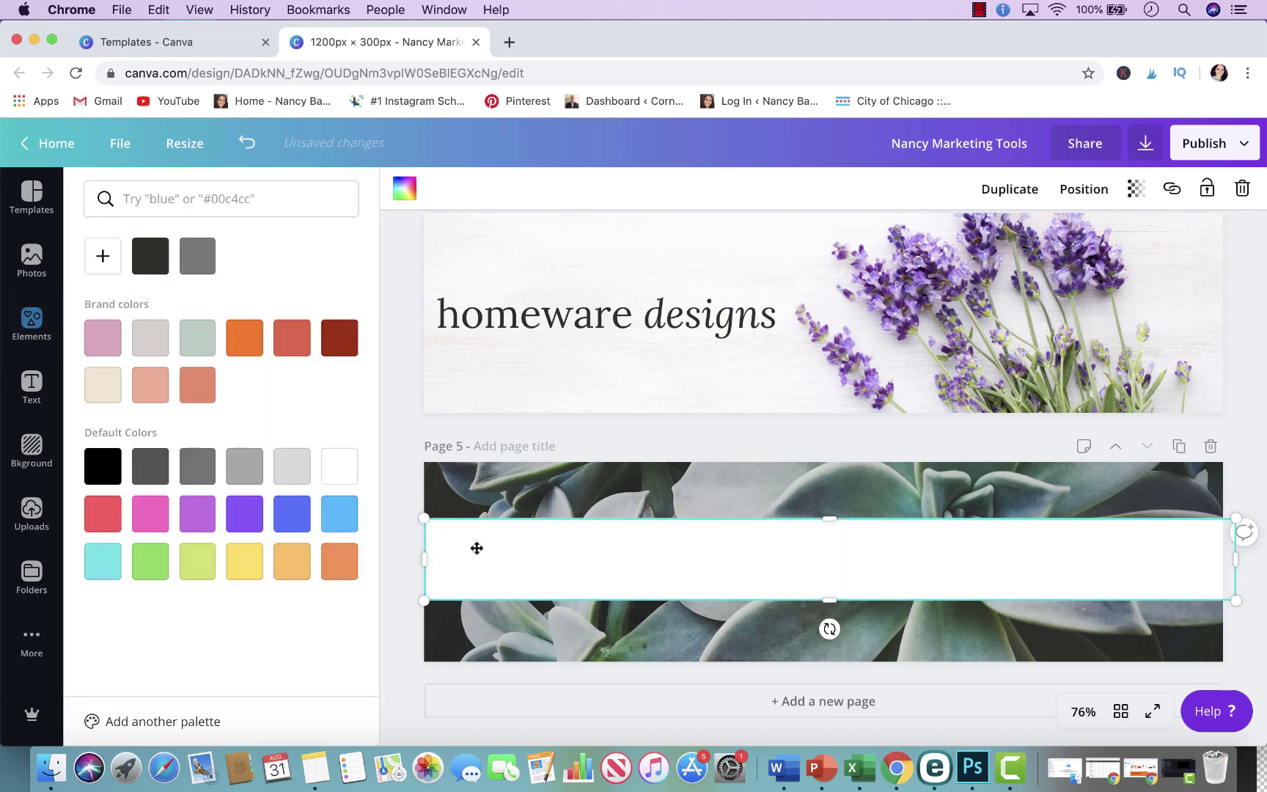
pyautogui.click(1083, 189)
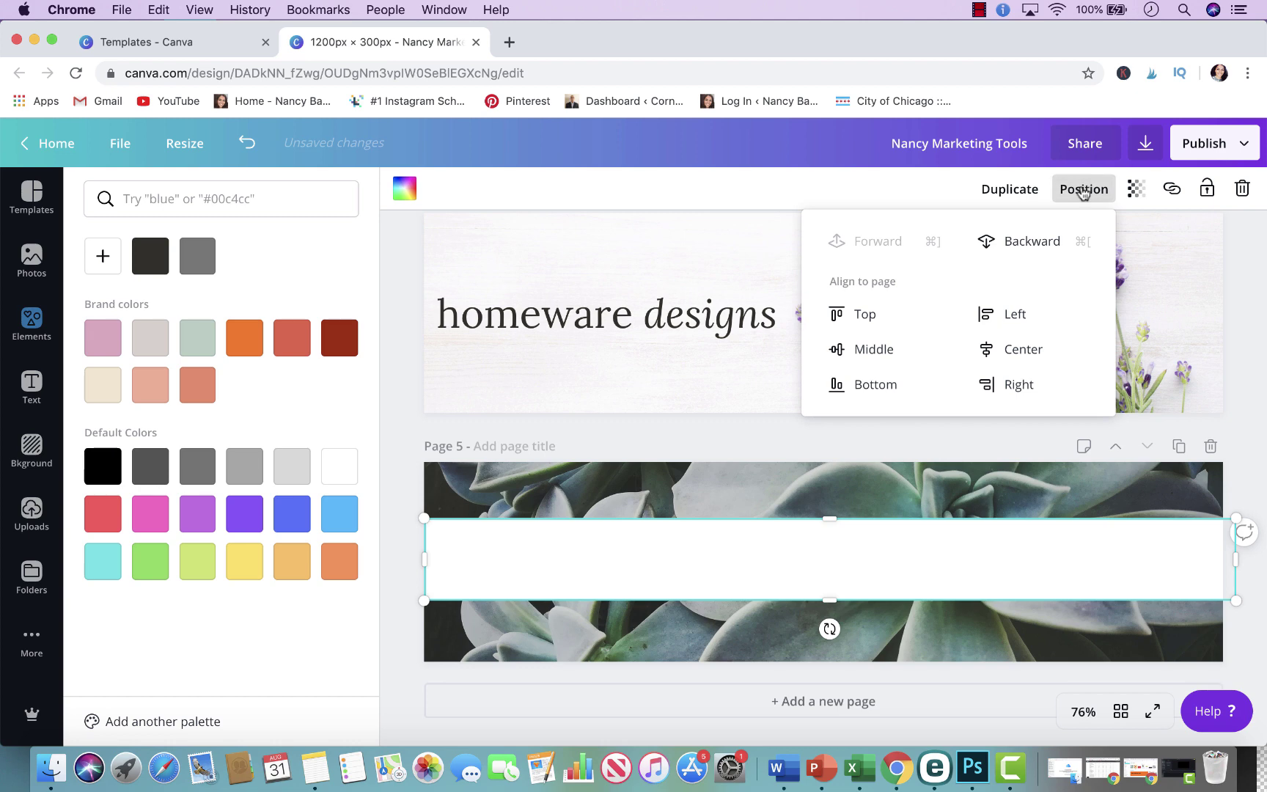
pyautogui.click(994, 244)
pyautogui.moveTo(604, 546); pyautogui.dragTo(793, 557)
# Set the white band's transparency to about 61 and centre the text over it
pyautogui.click(1127, 547)
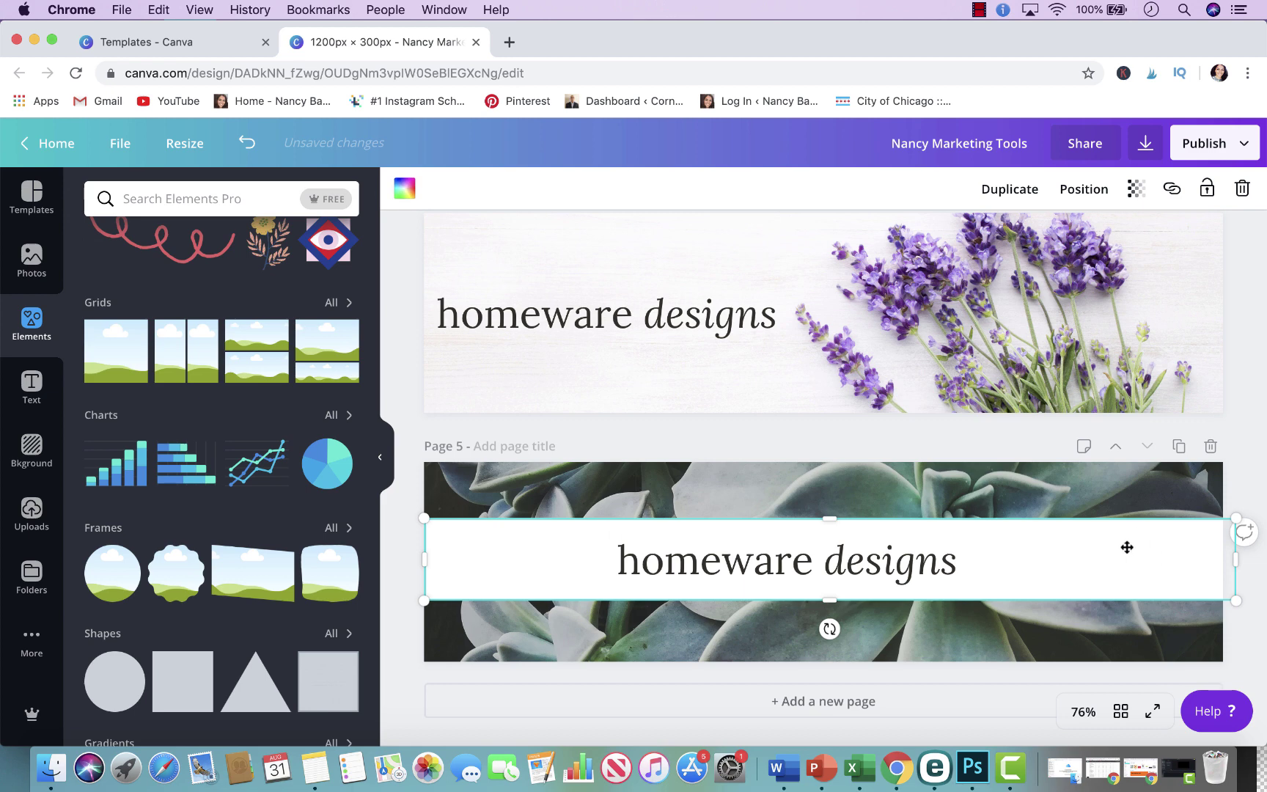
pyautogui.click(1138, 191)
pyautogui.moveTo(1096, 235); pyautogui.dragTo(1051, 238)
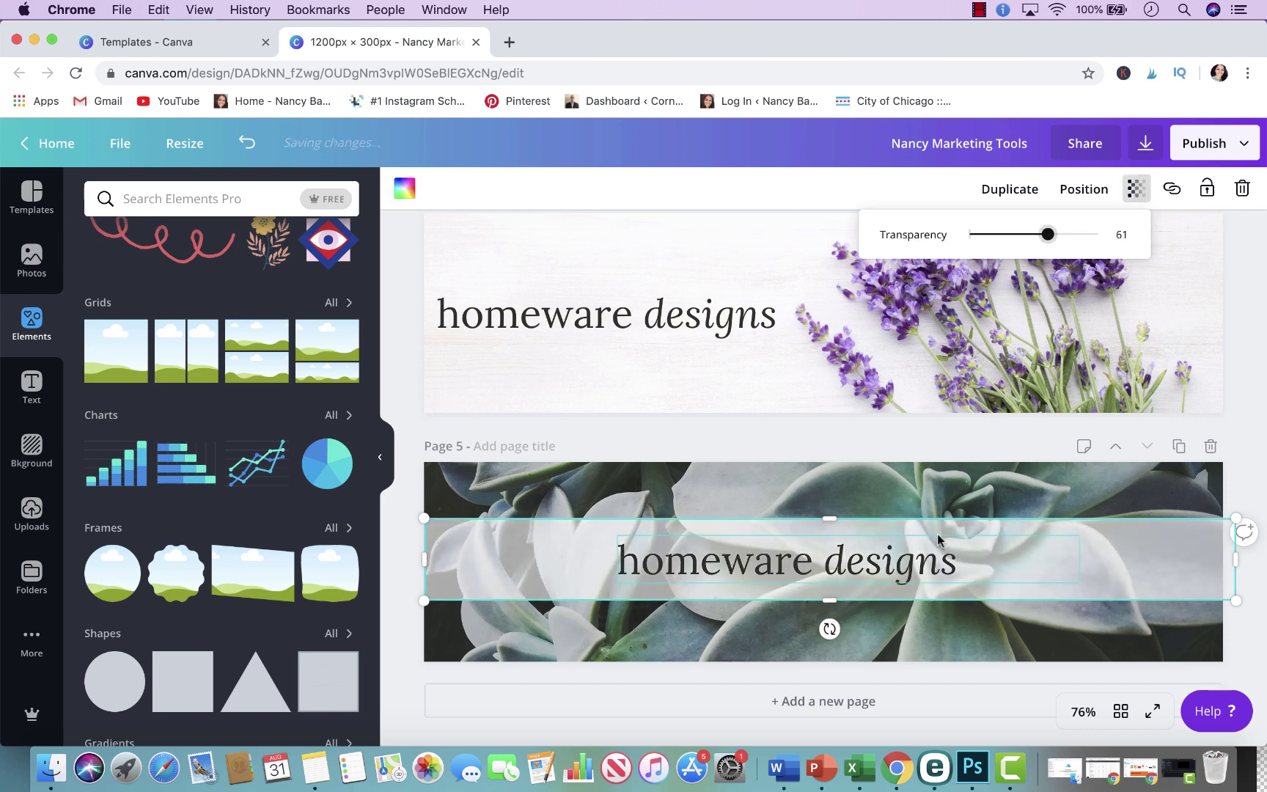
pyautogui.moveTo(911, 572); pyautogui.dragTo(946, 572)
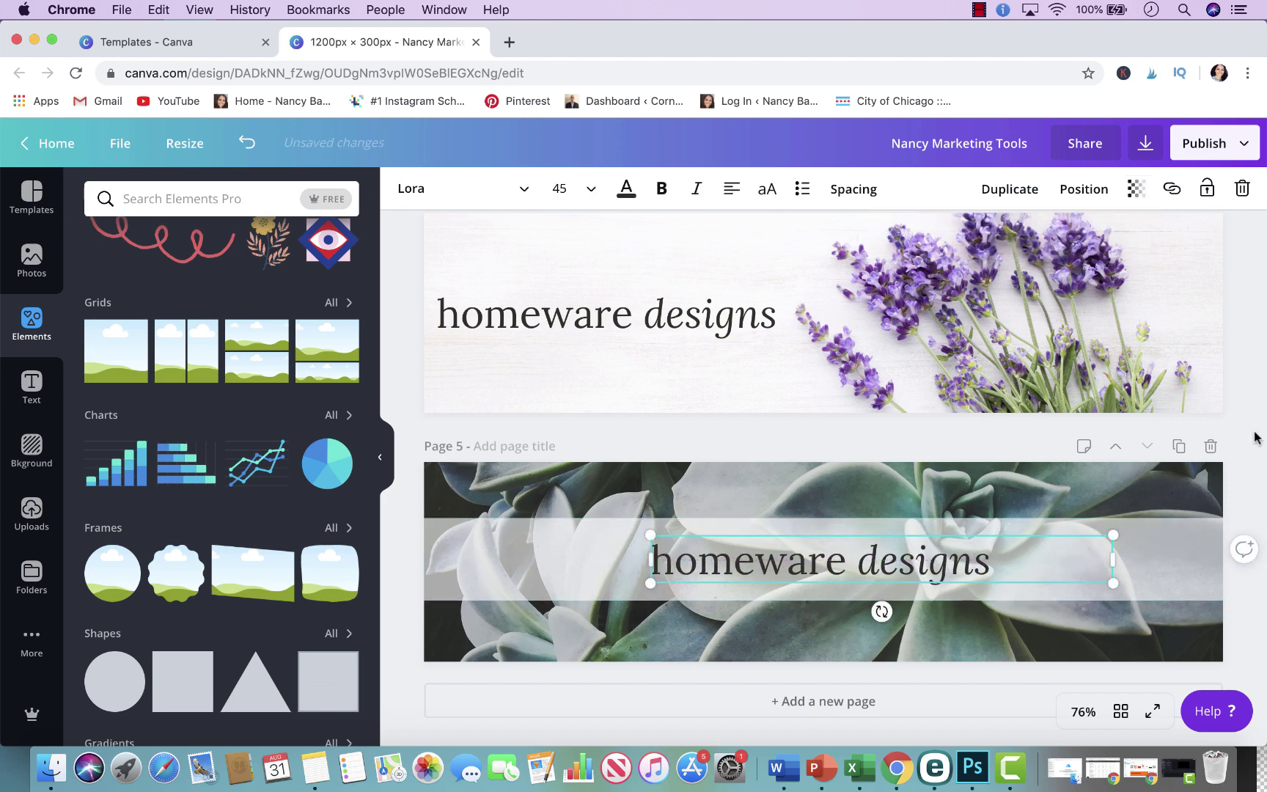
pyautogui.click(1205, 467)
pyautogui.moveTo(868, 550); pyautogui.dragTo(859, 550)
# Keep the text fully opaque and set the band's transparency to 77
pyautogui.click(1106, 192)
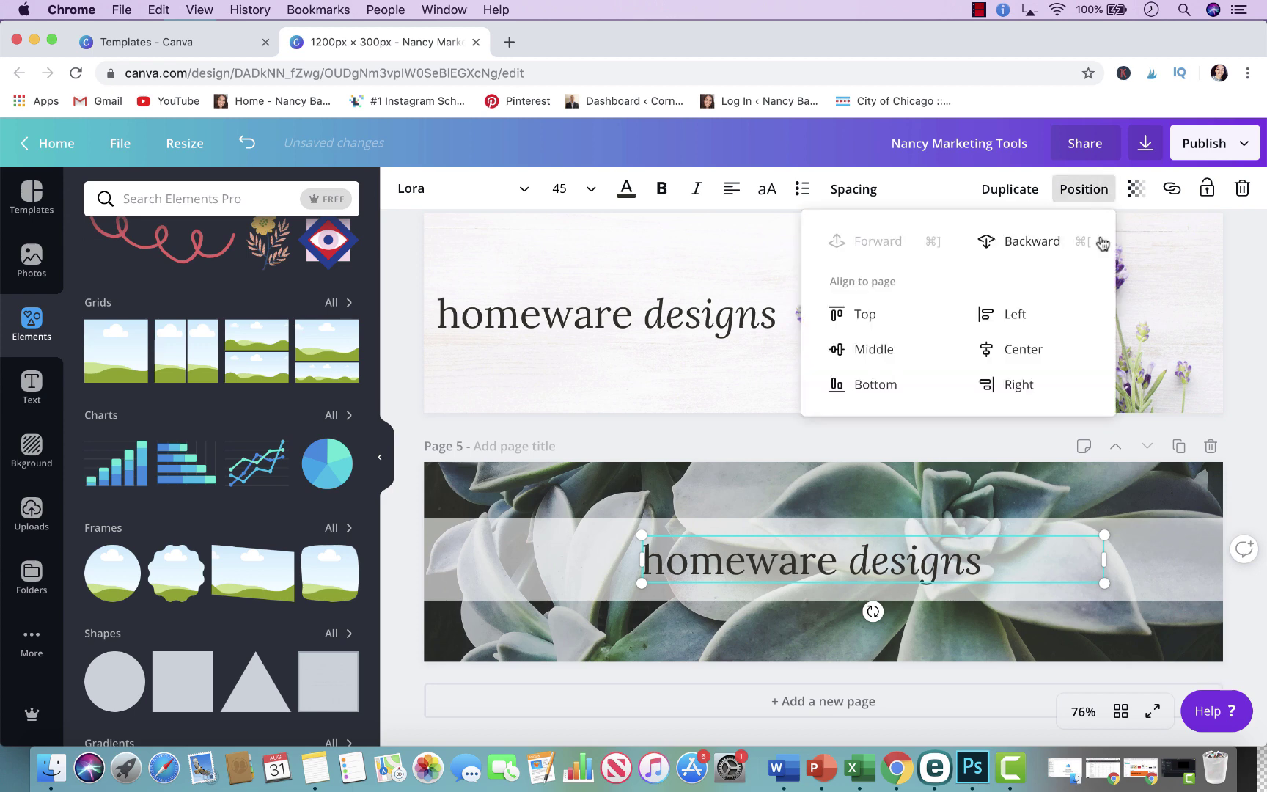
pyautogui.click(1138, 192)
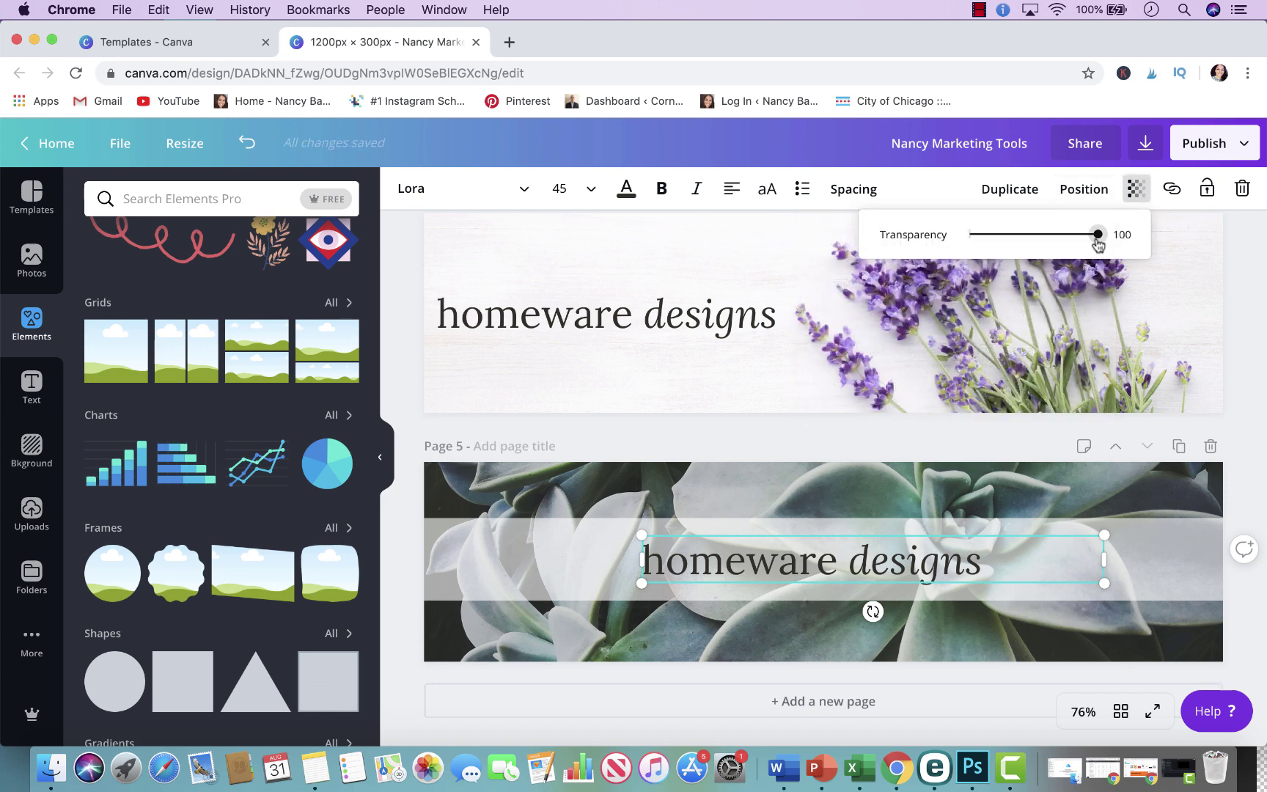
pyautogui.moveTo(1098, 234)
pyautogui.mouseDown()
pyautogui.moveTo(1046, 235)
pyautogui.moveTo(1098, 234)
pyautogui.mouseUp()
pyautogui.click(1144, 556)
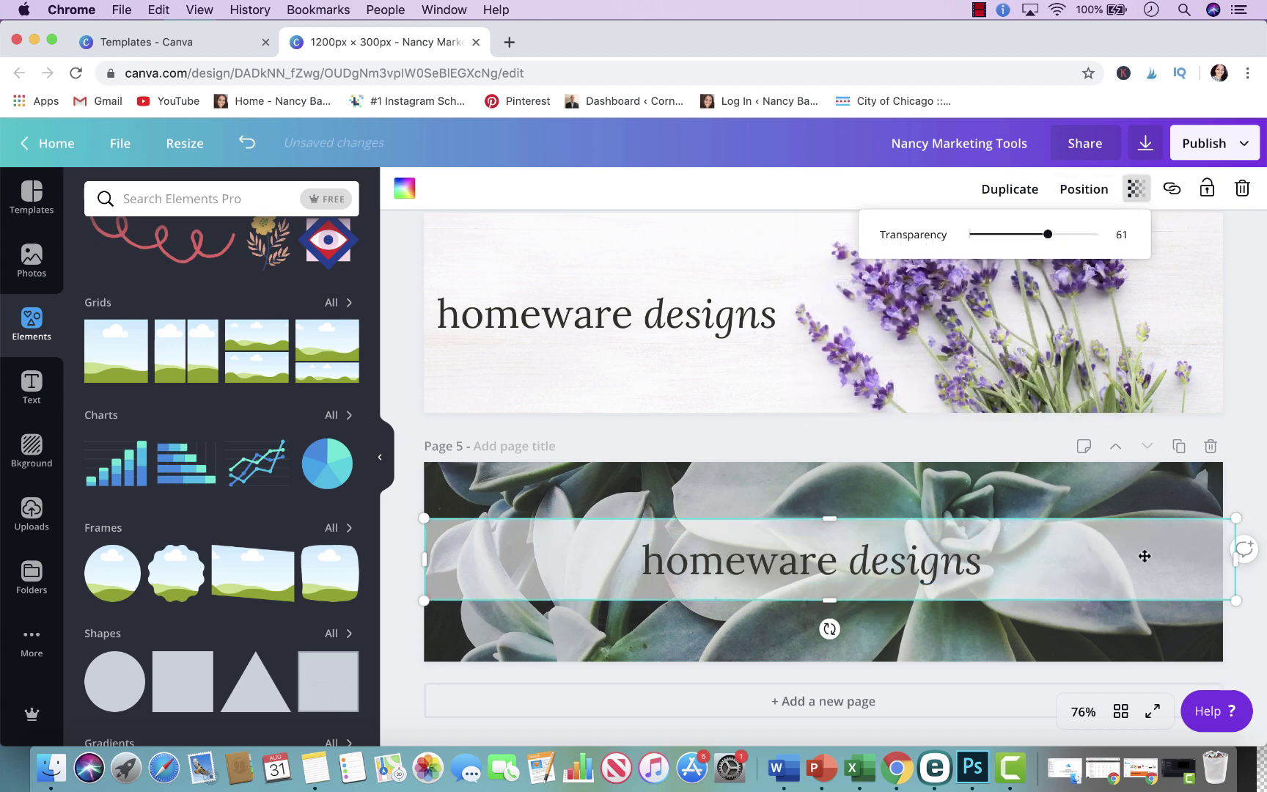
pyautogui.click(1137, 188)
pyautogui.click(1138, 188)
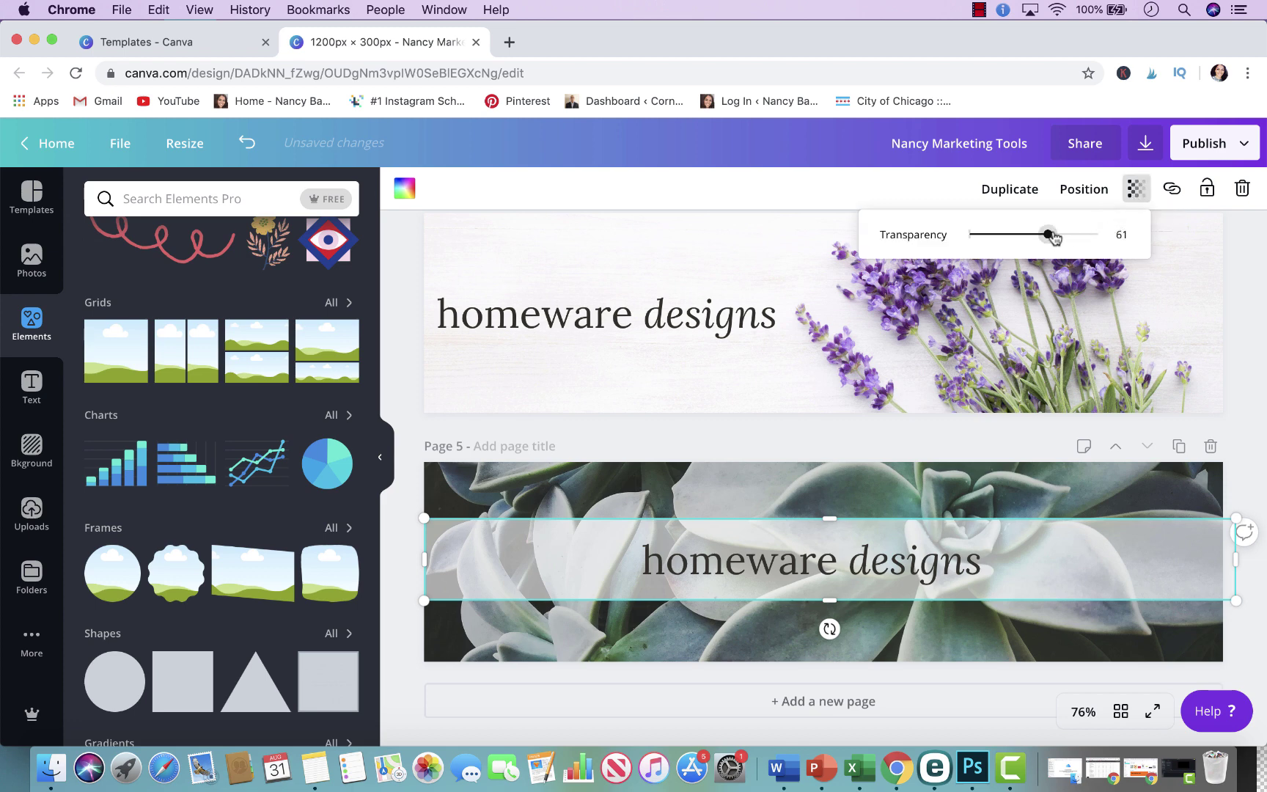
pyautogui.moveTo(1049, 234); pyautogui.dragTo(1077, 235)
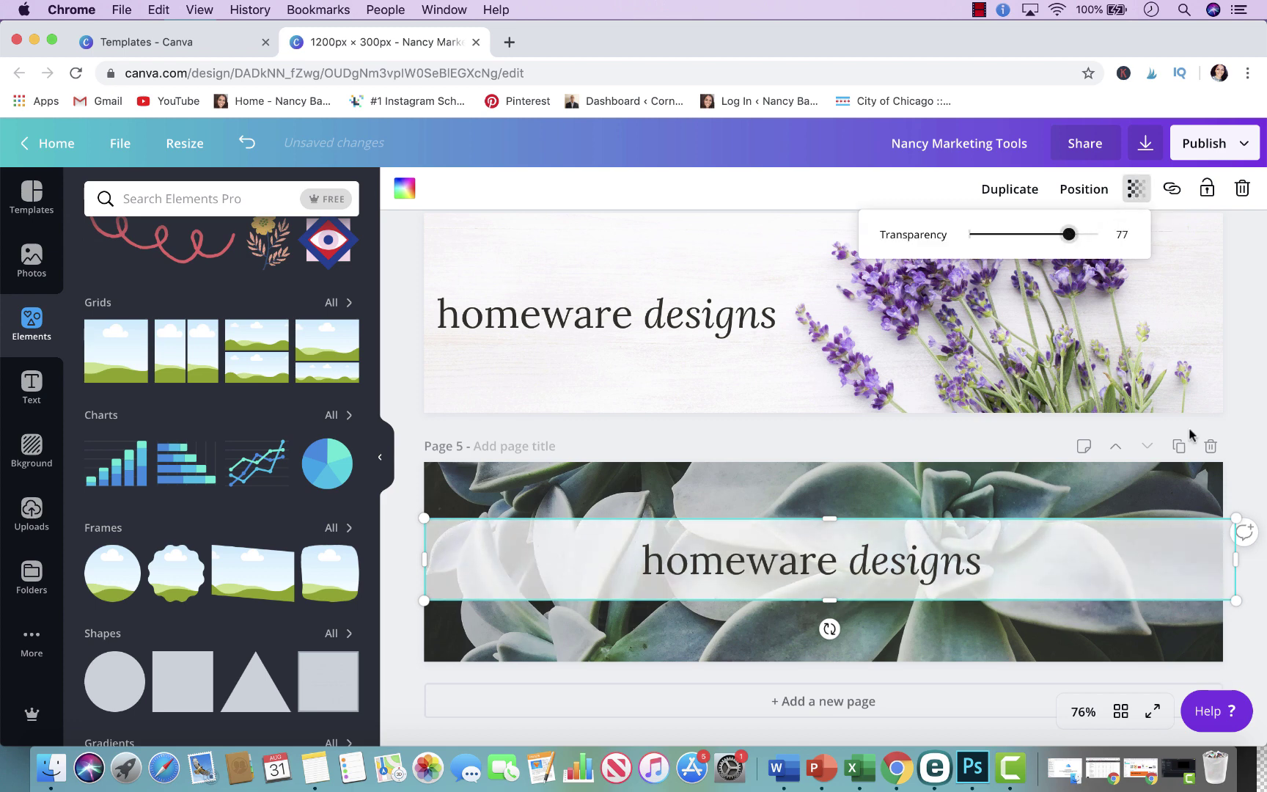
pyautogui.click(1257, 418)
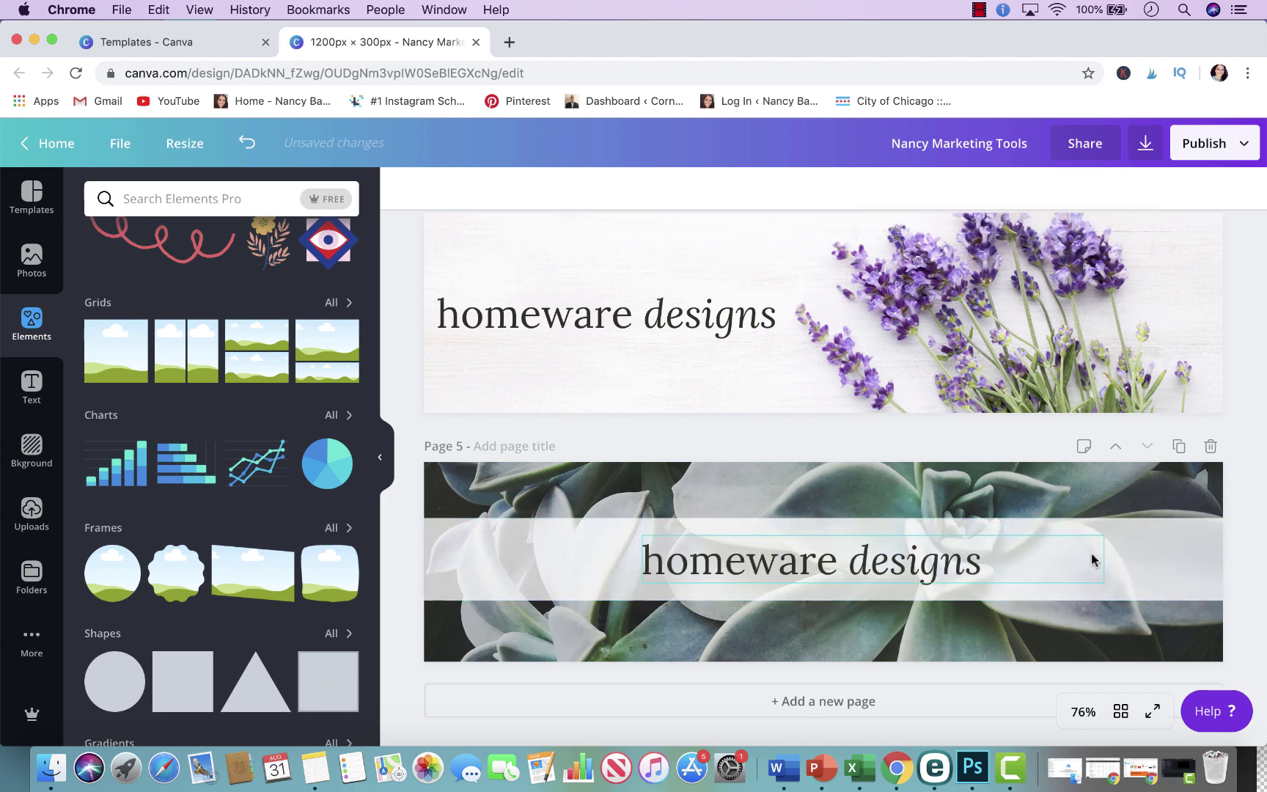
pyautogui.scroll(10, 1063, 587)
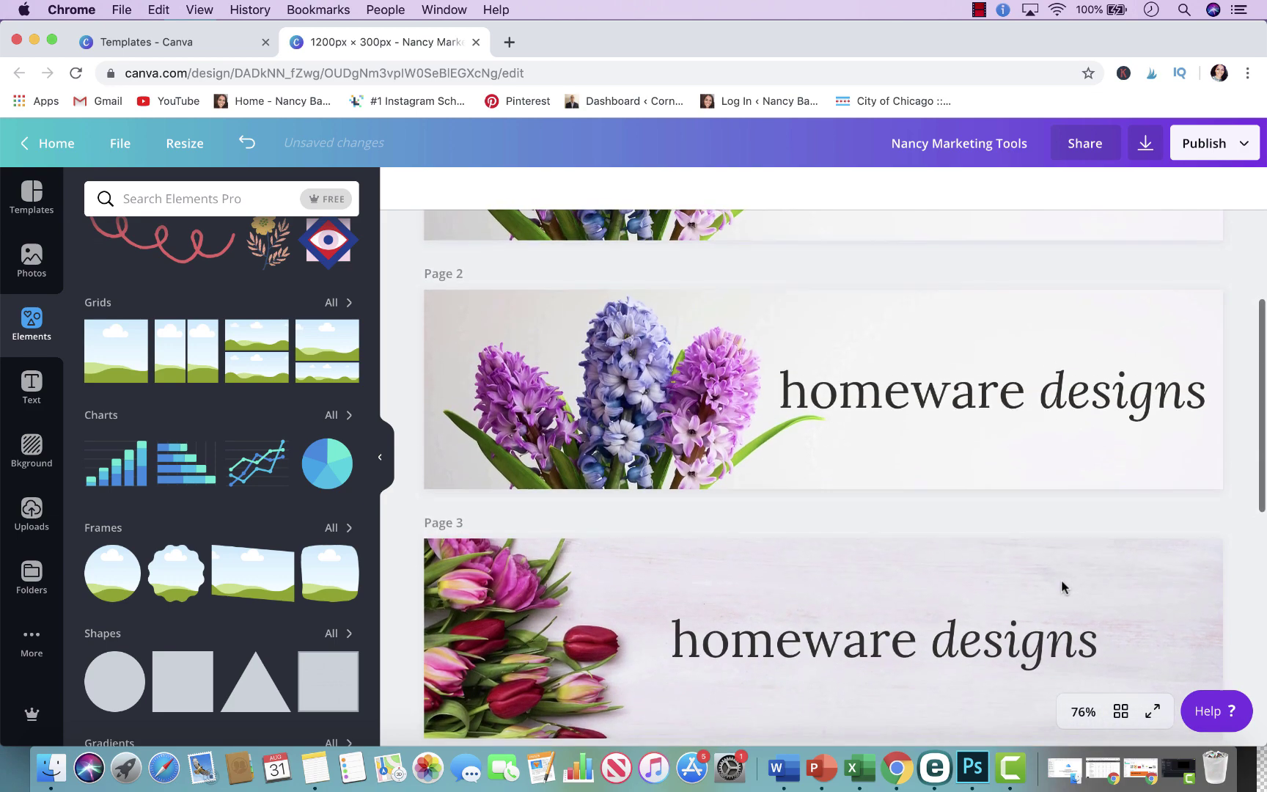
pyautogui.scroll(-15, 1063, 587)
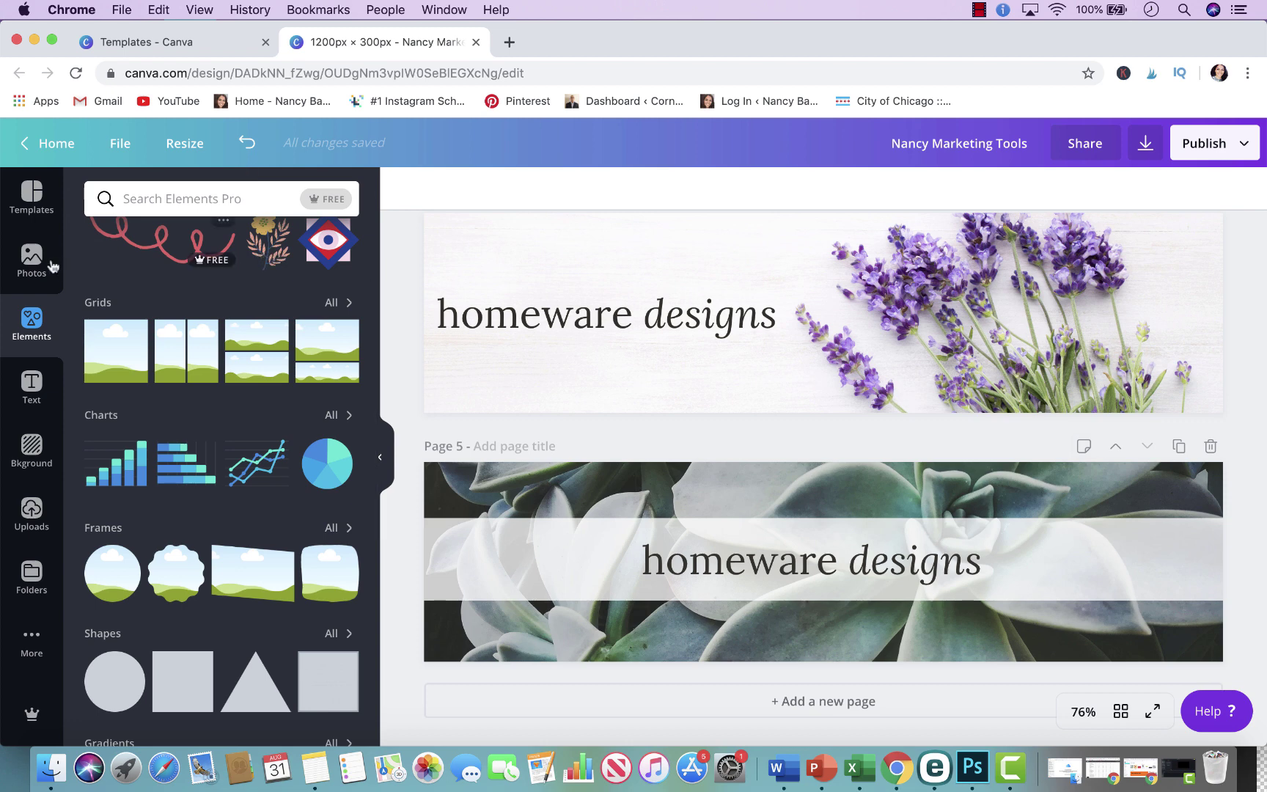
# Search the photos for 'jewelry' and duplicate the succulent banner as Page 6
pyautogui.click(37, 260)
pyautogui.click(211, 200)
pyautogui.press('BackSpace')
pyautogui.press('BackSpace')
pyautogui.press('BackSpace')
pyautogui.press('BackSpace')
pyautogui.press('BackSpace')
pyautogui.press('BackSpace')
pyautogui.press('BackSpace')
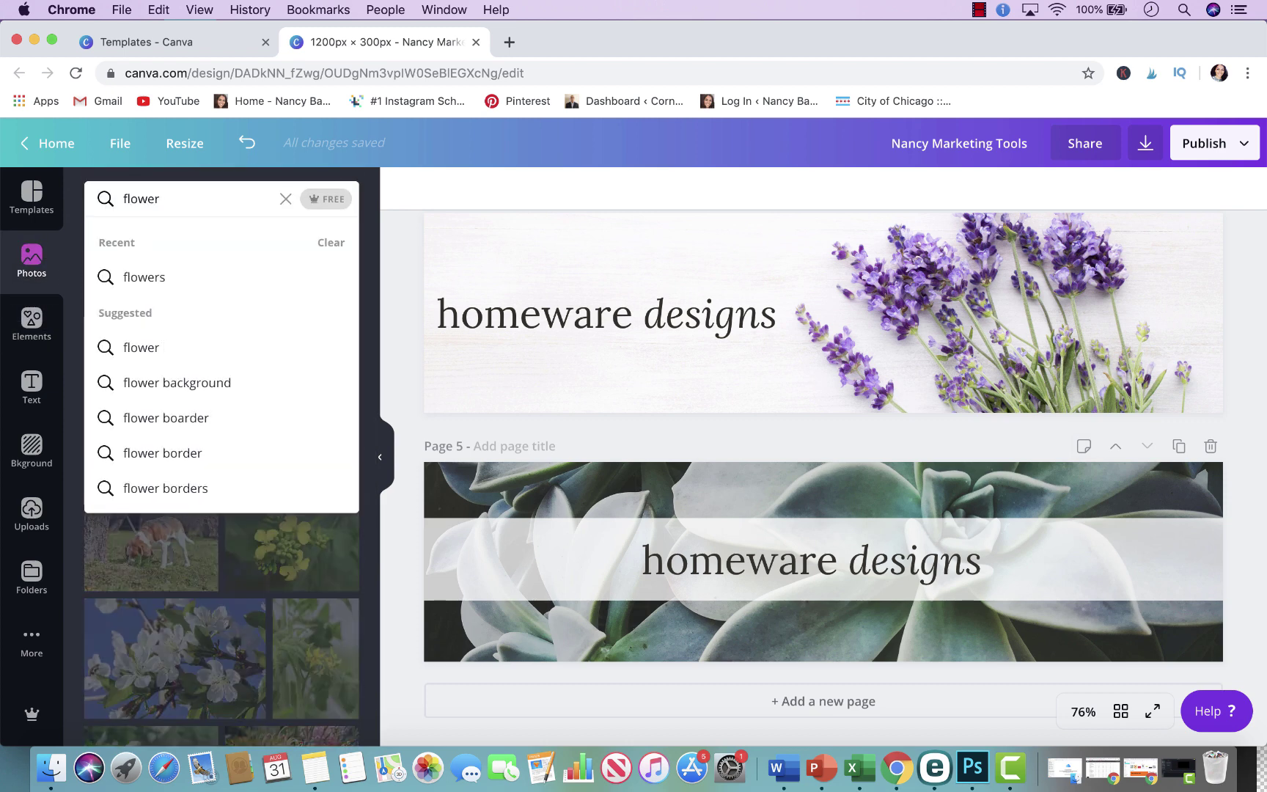
pyautogui.write('h')
pyautogui.press('BackSpace')
pyautogui.write('jewelry')
pyautogui.press('Return')
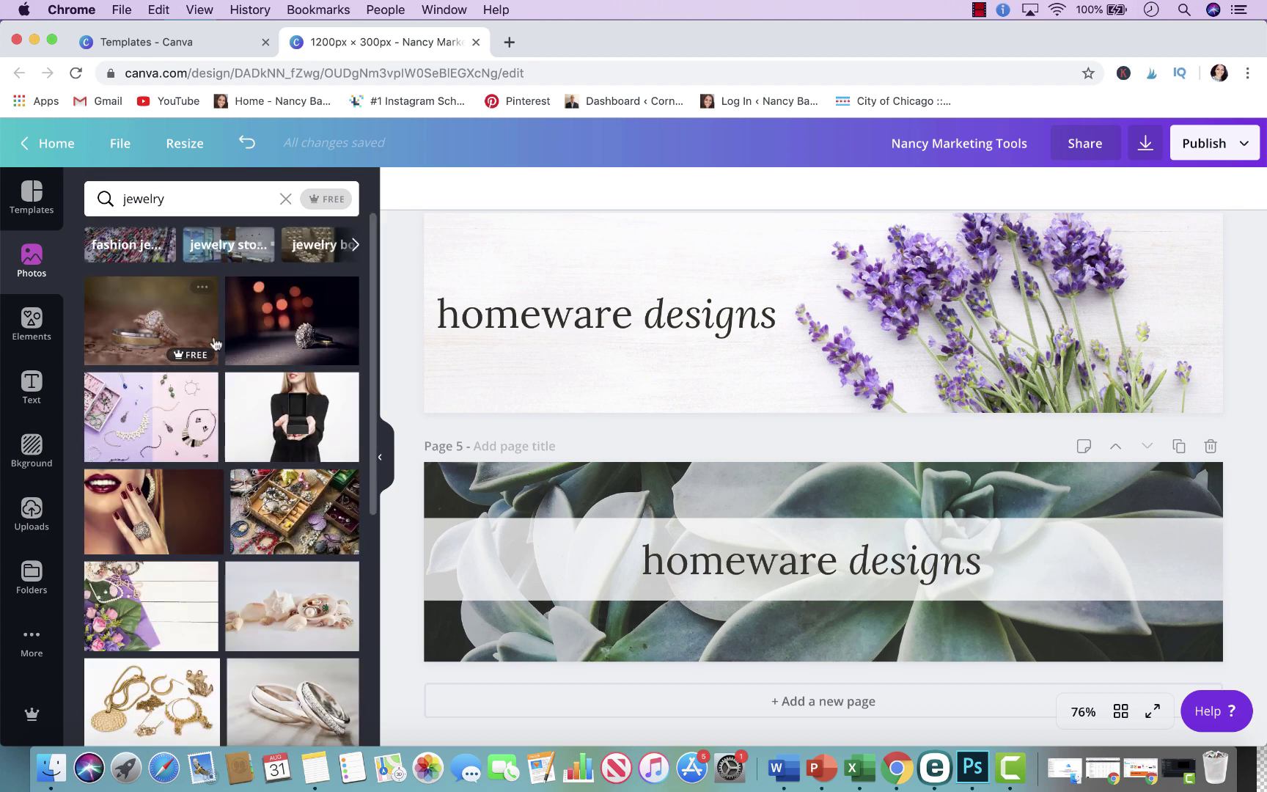
pyautogui.scroll(-5, 220, 411)
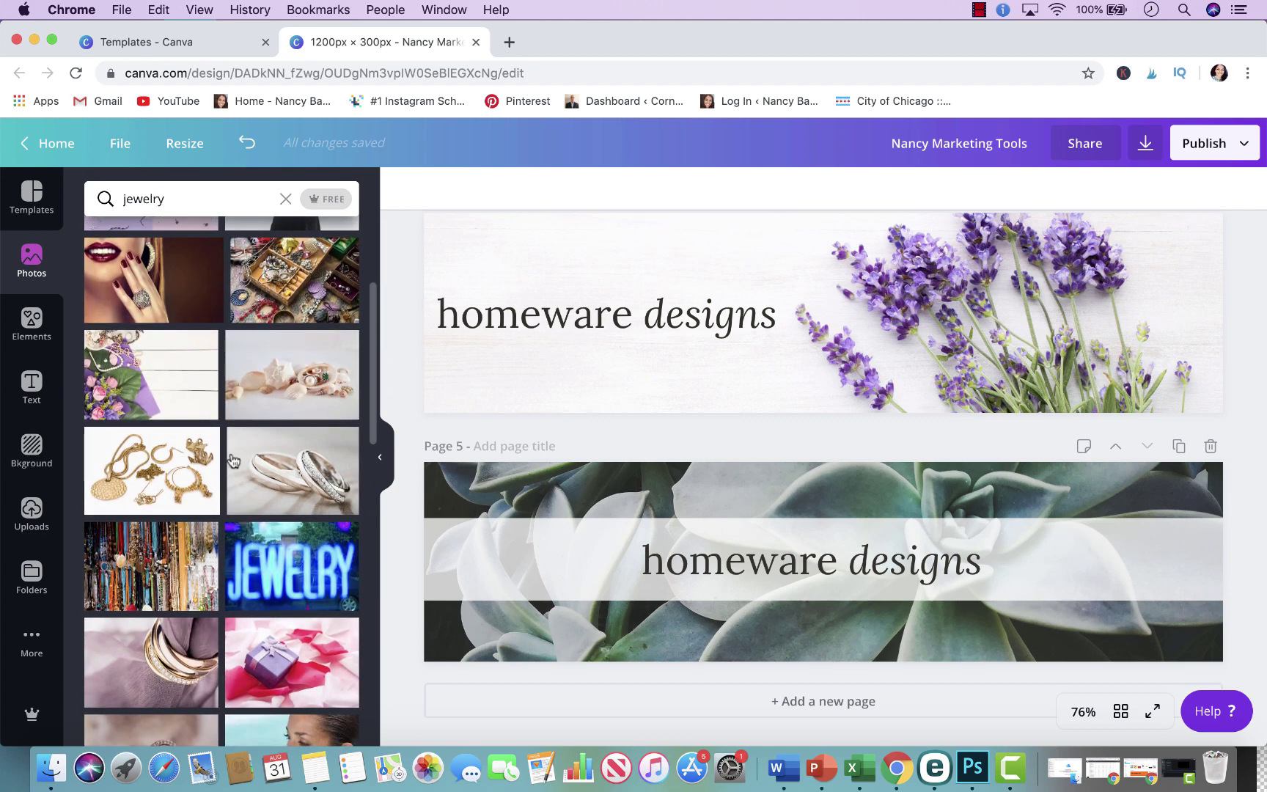
pyautogui.click(1178, 447)
# Place the wedding rings photo on Page 6 and stretch it to the page edges
pyautogui.moveTo(293, 484); pyautogui.dragTo(705, 543)
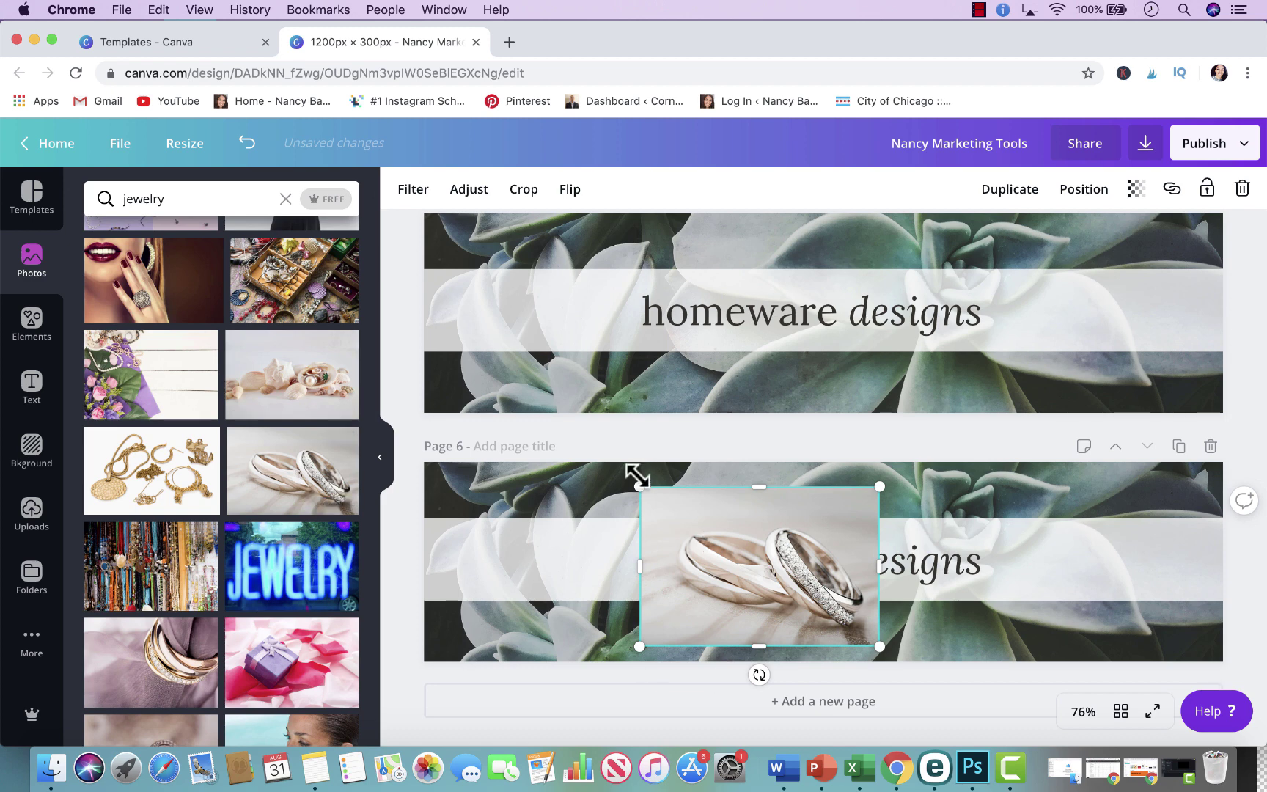
pyautogui.moveTo(639, 487); pyautogui.dragTo(352, 463)
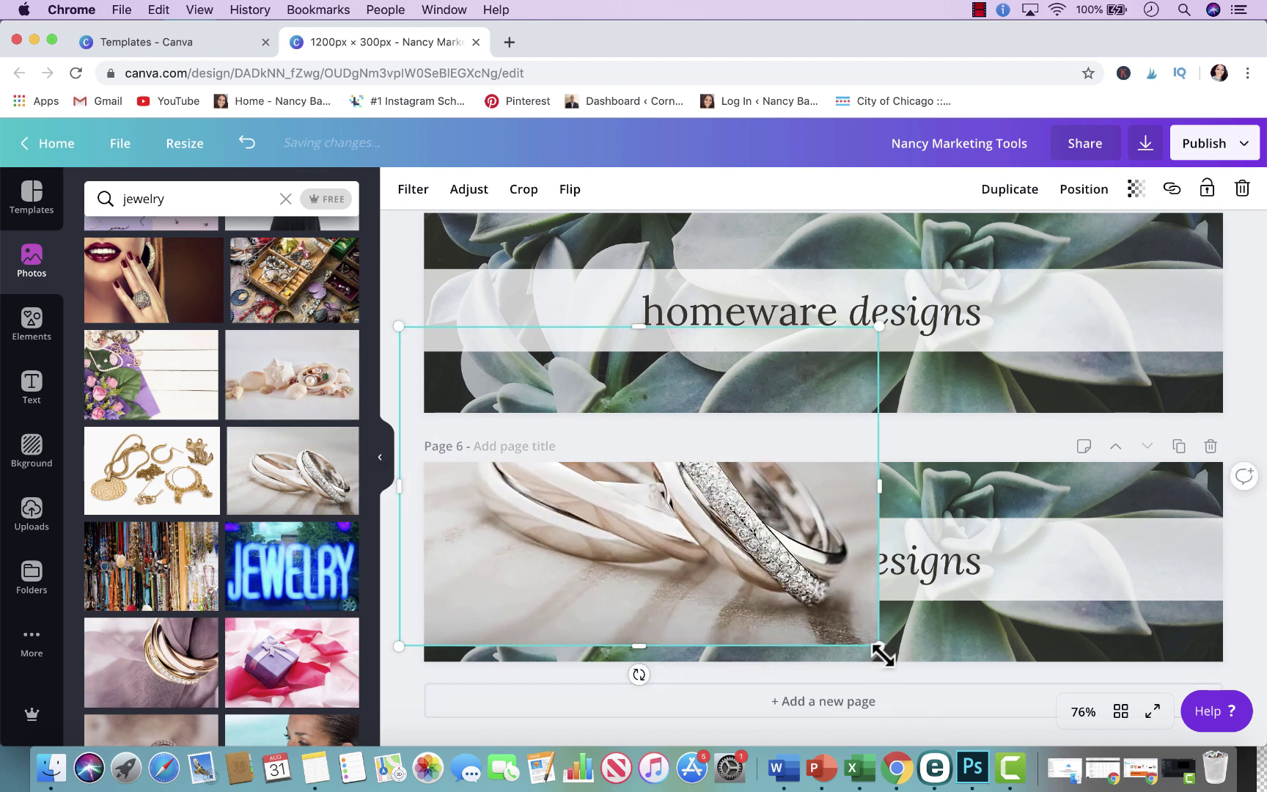
pyautogui.moveTo(878, 647); pyautogui.dragTo(1226, 729)
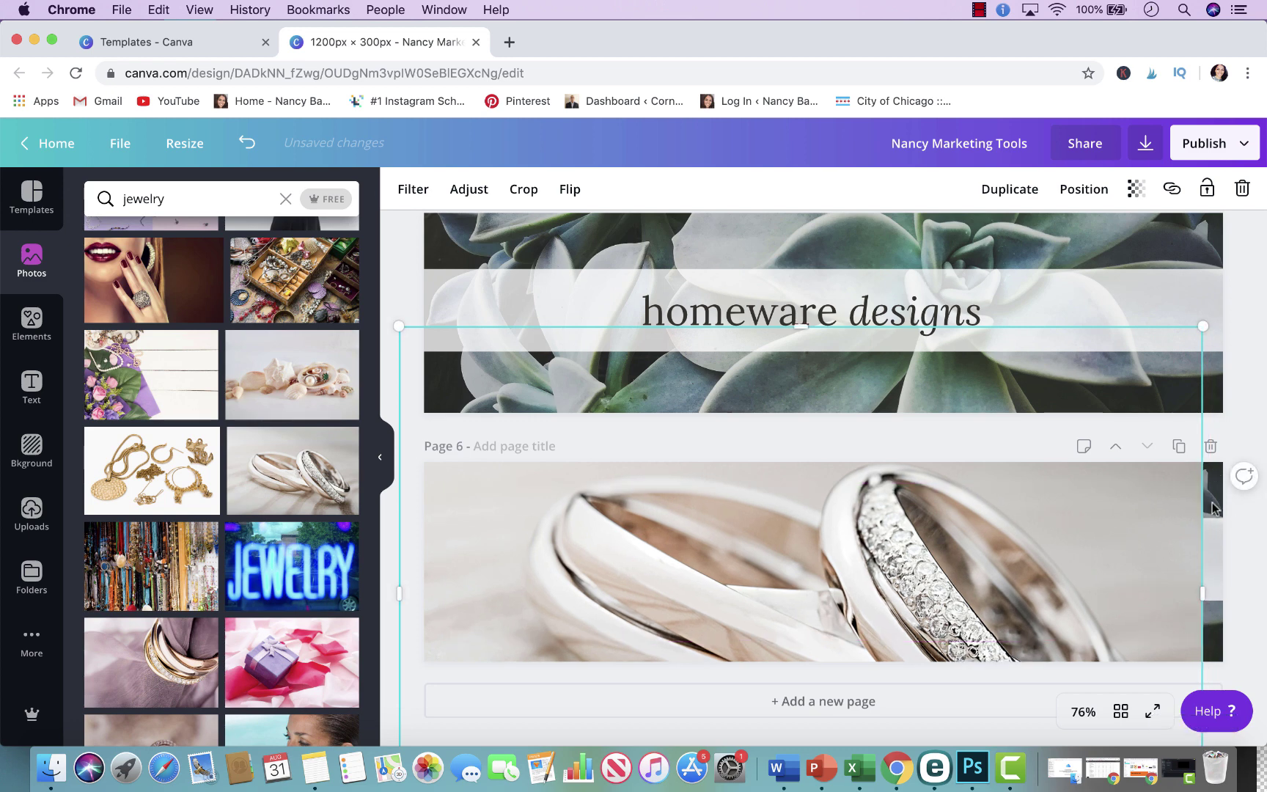
pyautogui.moveTo(1203, 593); pyautogui.dragTo(1247, 591)
# Send the rings photo backward behind the translucent band and heading
pyautogui.click(1148, 151)
pyautogui.click(1080, 141)
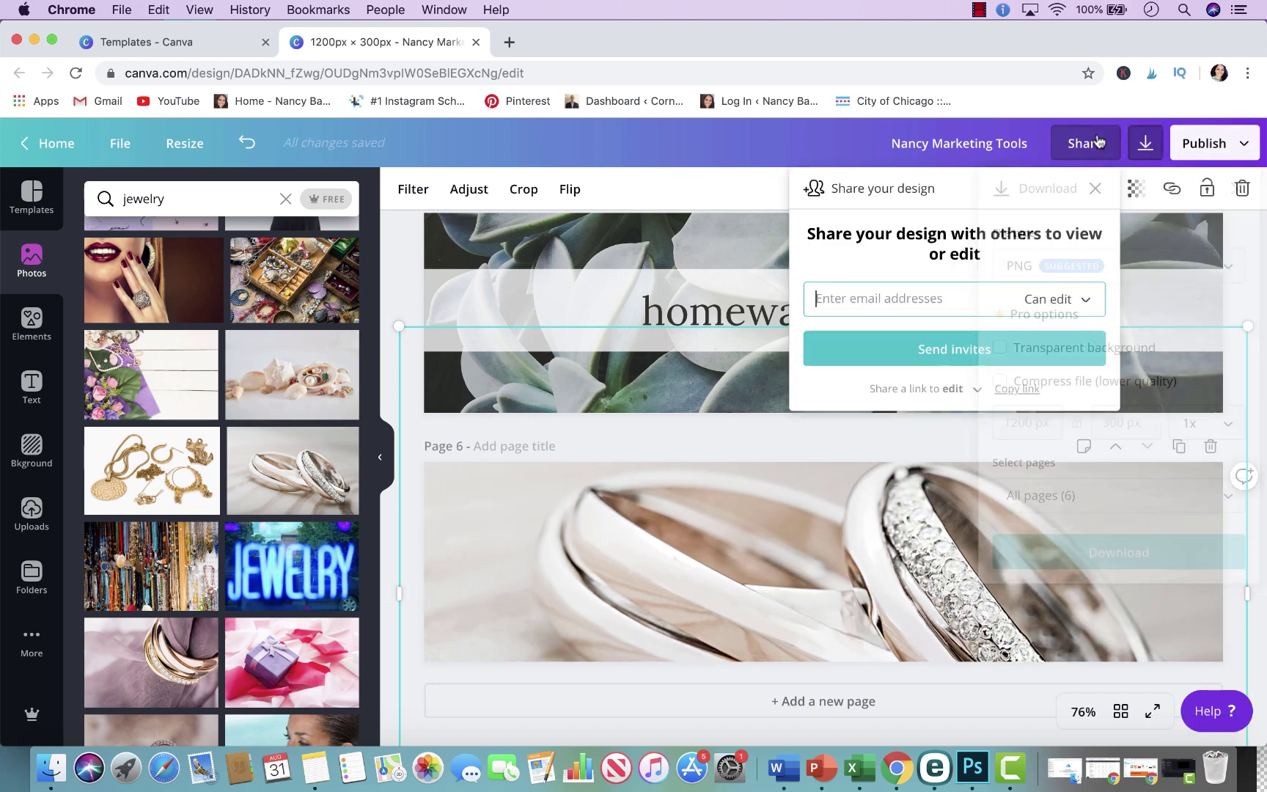
pyautogui.click(1139, 155)
pyautogui.press('Escape')
pyautogui.click(1084, 190)
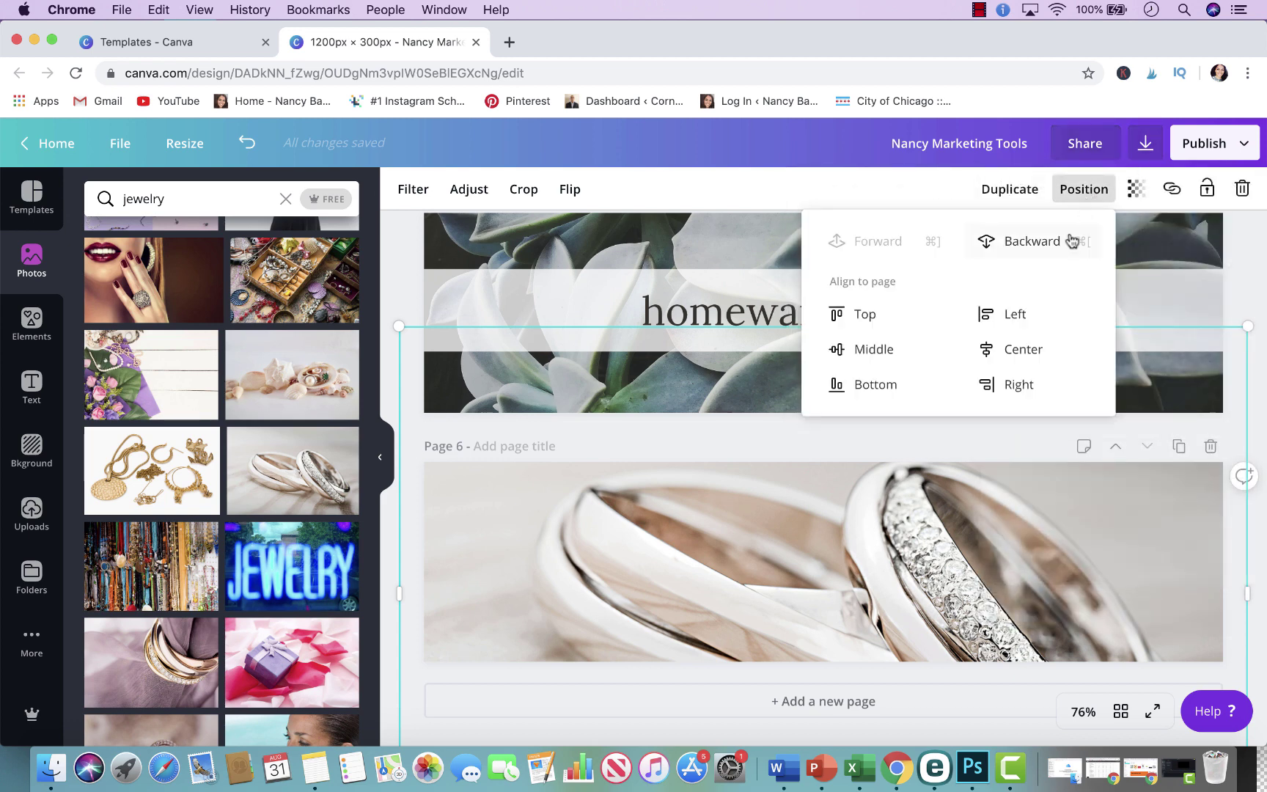
pyautogui.click(1038, 241)
pyautogui.click(1037, 243)
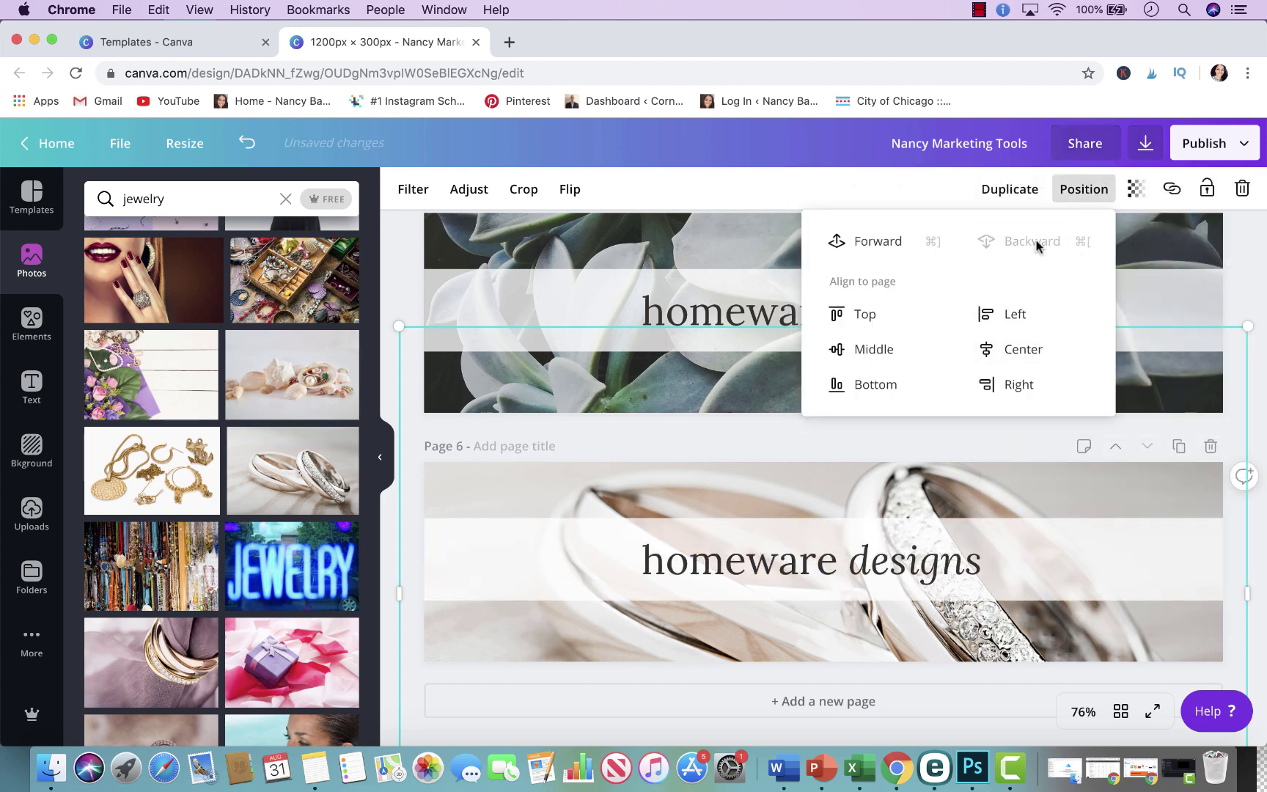
pyautogui.click(1253, 424)
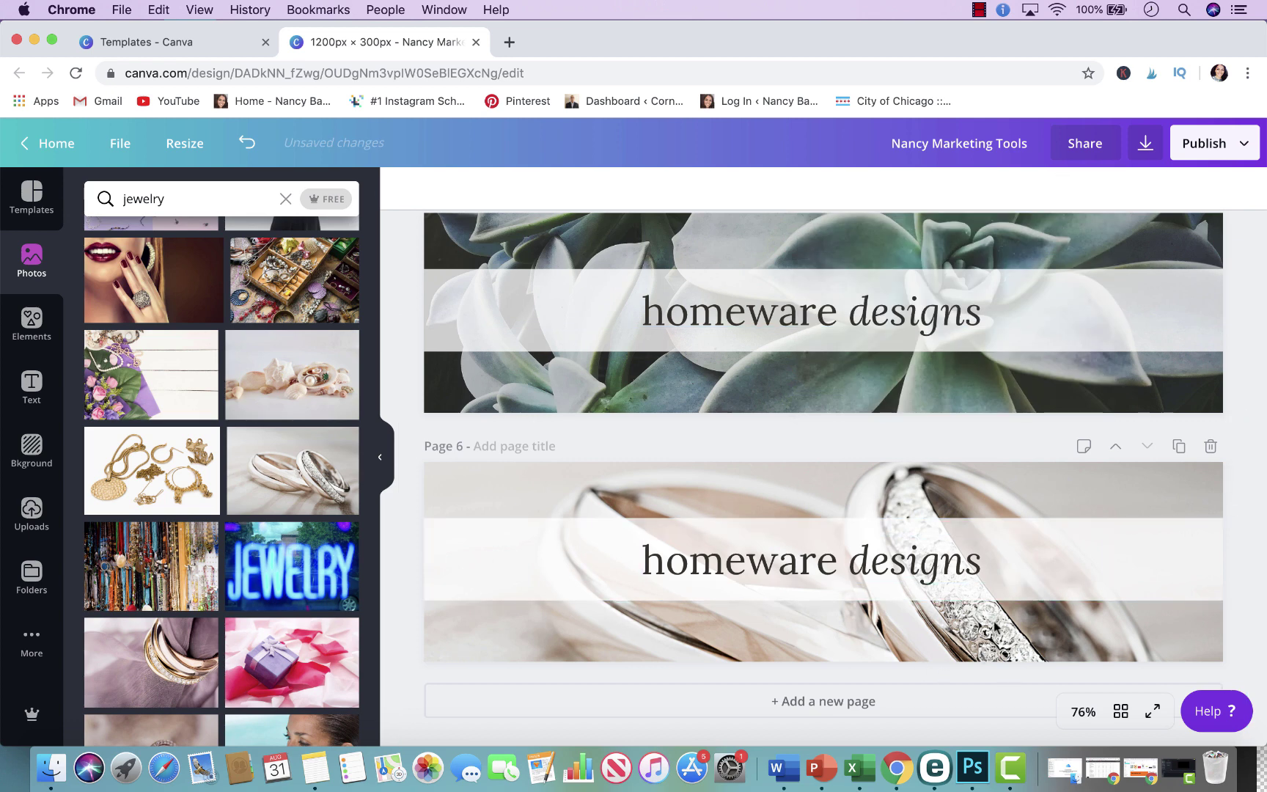
# Make page 6's band black and the homeware designs text white
pyautogui.click(1152, 573)
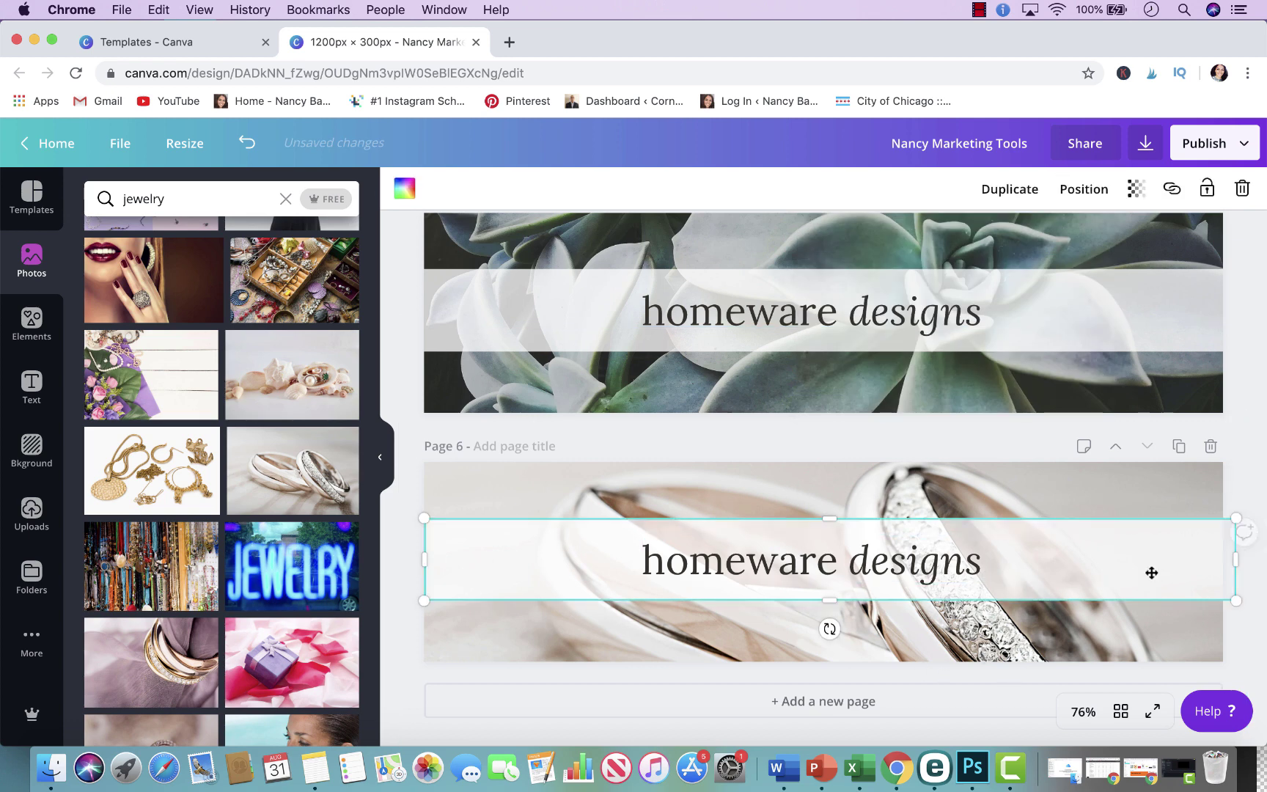
pyautogui.click(403, 189)
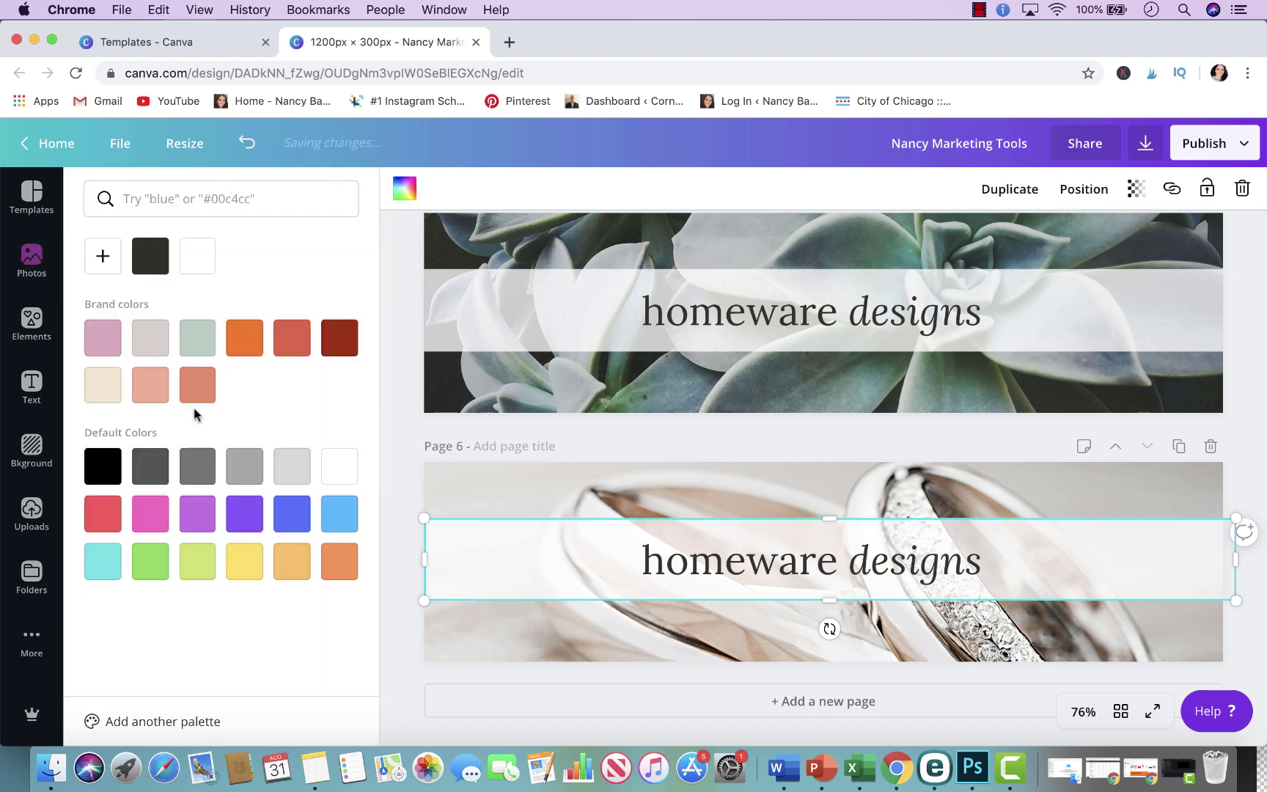
pyautogui.click(117, 464)
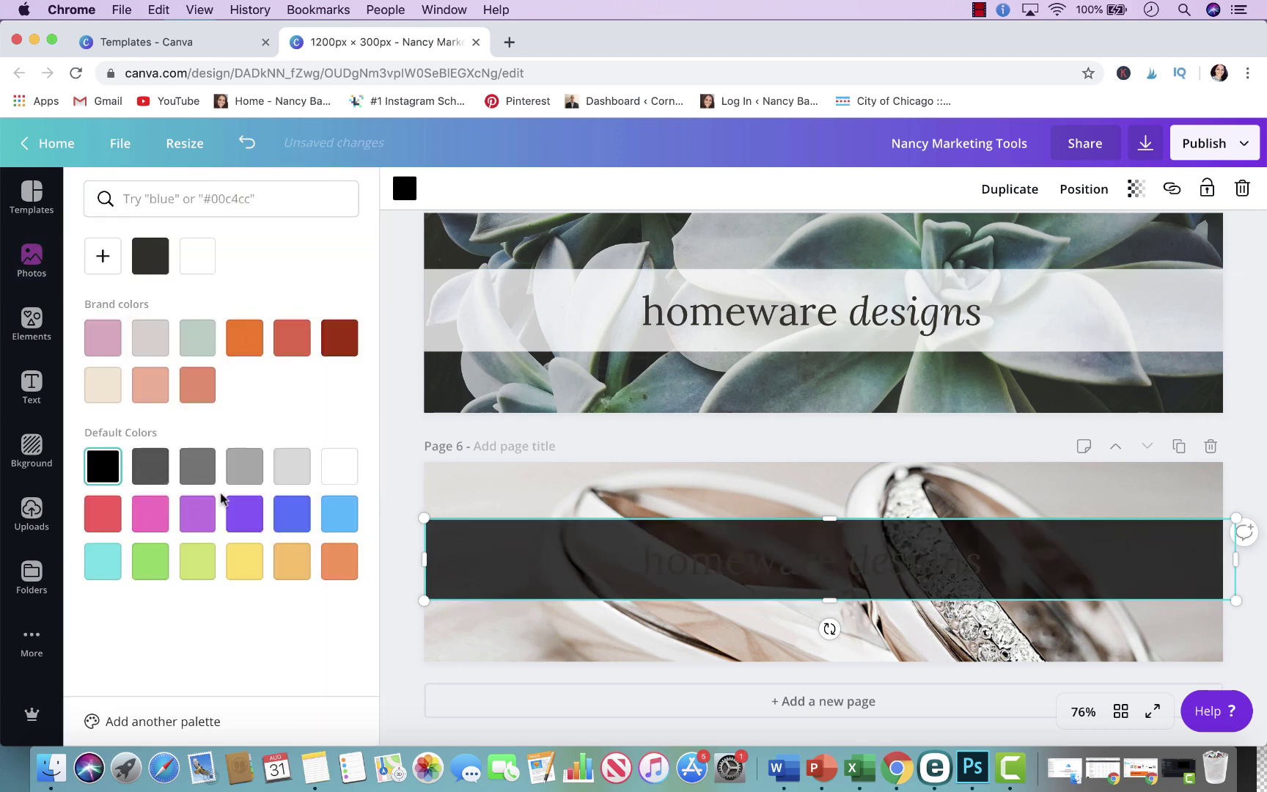
pyautogui.click(715, 577)
pyautogui.click(711, 572)
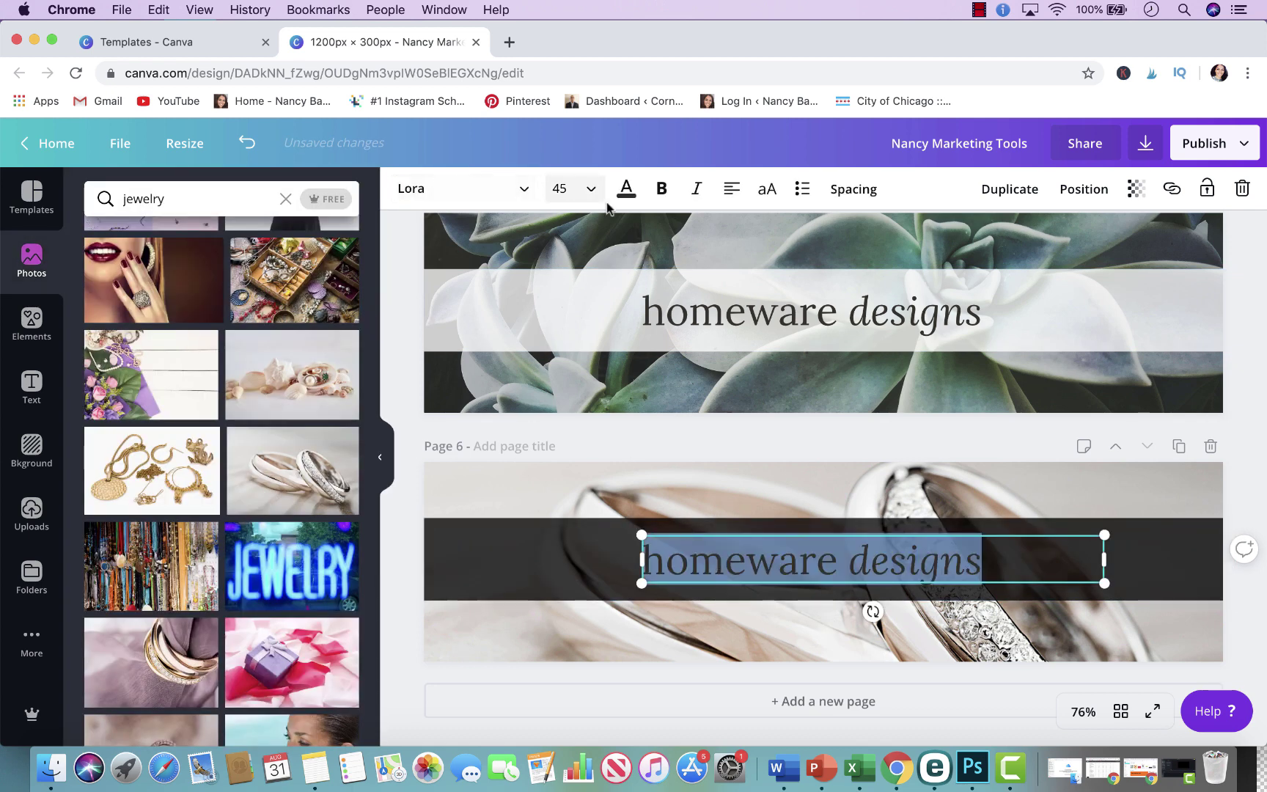
pyautogui.click(629, 192)
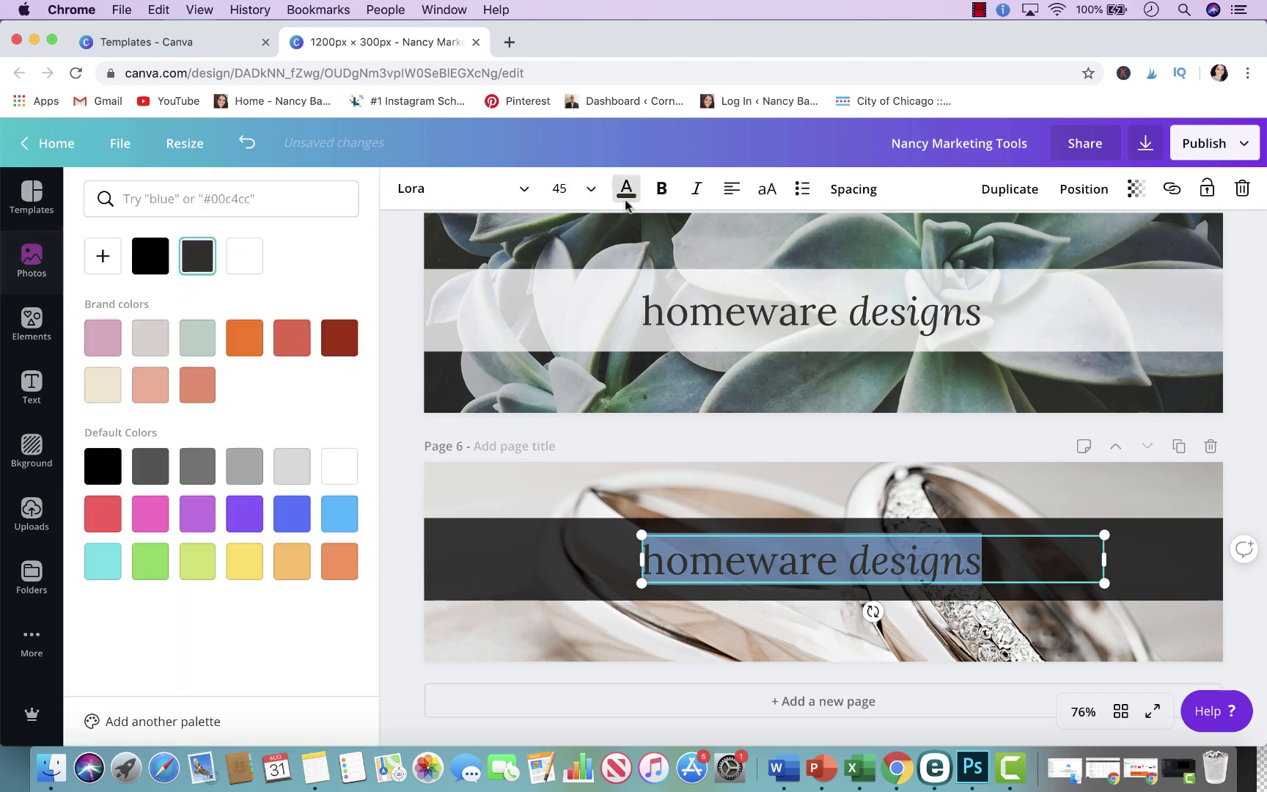
pyautogui.click(244, 256)
pyautogui.click(402, 664)
# Set the black band's transparency to 51
pyautogui.click(509, 584)
pyautogui.click(1081, 190)
pyautogui.click(1136, 190)
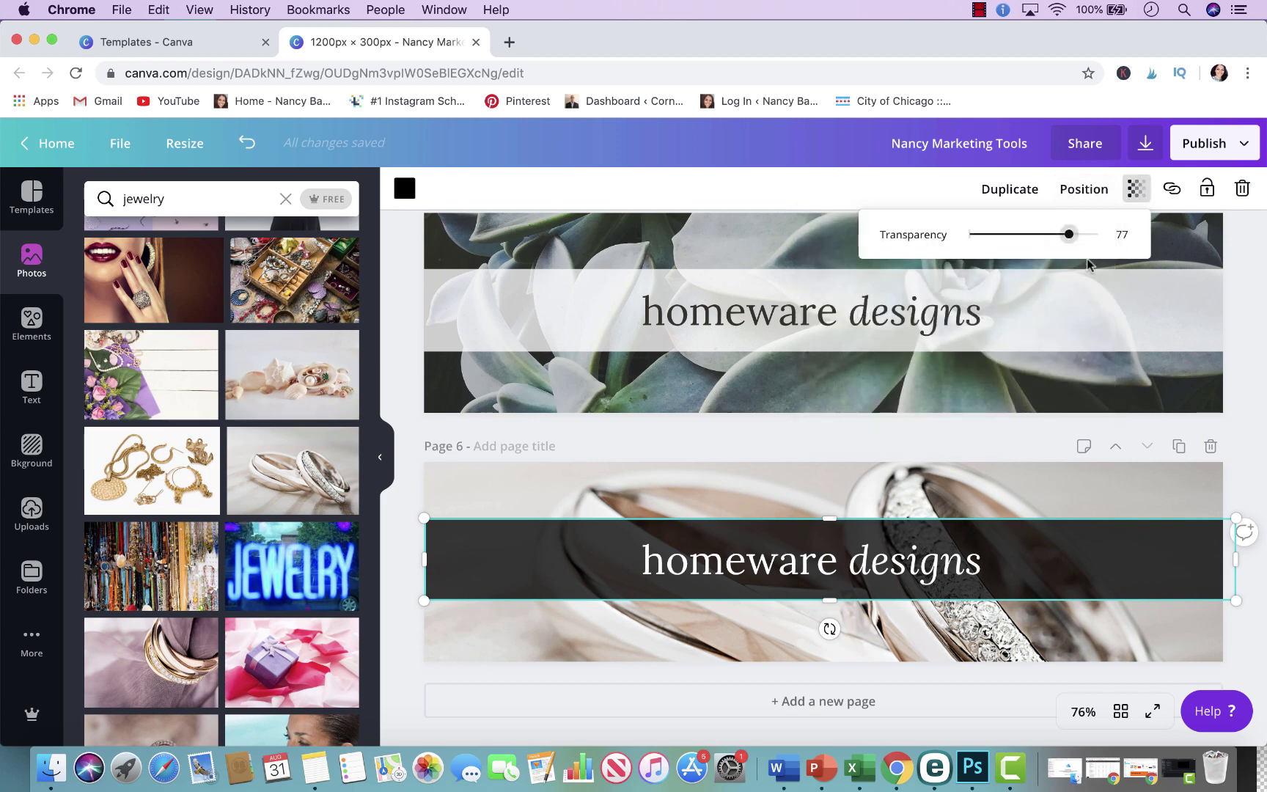
pyautogui.moveTo(1070, 236); pyautogui.dragTo(1036, 235)
pyautogui.click(1238, 478)
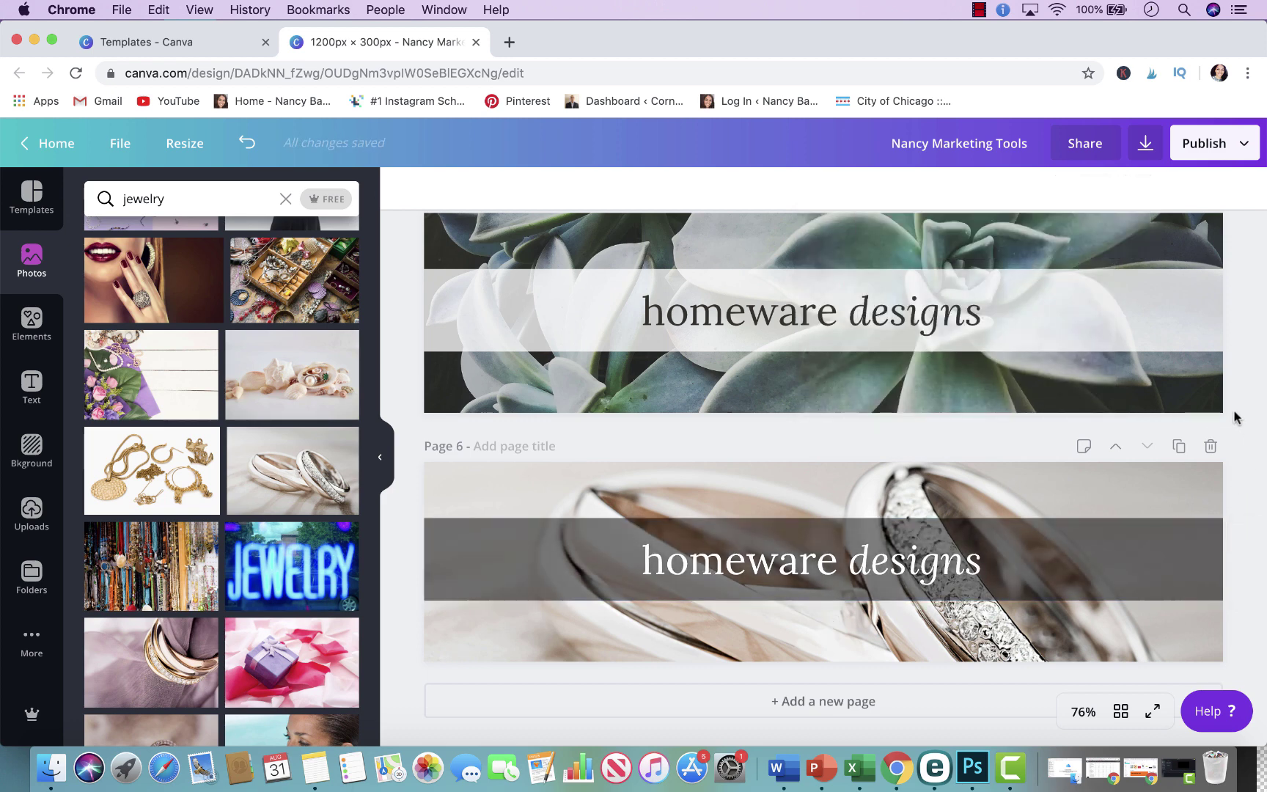
# Duplicate page 6 as a new page 7
pyautogui.scroll(15, 1166, 440)
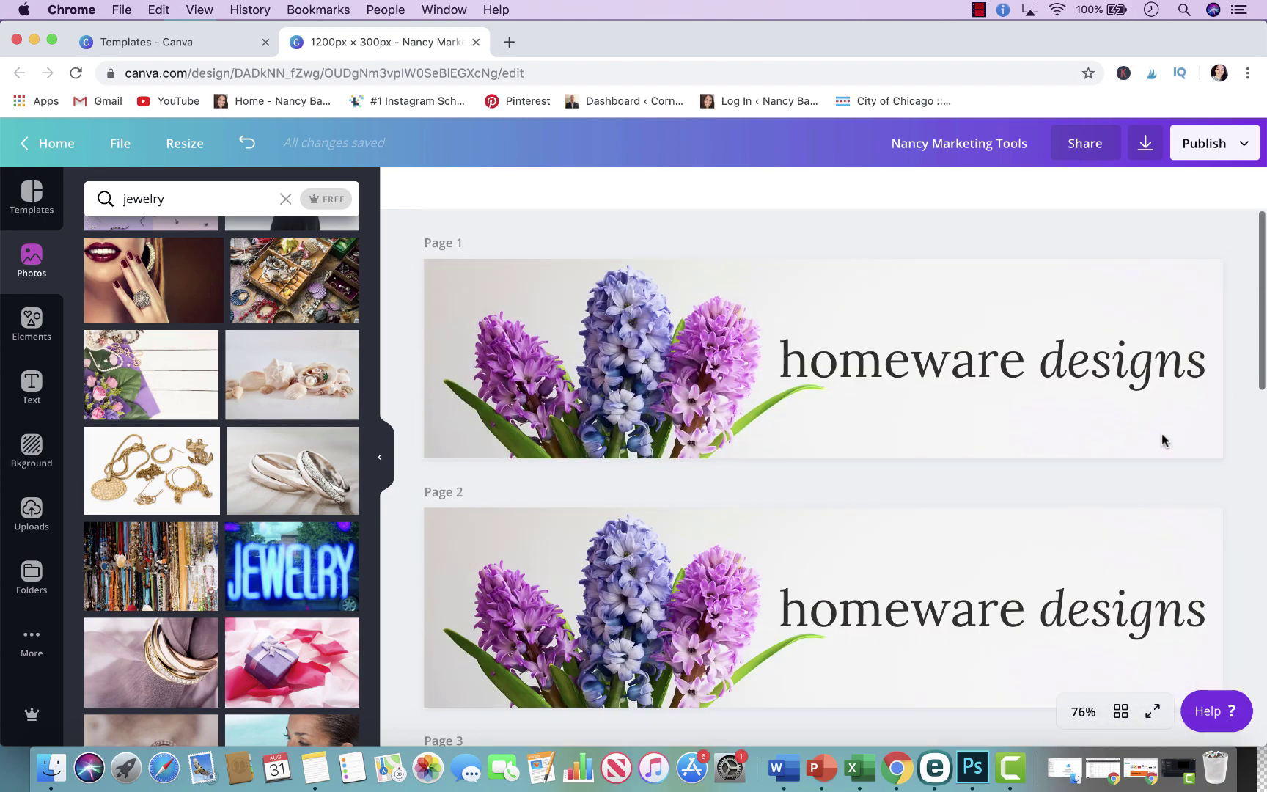
pyautogui.scroll(-15, 1165, 440)
pyautogui.click(1174, 447)
# Scroll through the jewelry photo results to find the next image
pyautogui.scroll(-6, 212, 531)
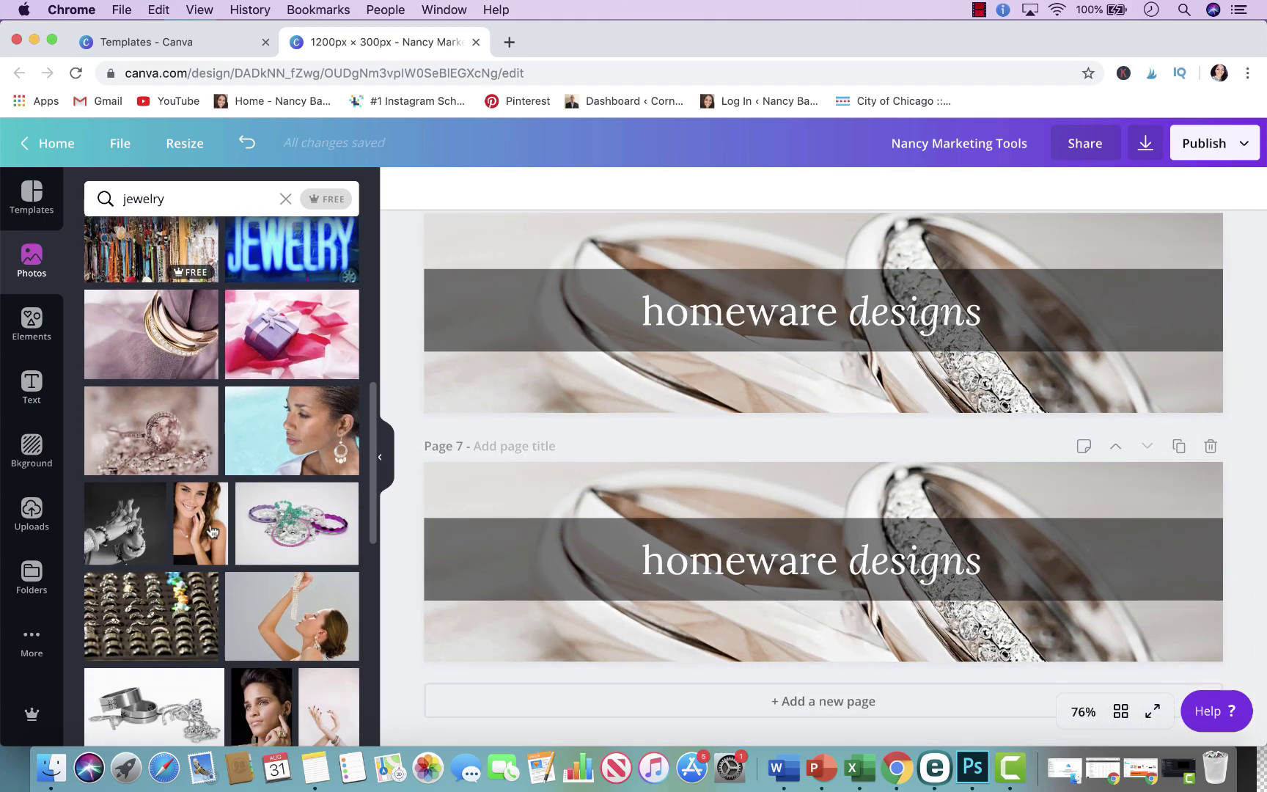
pyautogui.scroll(-10, 212, 532)
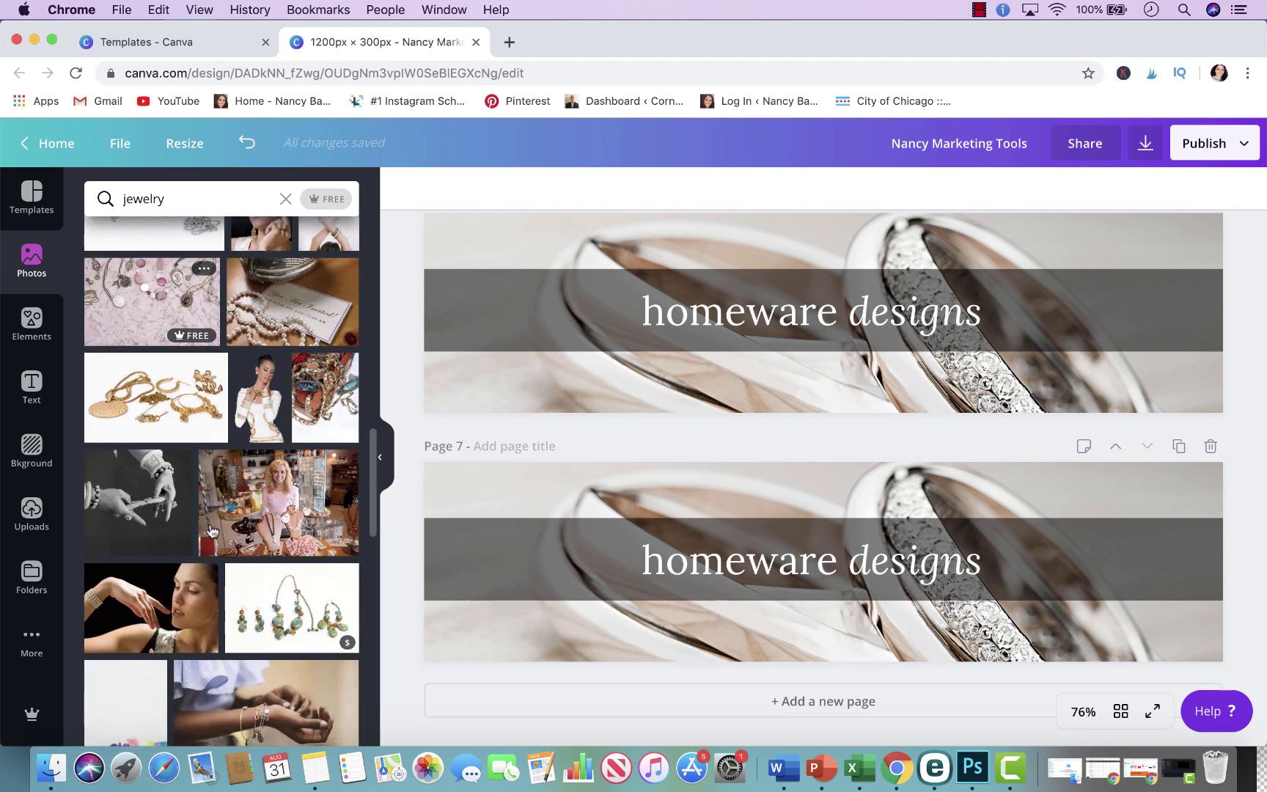
pyautogui.scroll(-4, 212, 531)
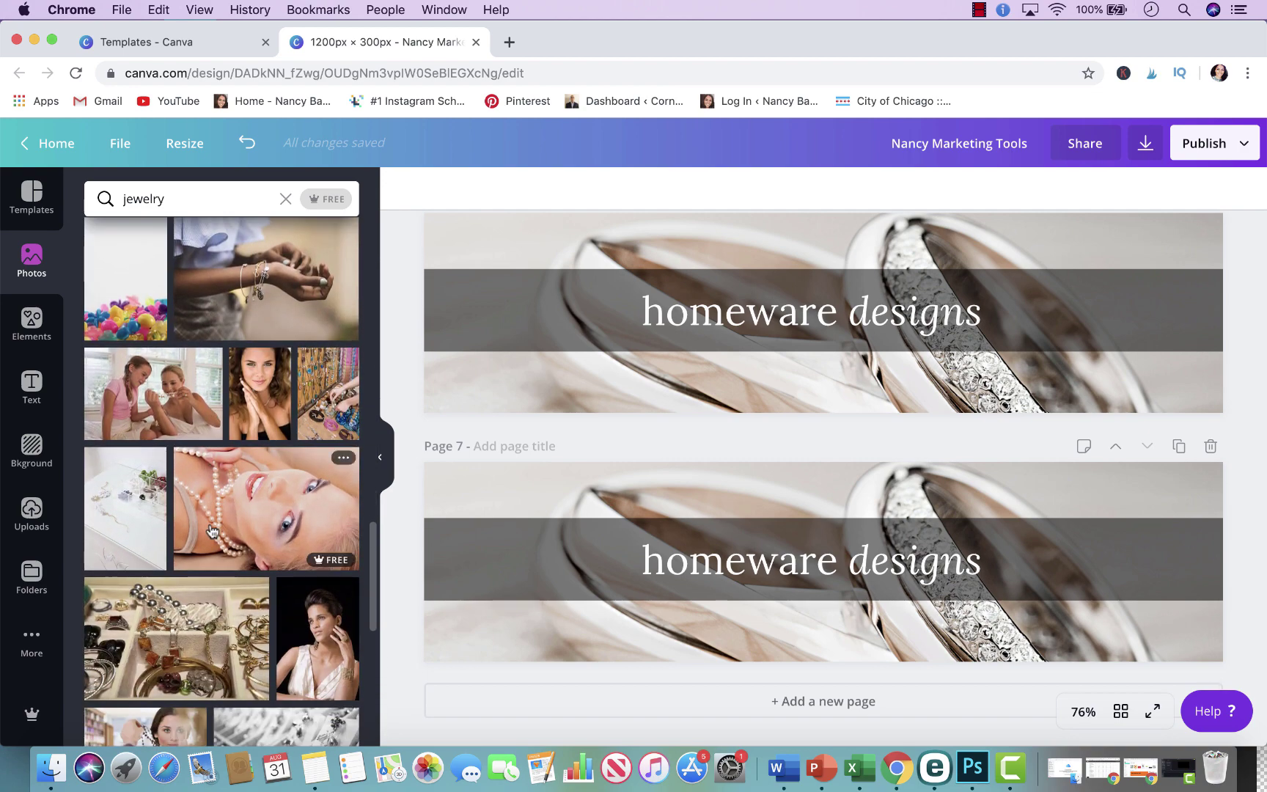
pyautogui.scroll(5, 212, 532)
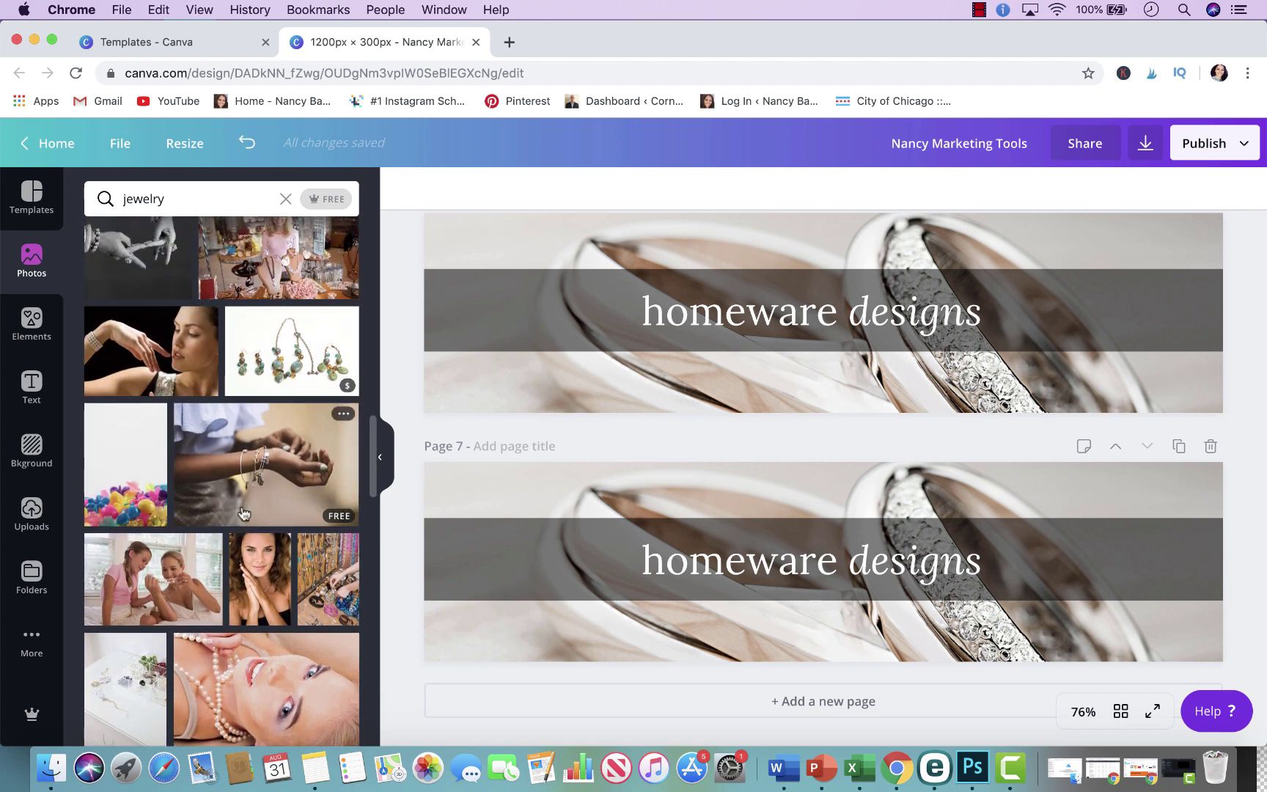
pyautogui.scroll(-5, 244, 512)
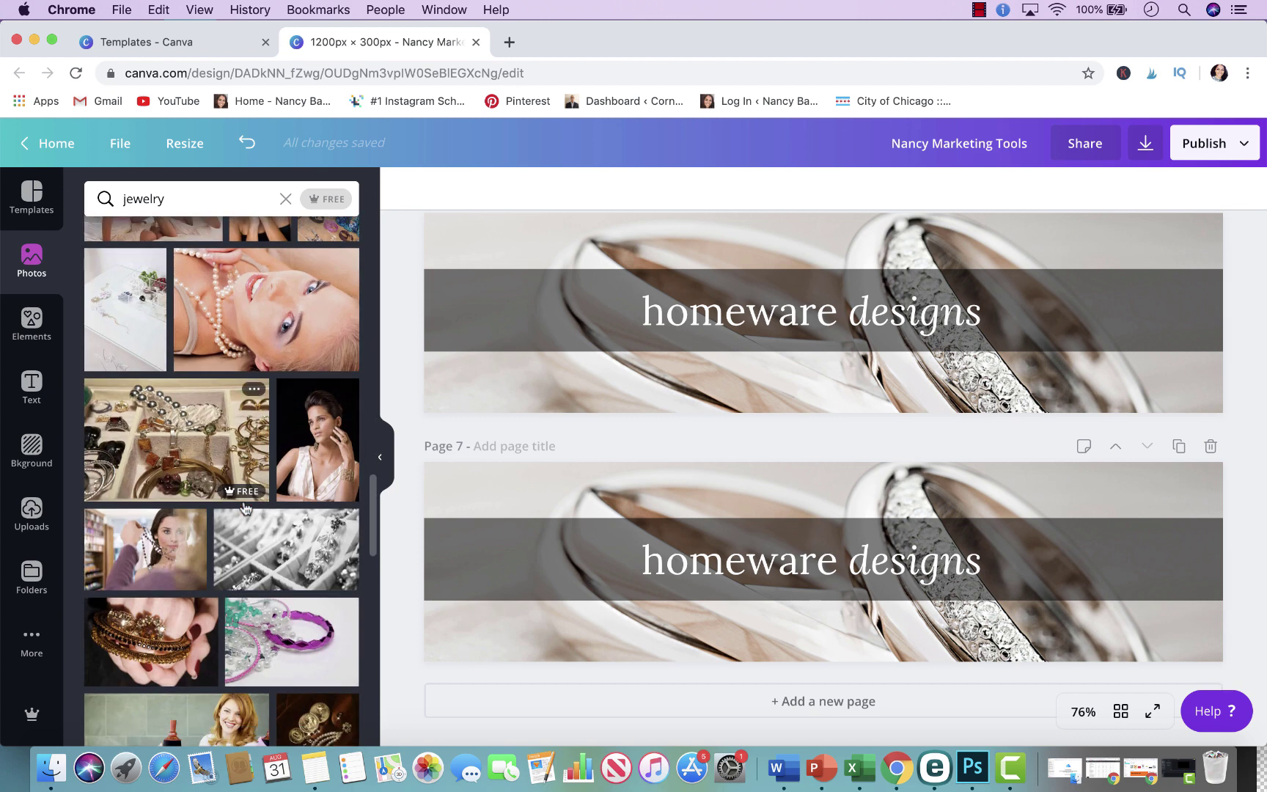
pyautogui.scroll(-15, 246, 507)
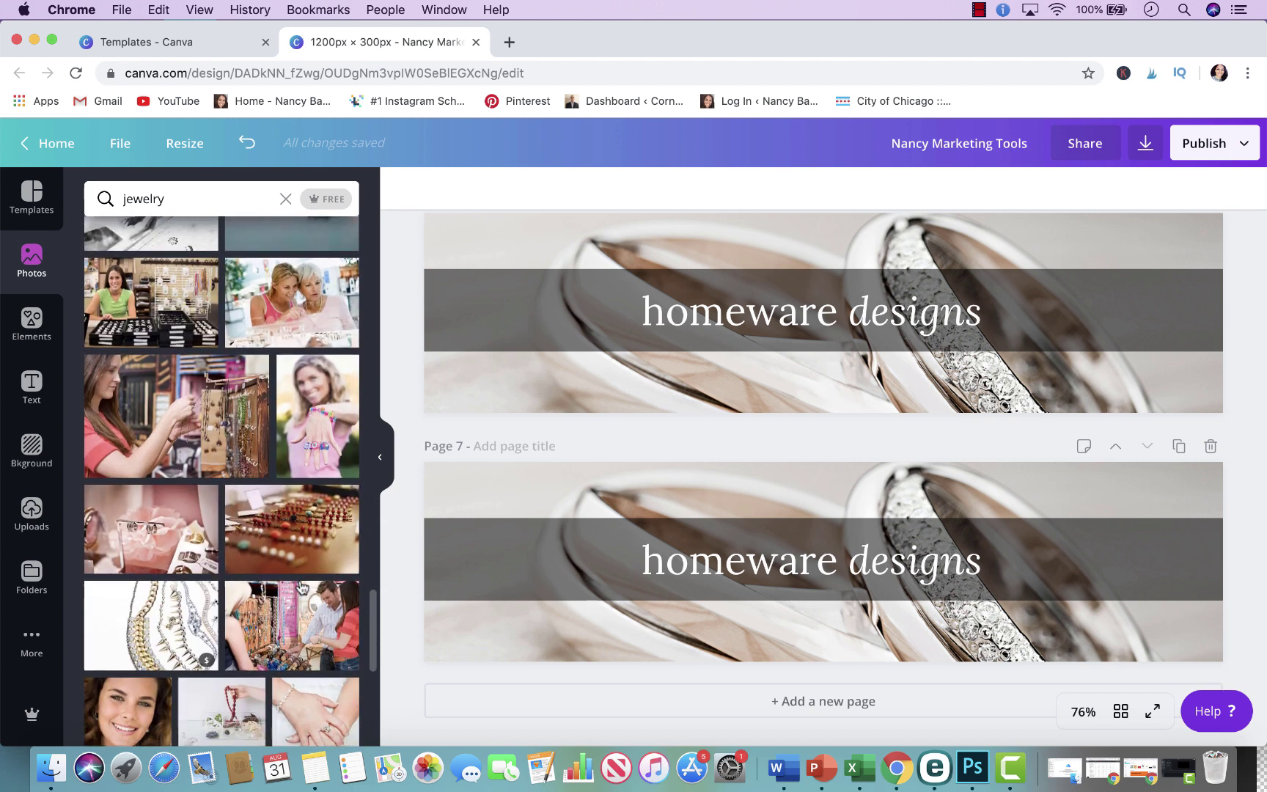
pyautogui.scroll(-5, 301, 587)
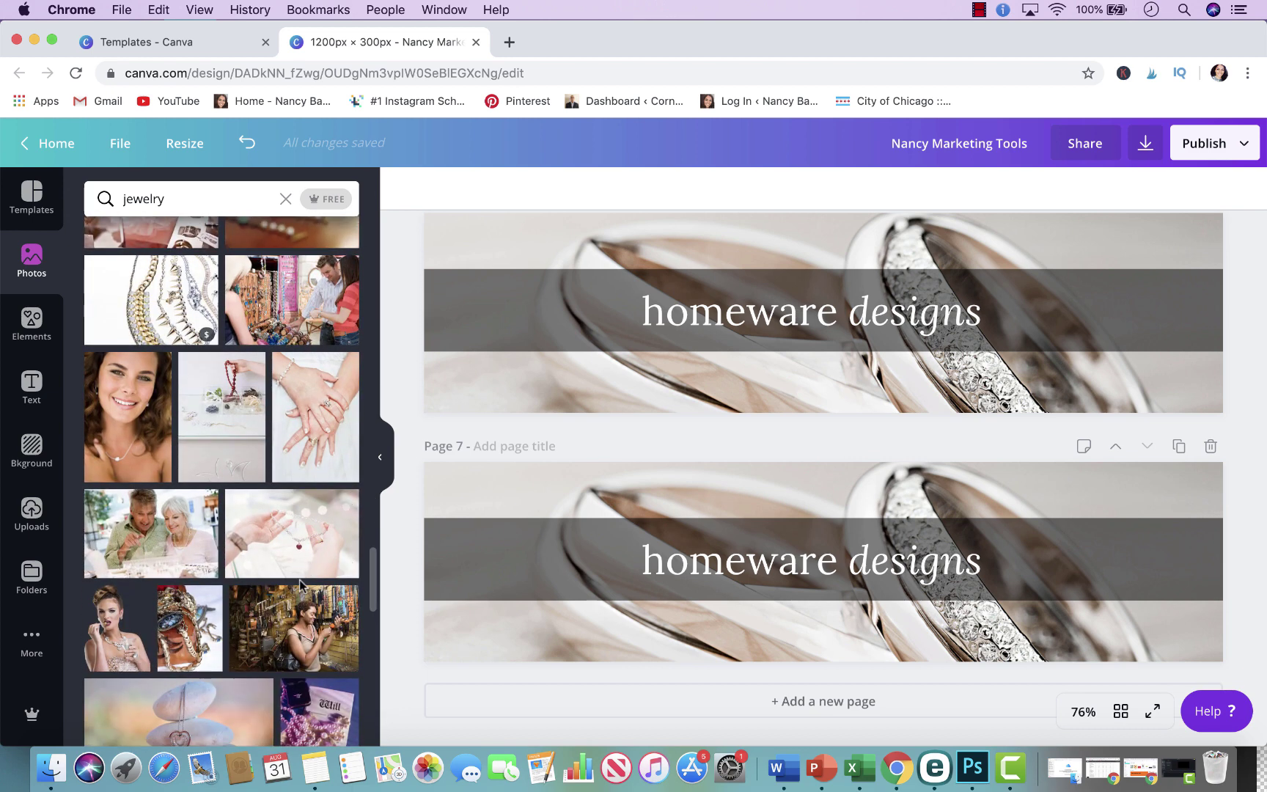
pyautogui.scroll(-2, 301, 584)
pyautogui.scroll(-3, 301, 587)
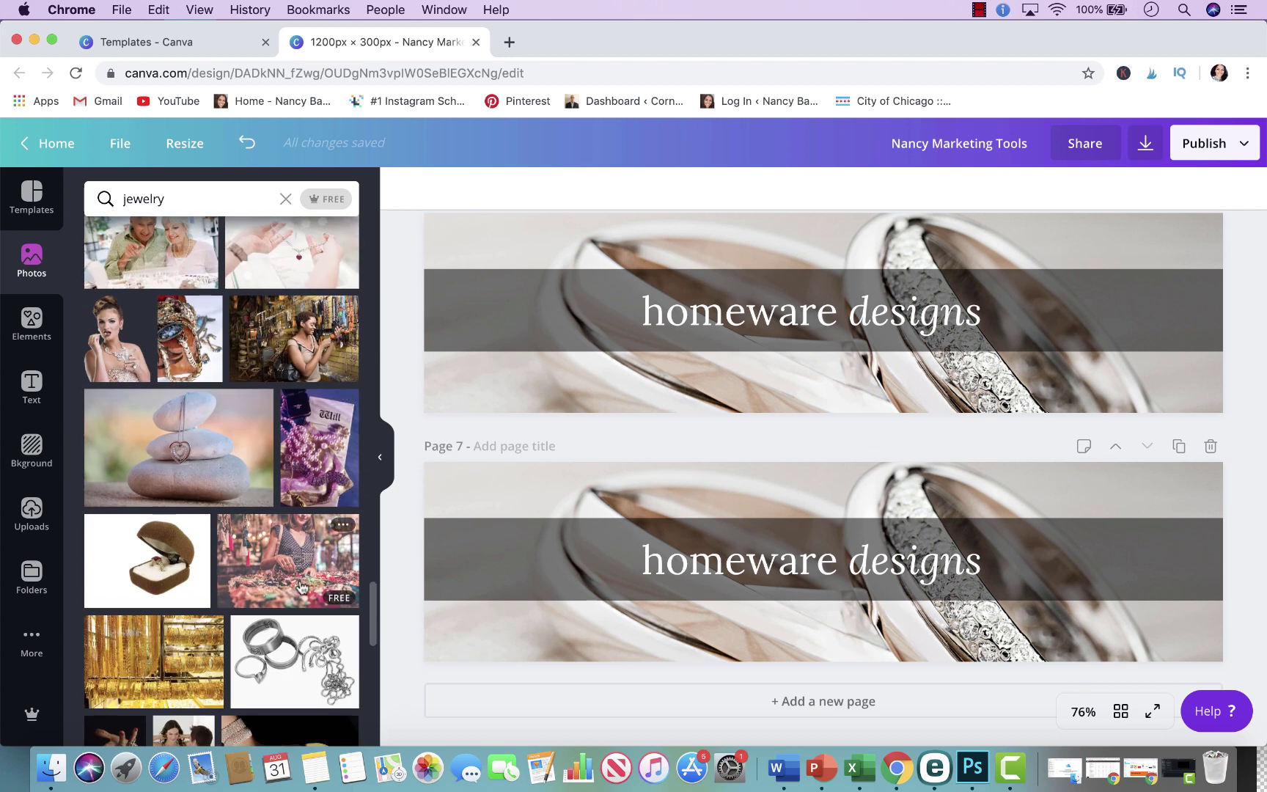
pyautogui.scroll(-4, 301, 587)
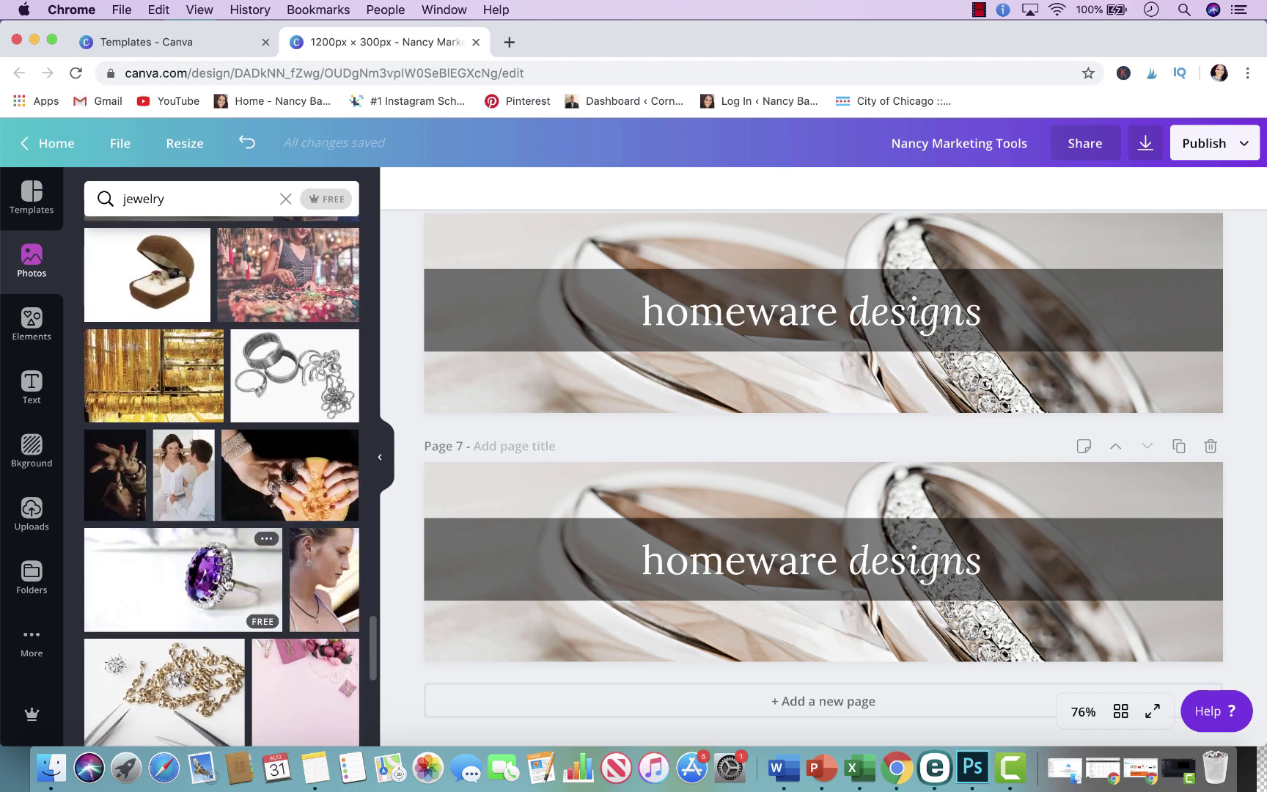
pyautogui.scroll(-2, 229, 576)
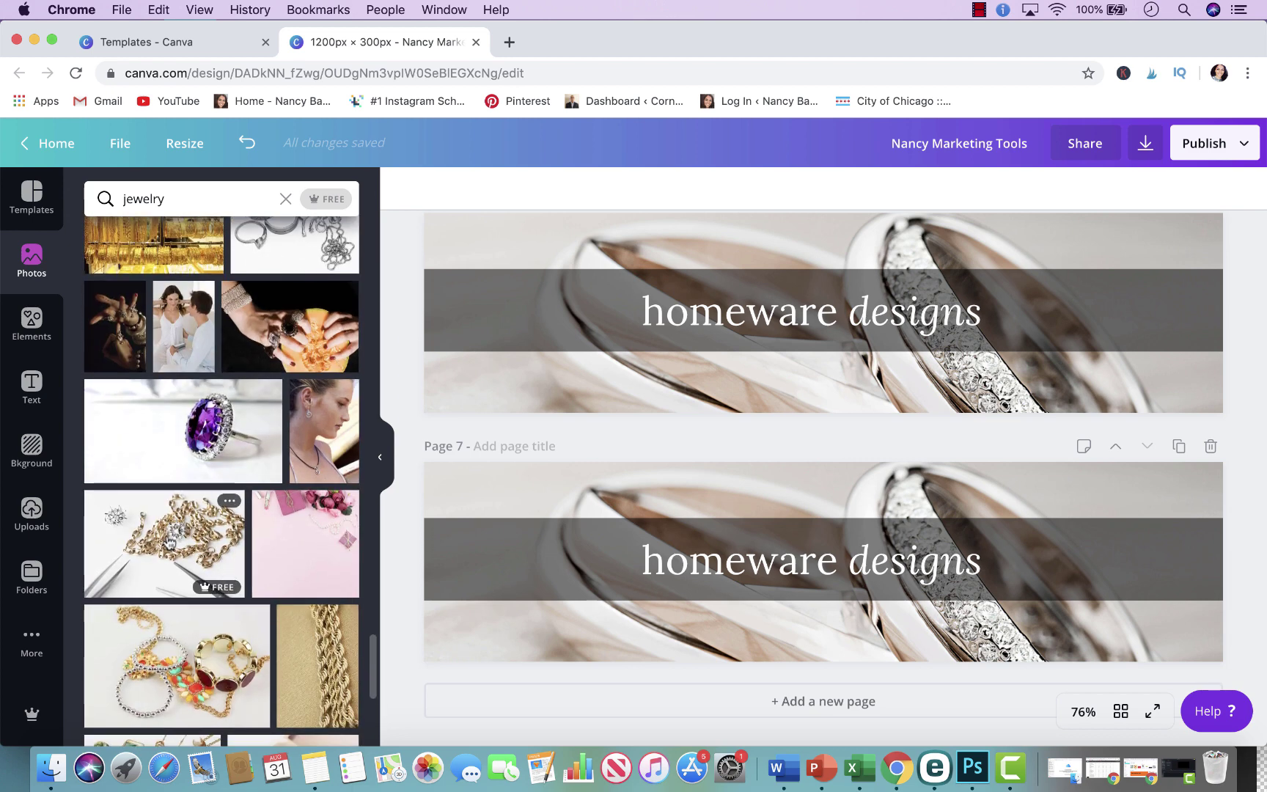
# Fill page 7 with the gold chain photo behind the dark band, then duplicate it as page 8
pyautogui.moveTo(171, 542); pyautogui.dragTo(807, 506)
pyautogui.moveTo(719, 463); pyautogui.dragTo(234, 359)
pyautogui.moveTo(884, 543); pyautogui.dragTo(925, 639)
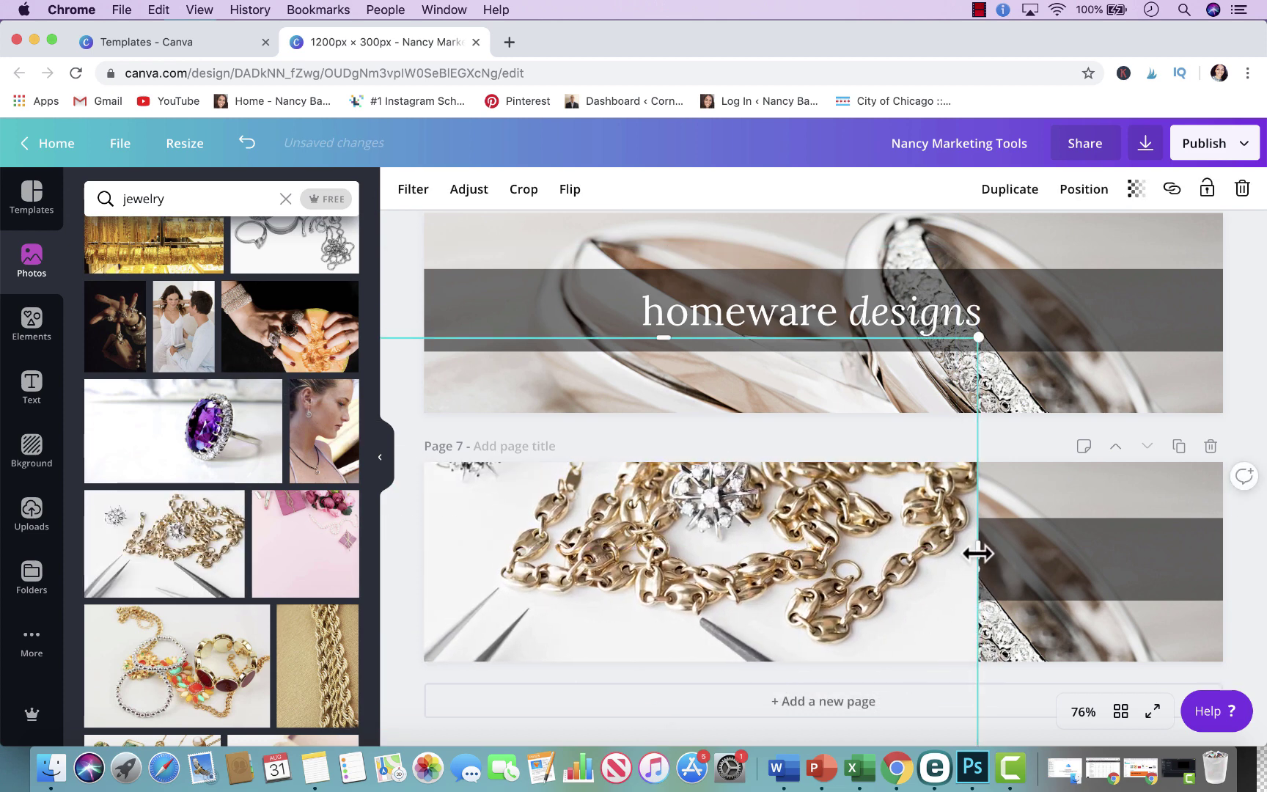
pyautogui.moveTo(978, 553); pyautogui.dragTo(1206, 550)
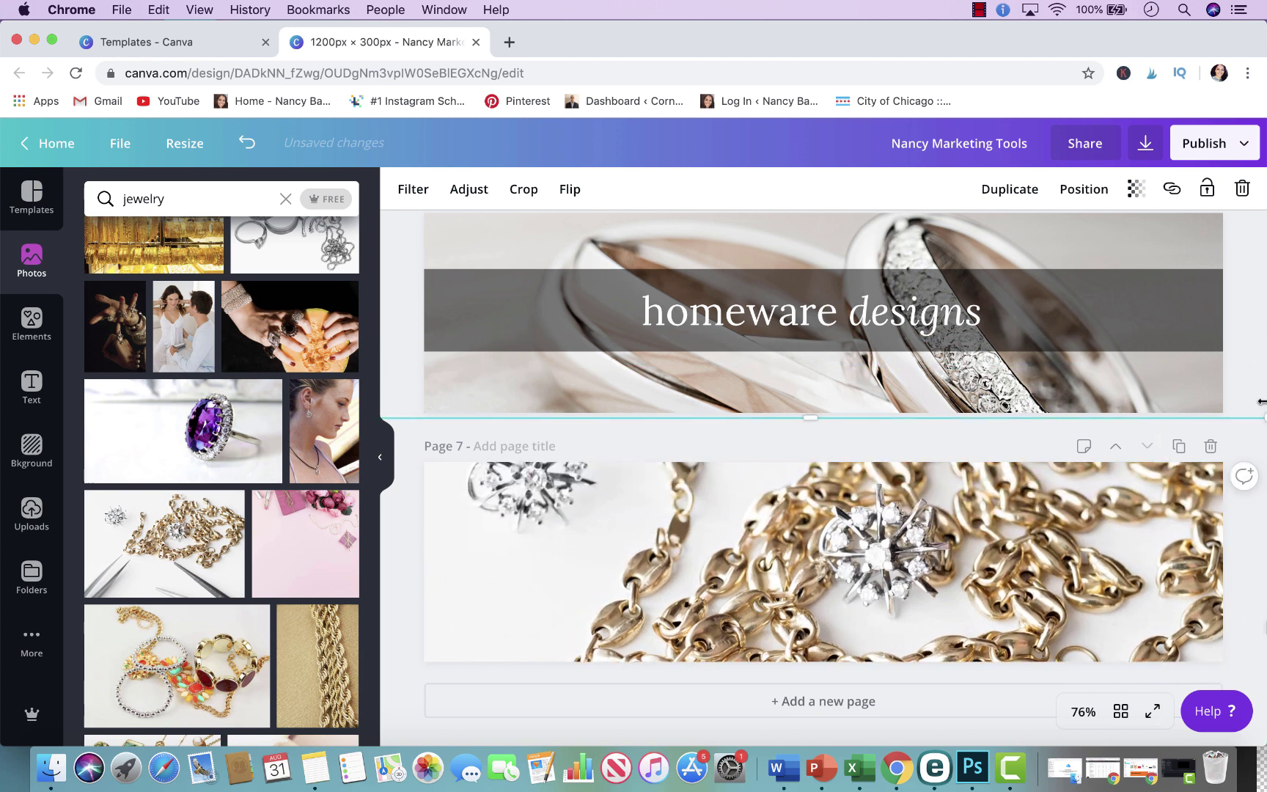
pyautogui.press('super+v')
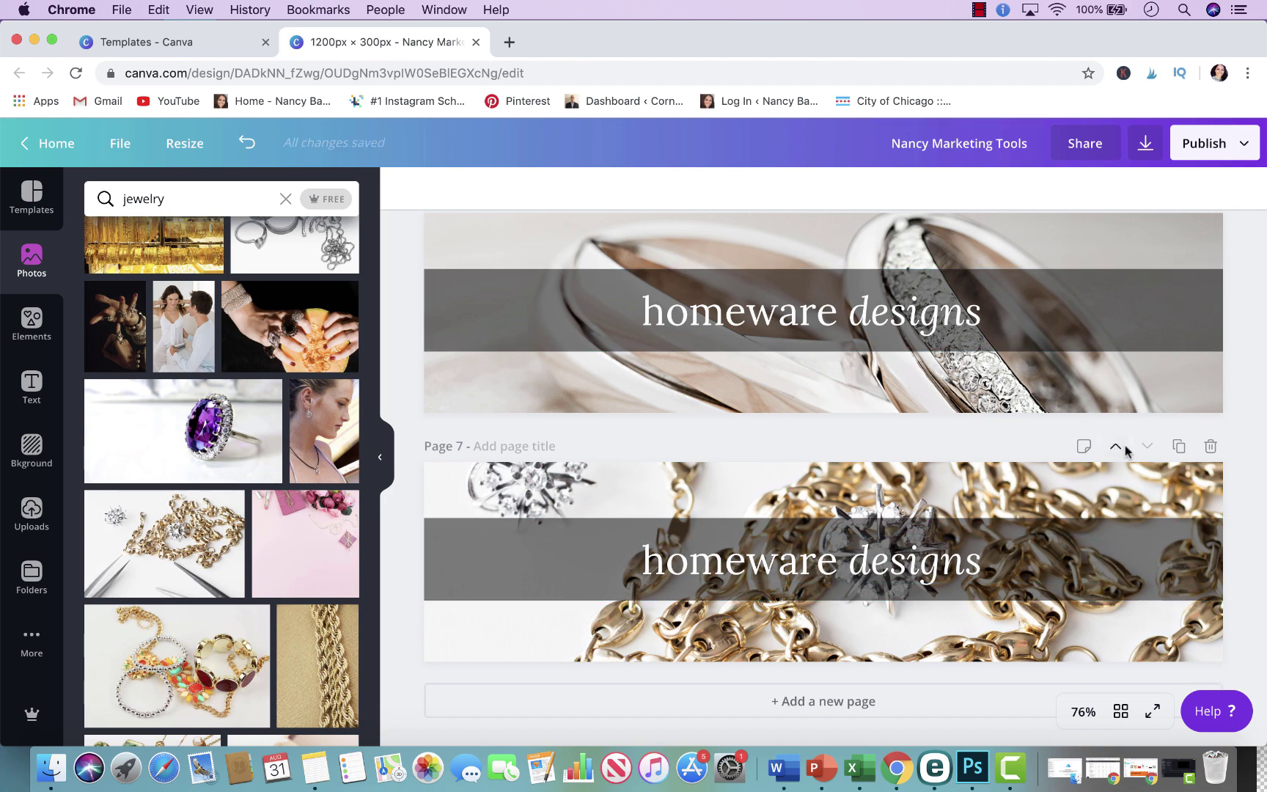
pyautogui.click(1178, 446)
pyautogui.scroll(-4, 139, 577)
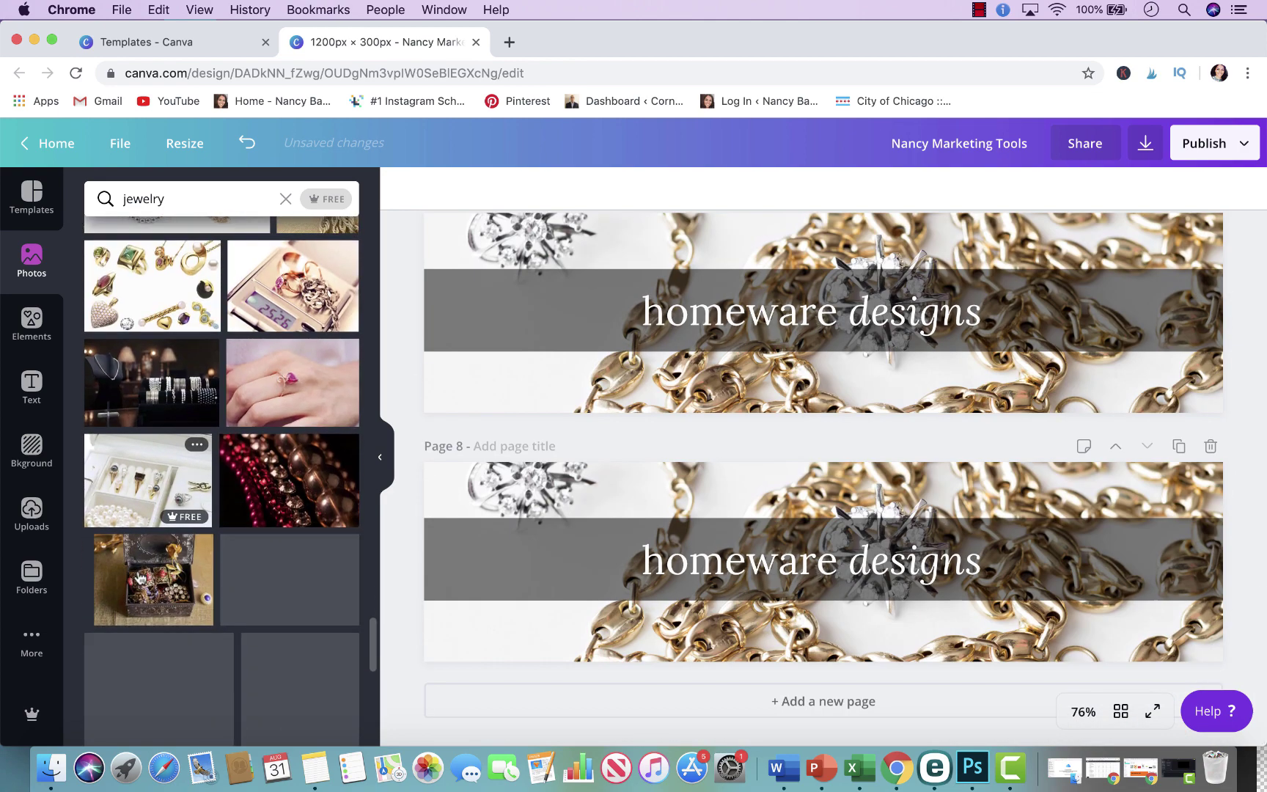